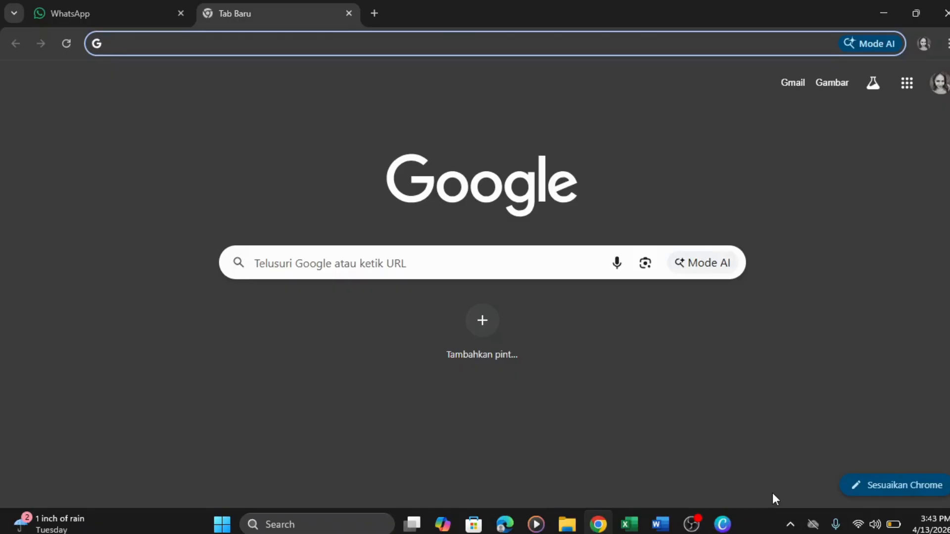
- Load tnde.undana.ac.id in Chrome to reach the SI-TNDE Tracking Naskah page
text(tnde.u)
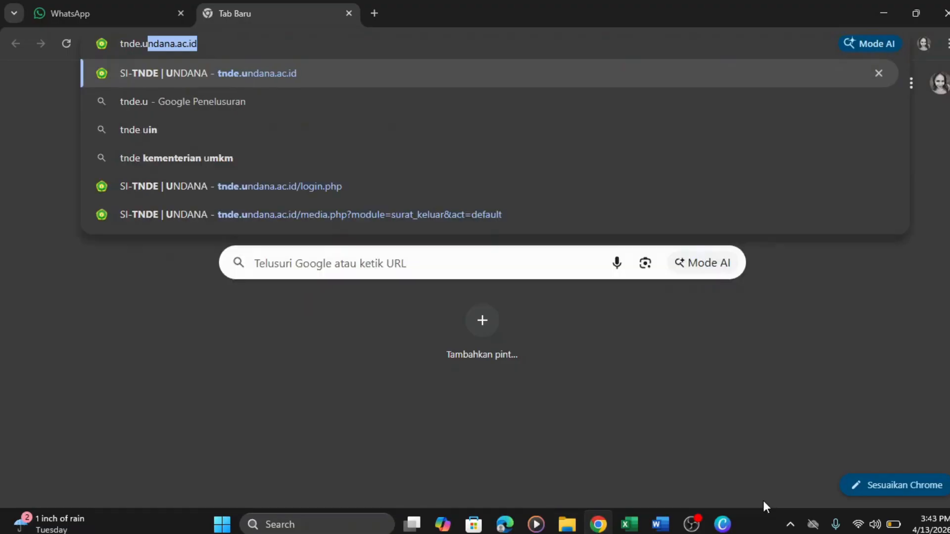
text(ndan)
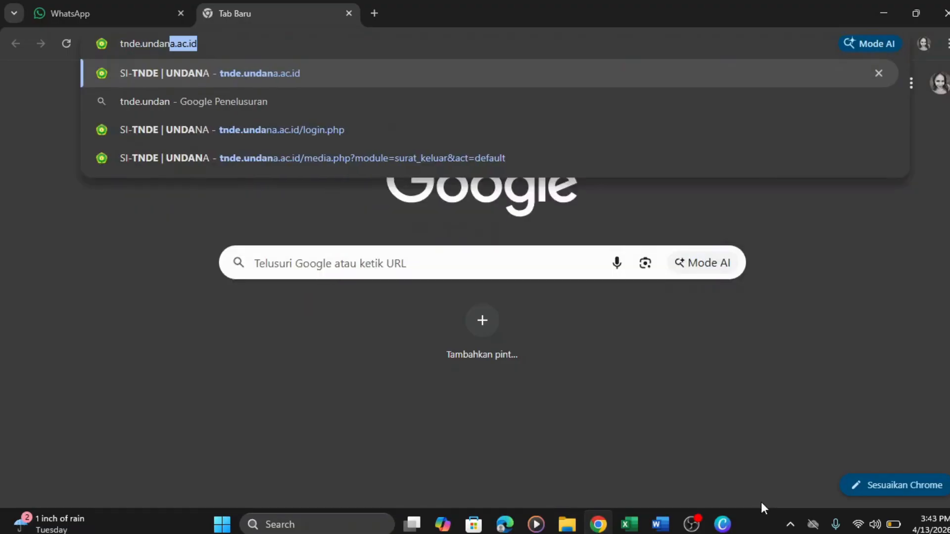
text(a.ac.id)
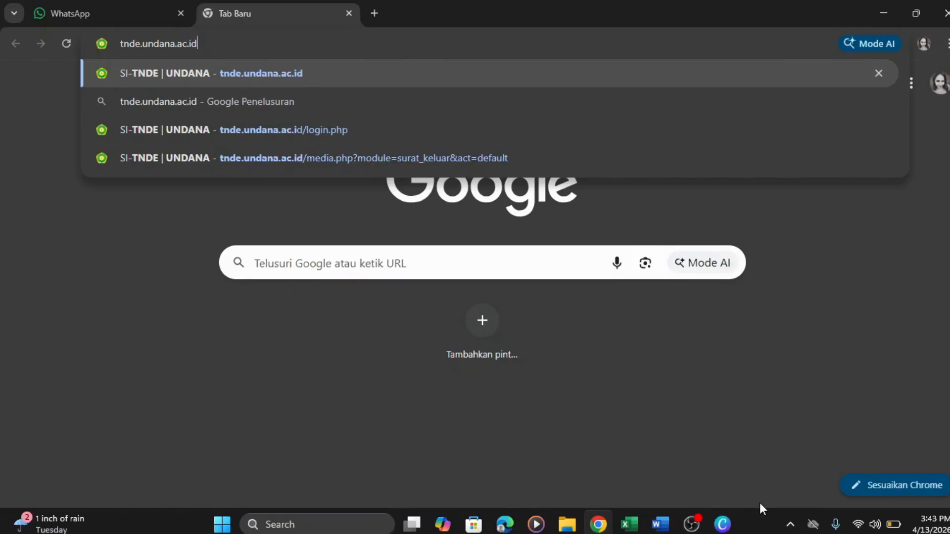
key(Return)
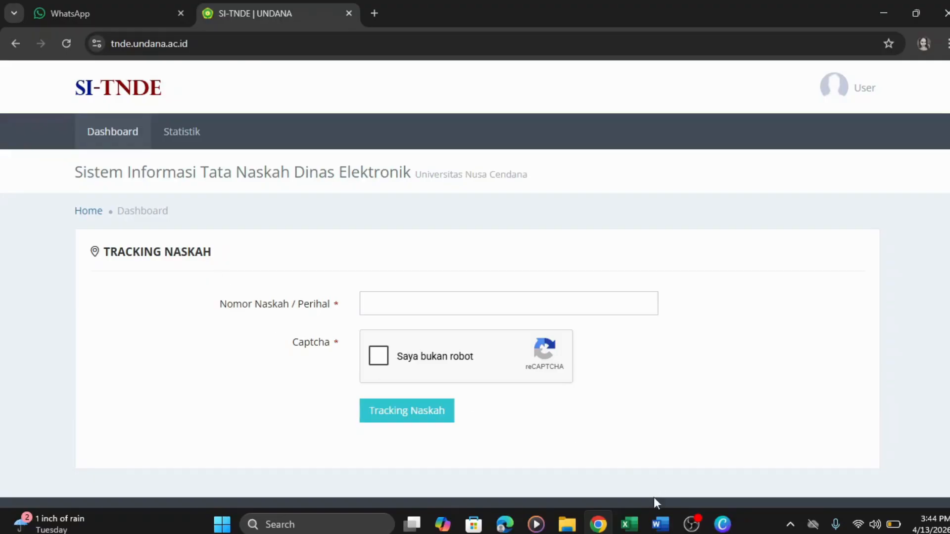
- In the user table, review the FAPERTA job-title entries in rows 21, 38 and 40
click(639, 528)
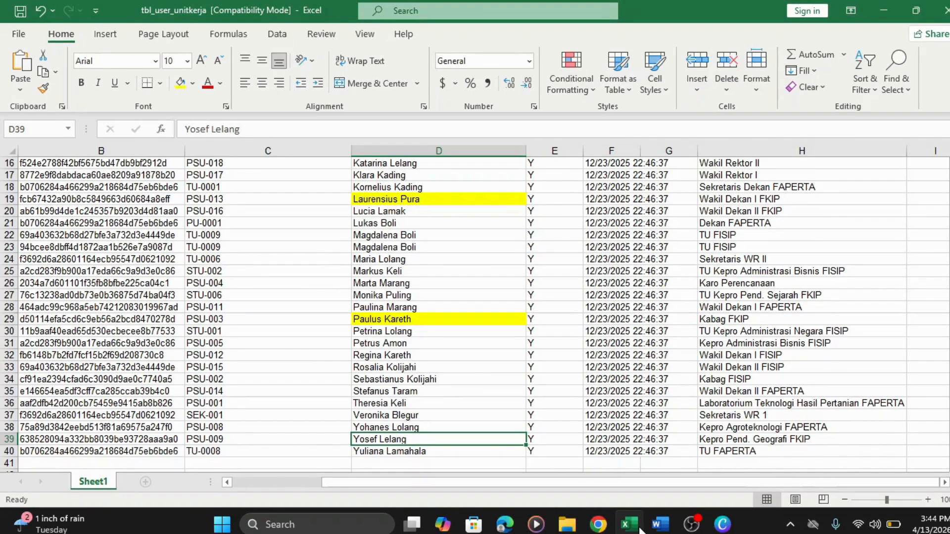
click(780, 426)
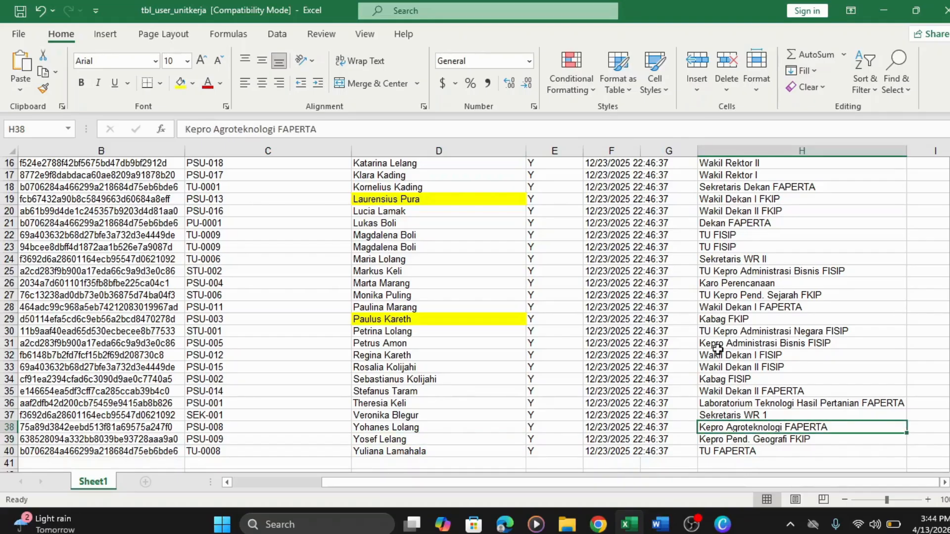
click(767, 221)
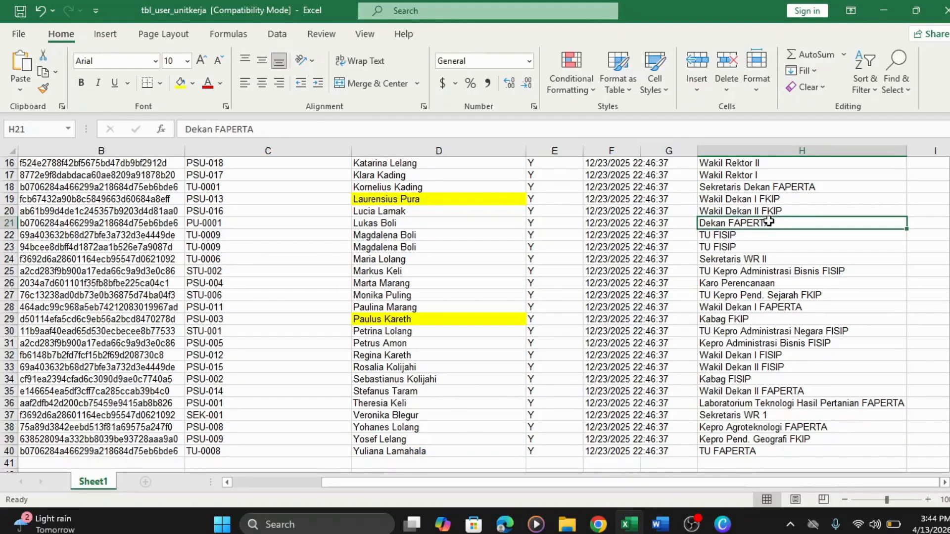
click(749, 451)
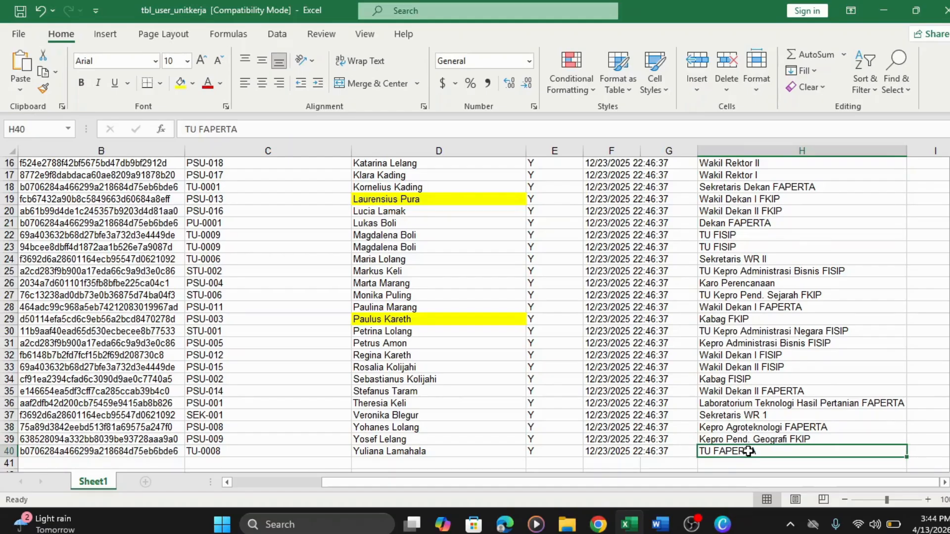
click(774, 427)
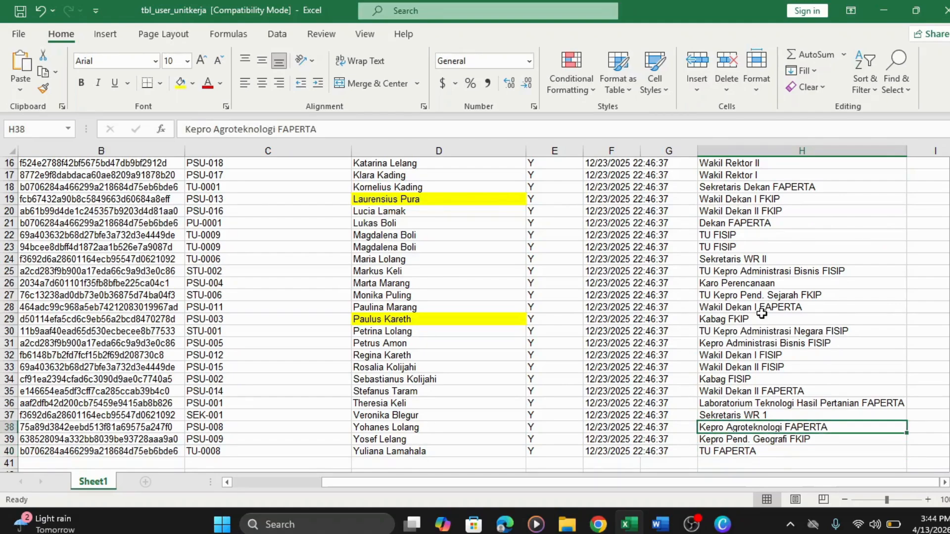
click(756, 221)
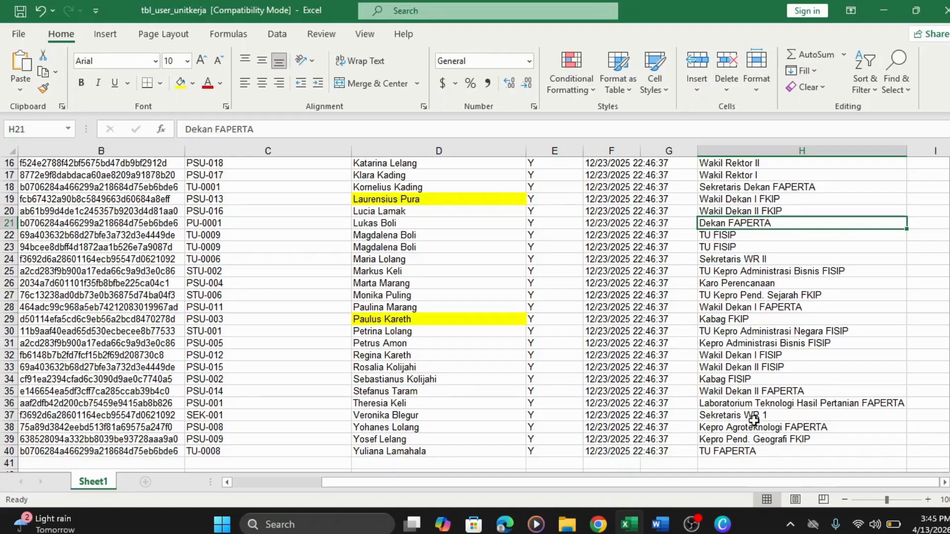
- Copy the TU FAPERTA account code from cell C40 and return to SI-TNDE
click(638, 451)
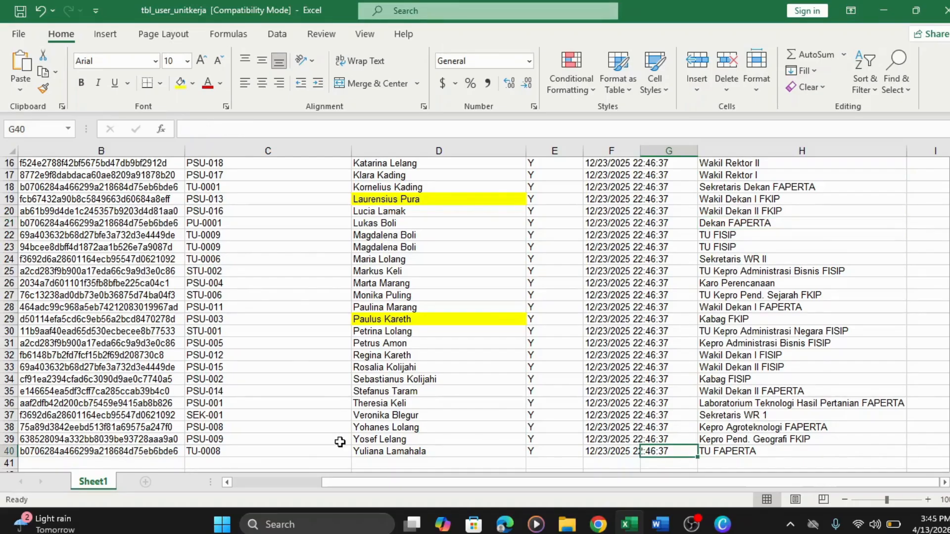
click(261, 452)
double_click(222, 452)
drag(222, 452, 187, 451)
right_click(186, 451)
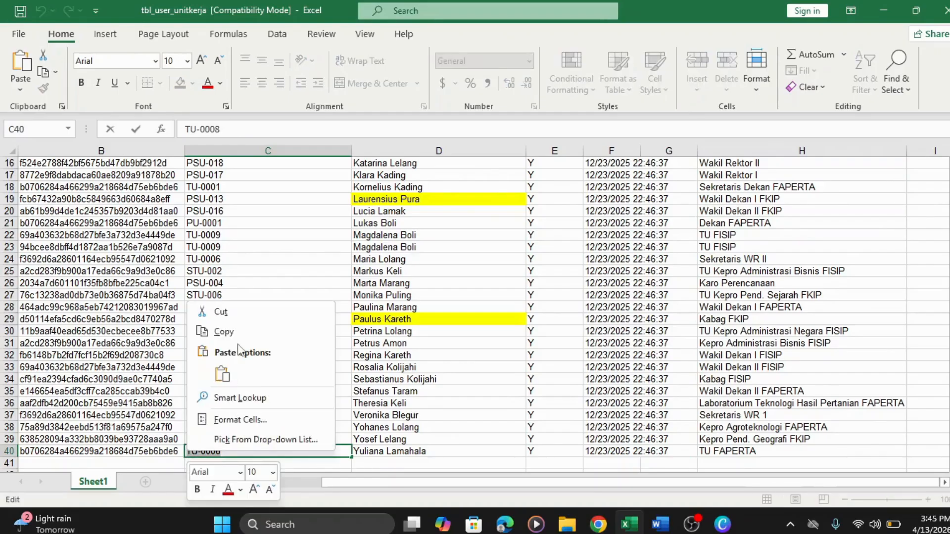
click(236, 333)
click(598, 523)
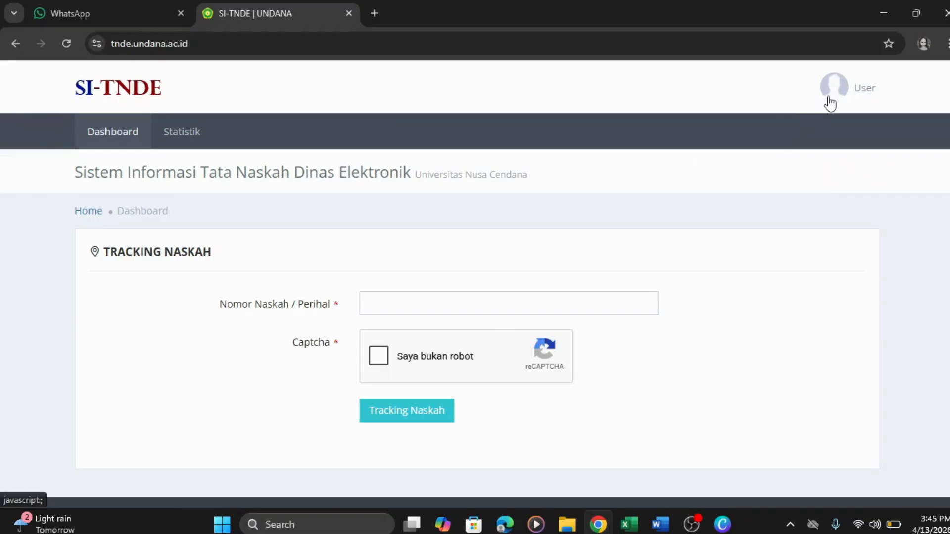
- Log in with the copied TU FAPERTA account code, the saved password and the reCAPTCHA check
click(831, 104)
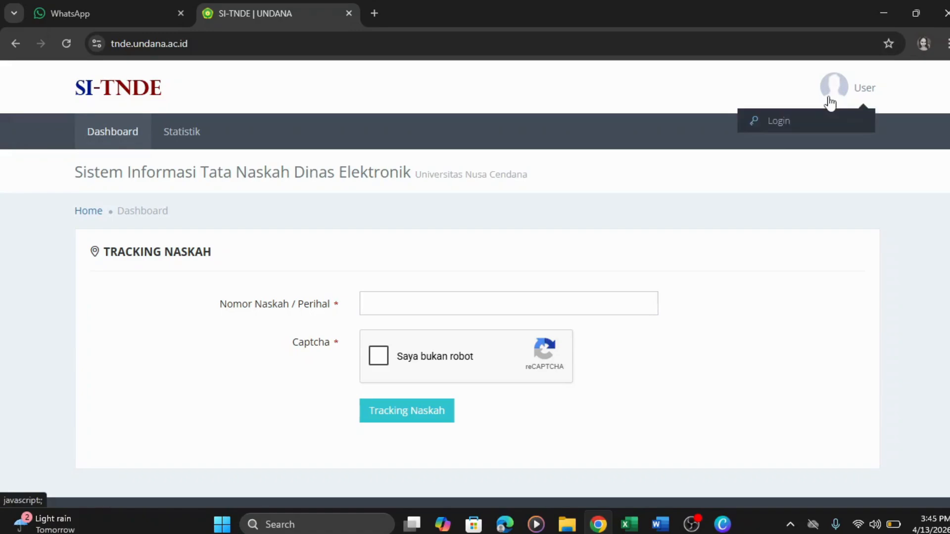
click(816, 122)
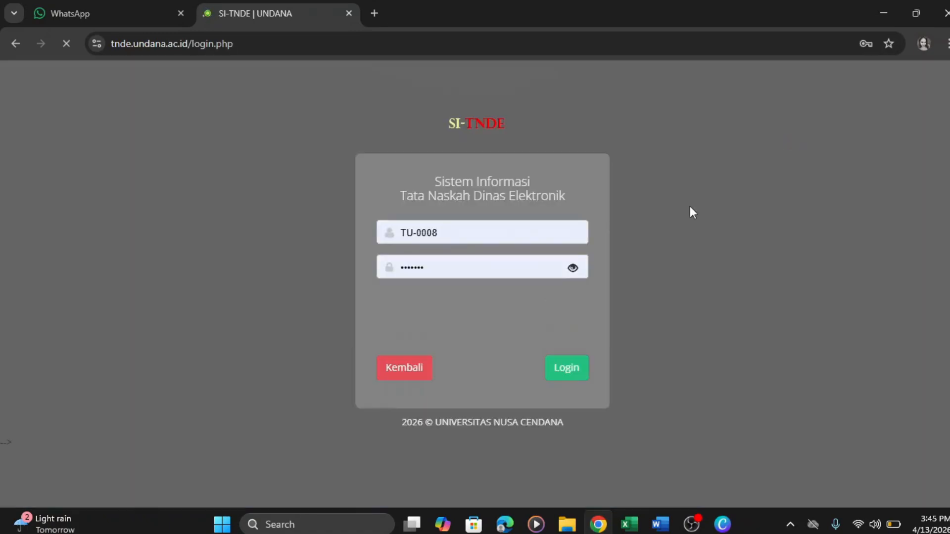
drag(450, 225, 390, 234)
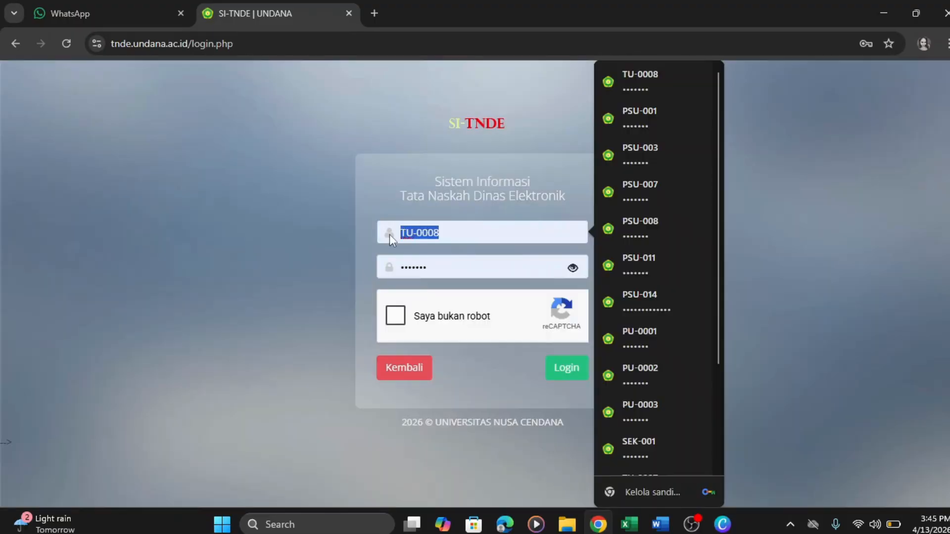
key(ctrl+v)
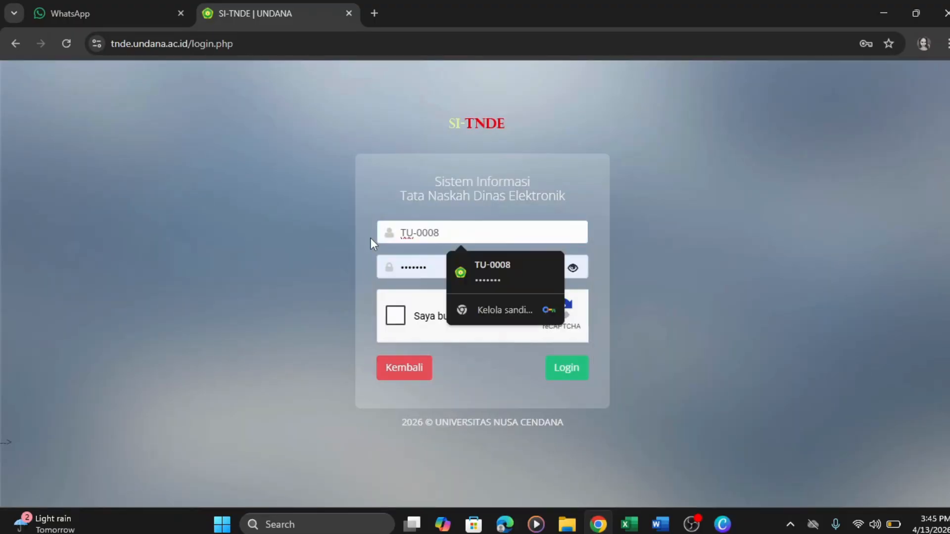
click(477, 280)
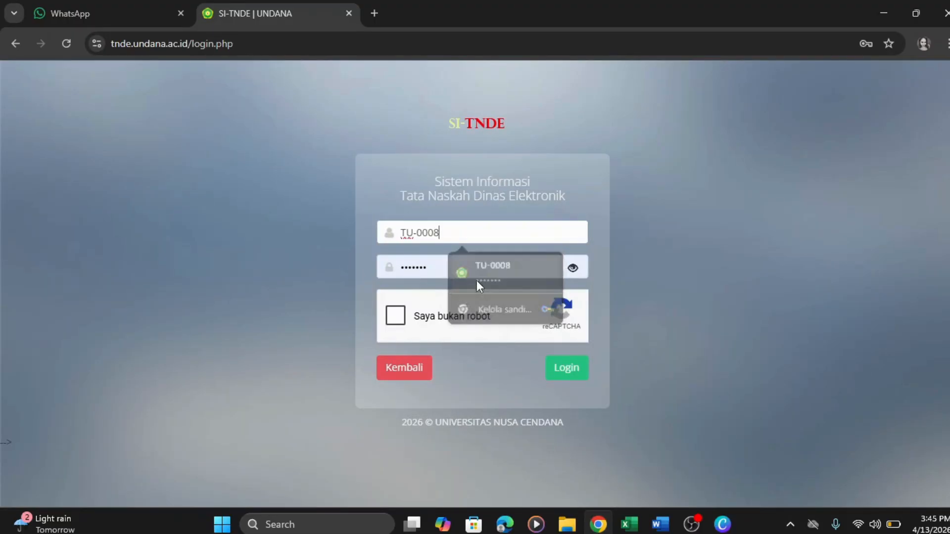
click(573, 268)
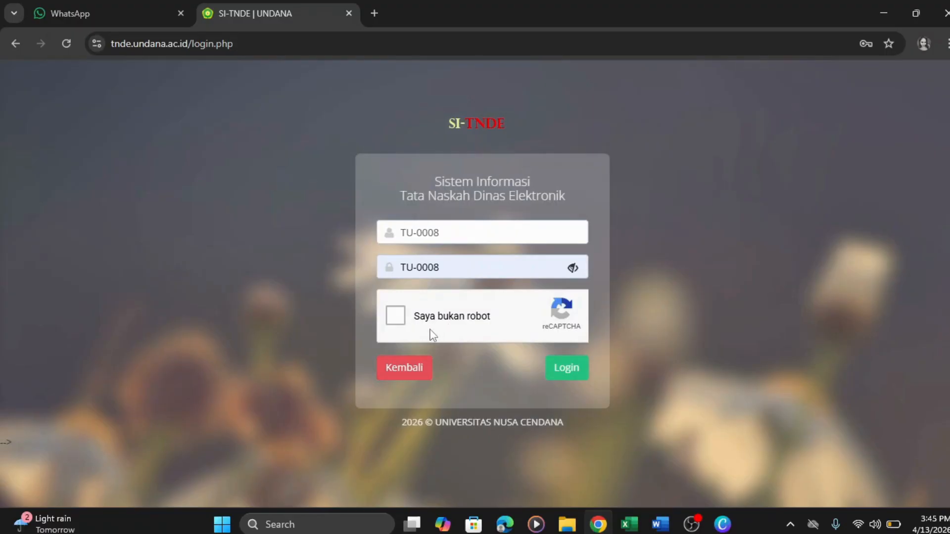
click(400, 320)
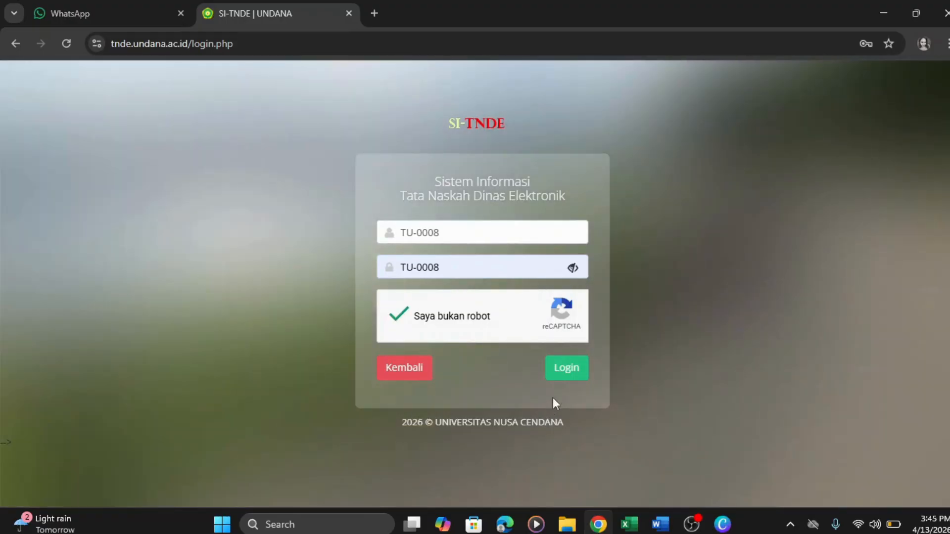
click(569, 377)
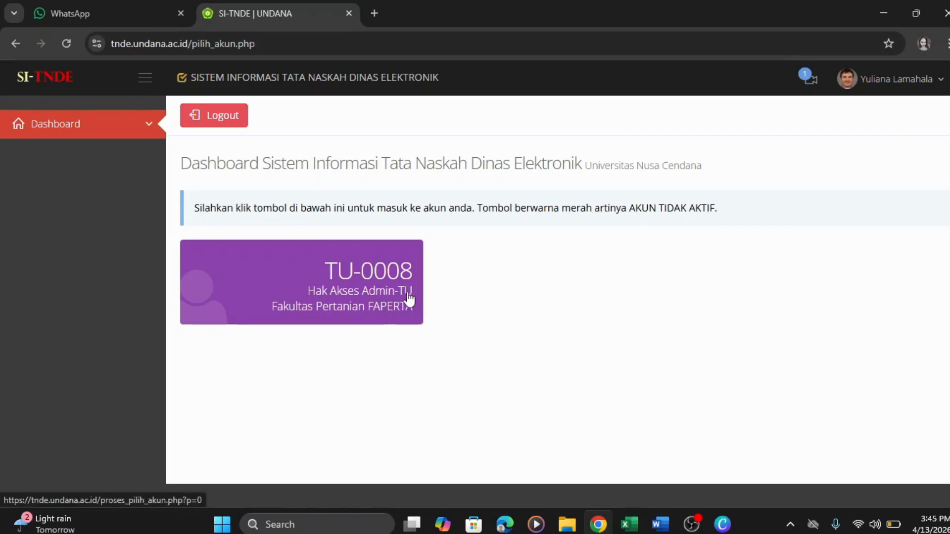
- Enter the Admin-TU FAPERTA account and find the Final-Terkirim Pengumuman letter in Naskah Keluar
click(382, 291)
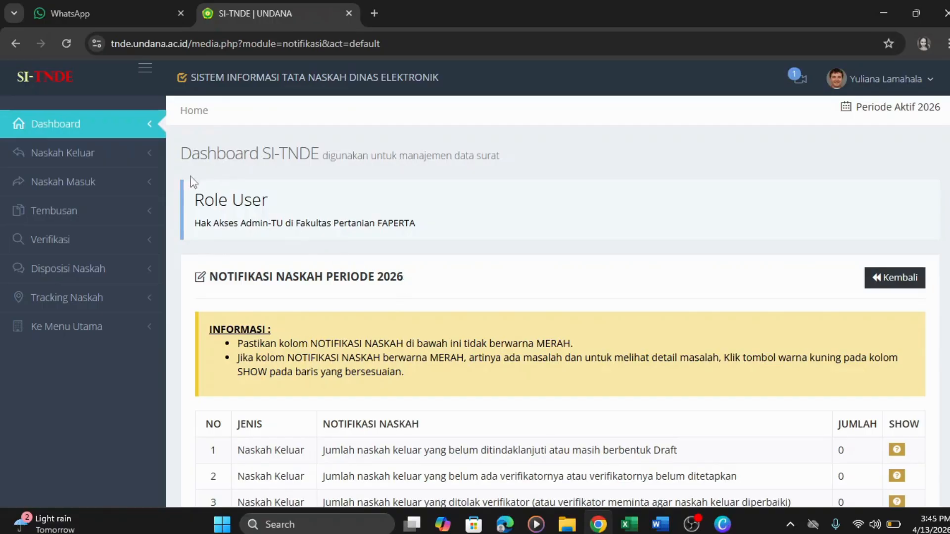
click(126, 158)
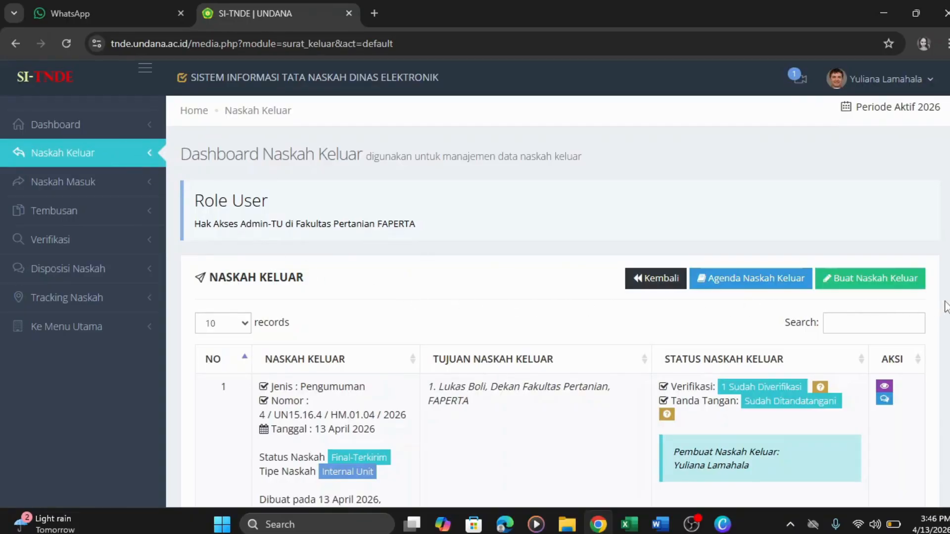
scroll(947, 307, down, 1)
scroll(352, 435, down, 1)
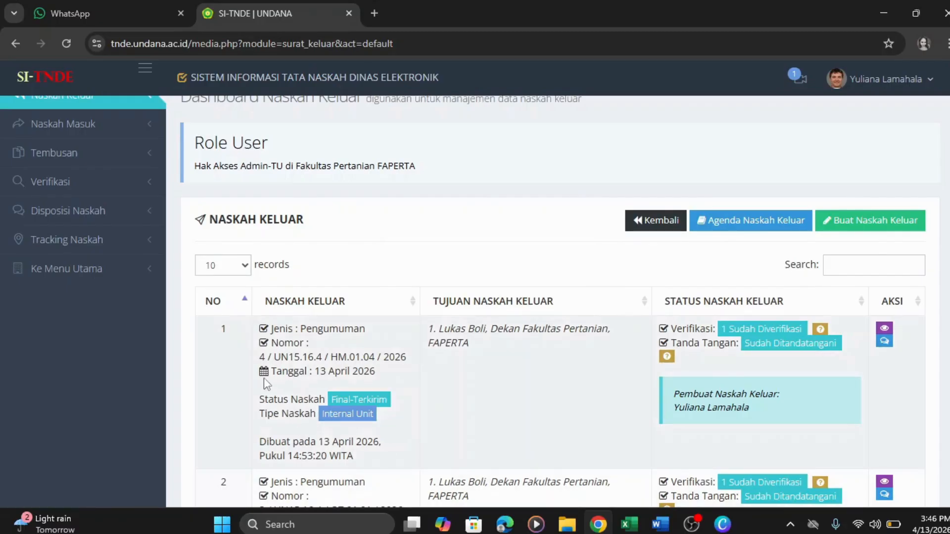
drag(262, 355, 408, 358)
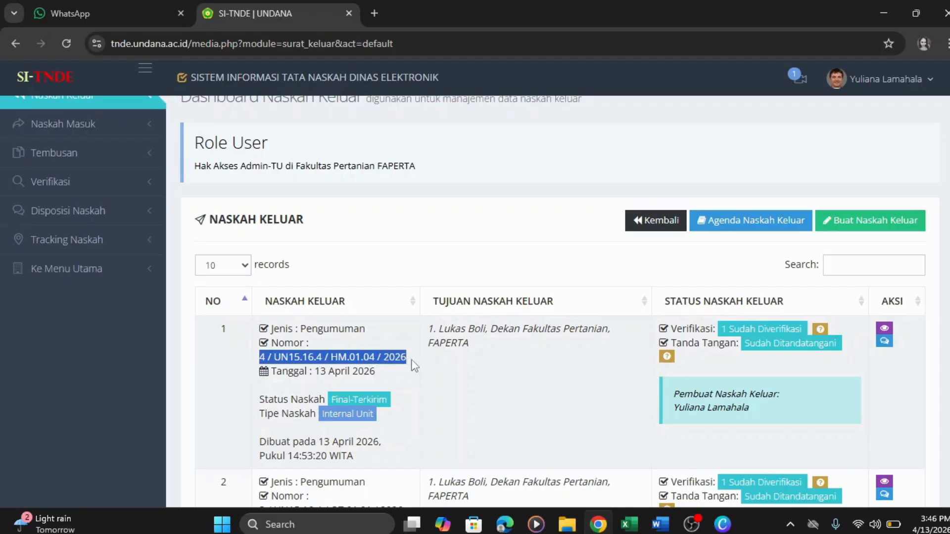
click(472, 367)
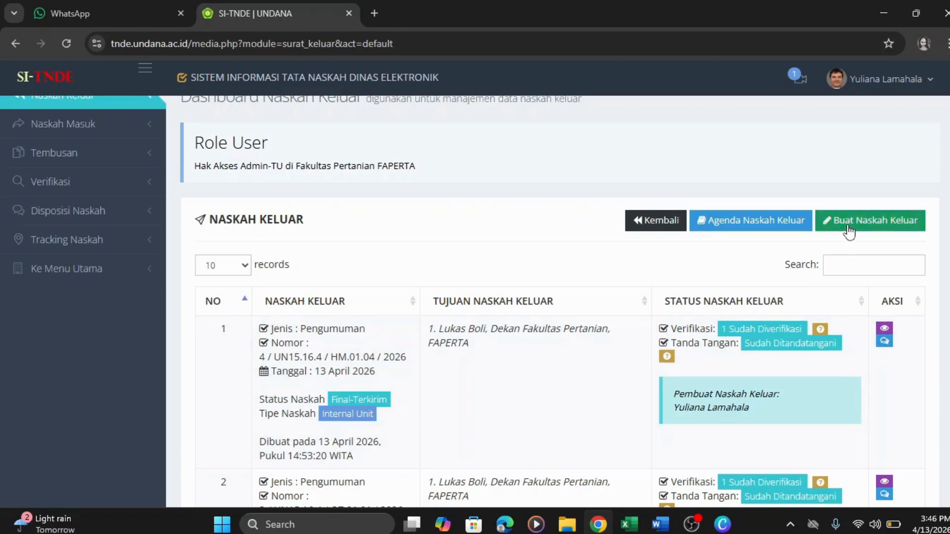
- From Buat Naskah Keluar, download the Pengumuman template and open the file in Word
click(849, 231)
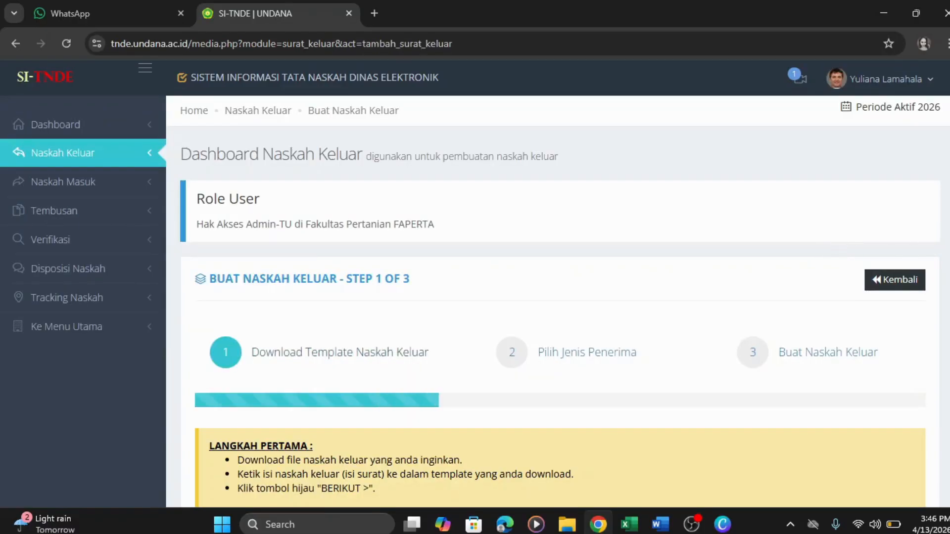
scroll(558, 301, down, 5)
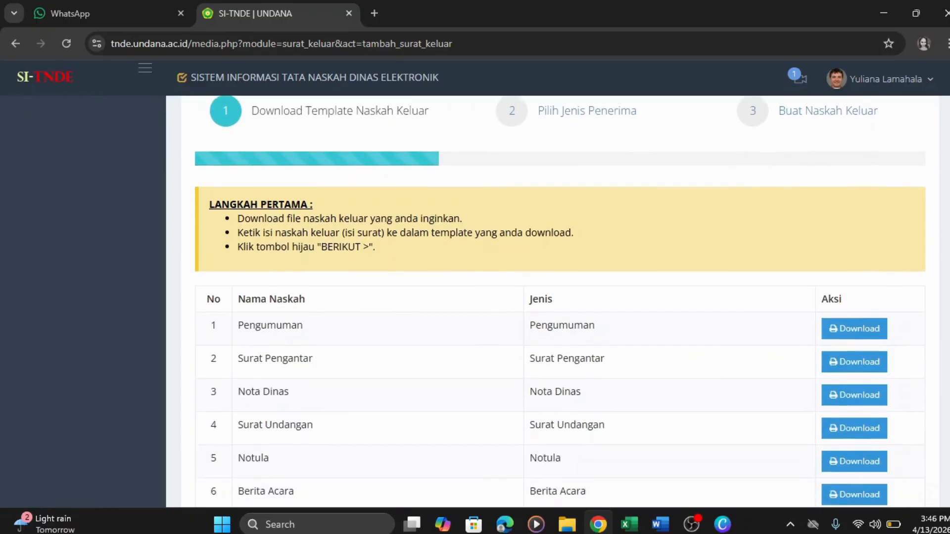
scroll(558, 302, down, 2)
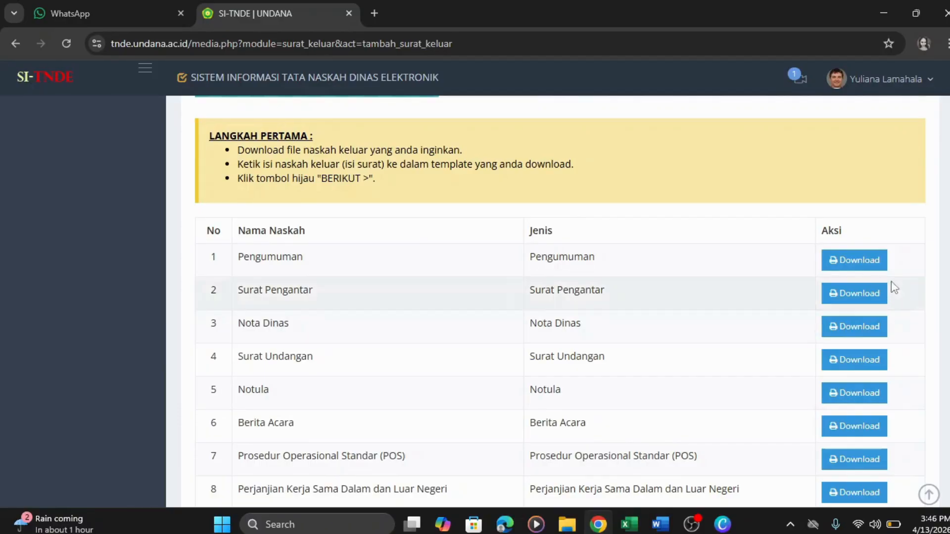
click(865, 266)
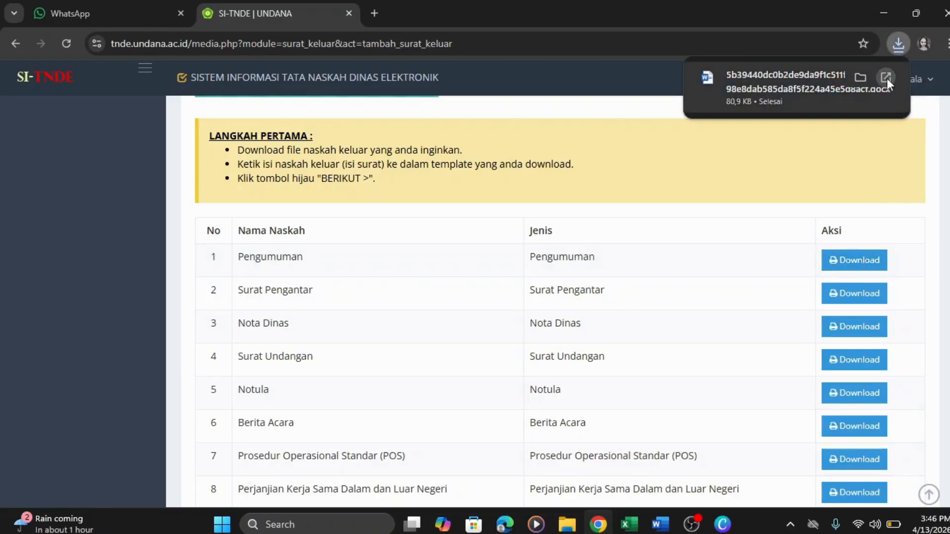
click(886, 78)
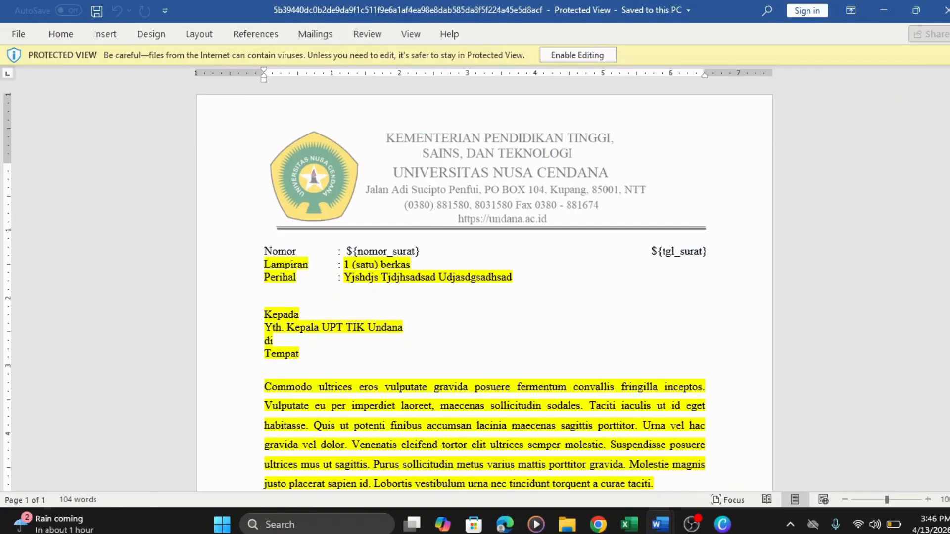
scroll(485, 287, down, 2)
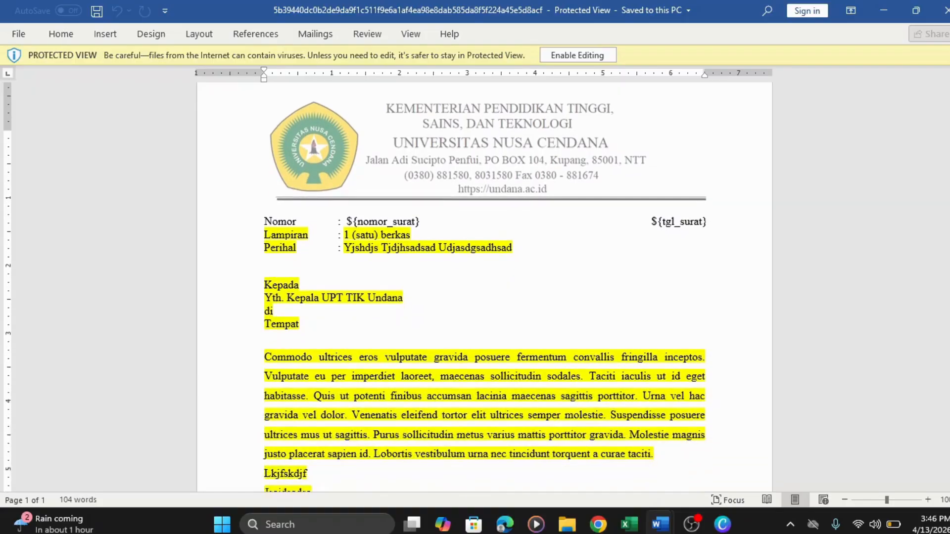
scroll(484, 287, down, 1)
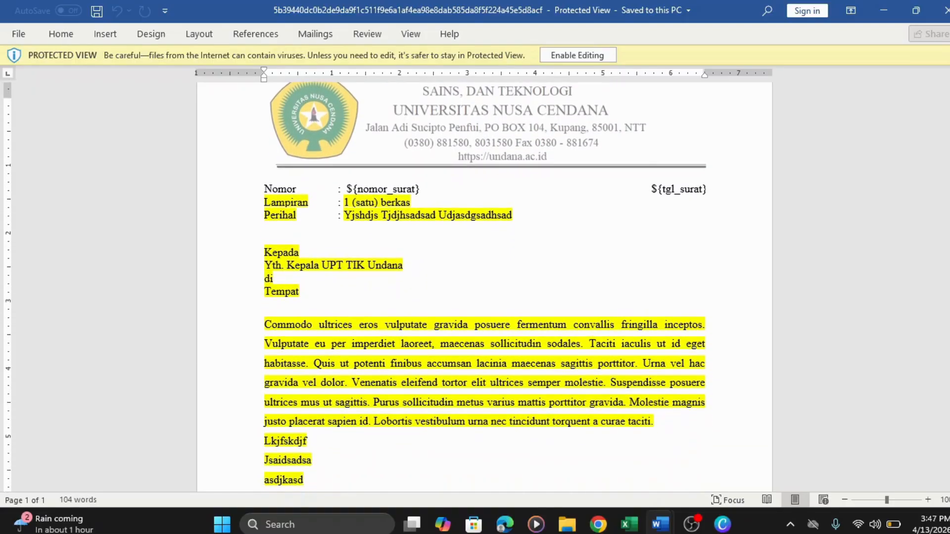
scroll(484, 287, down, 1)
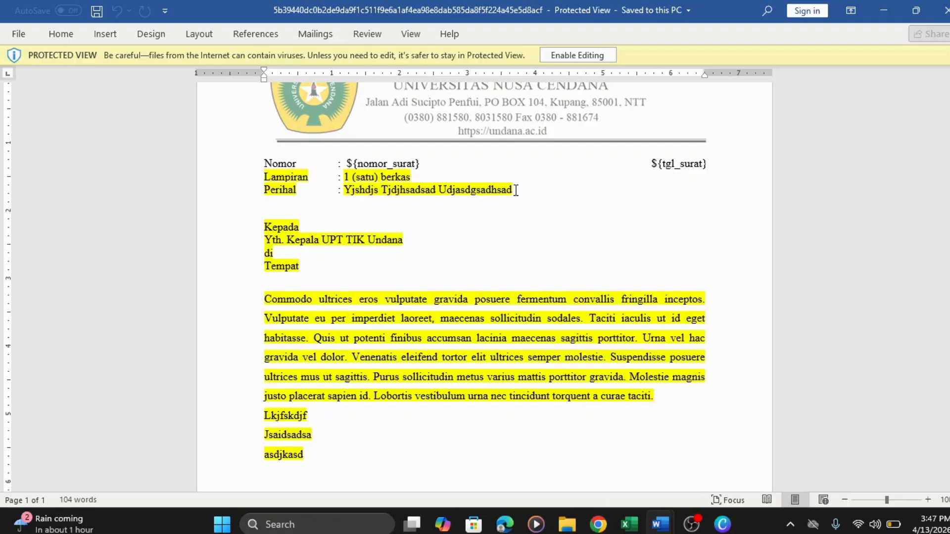
drag(516, 190, 357, 190)
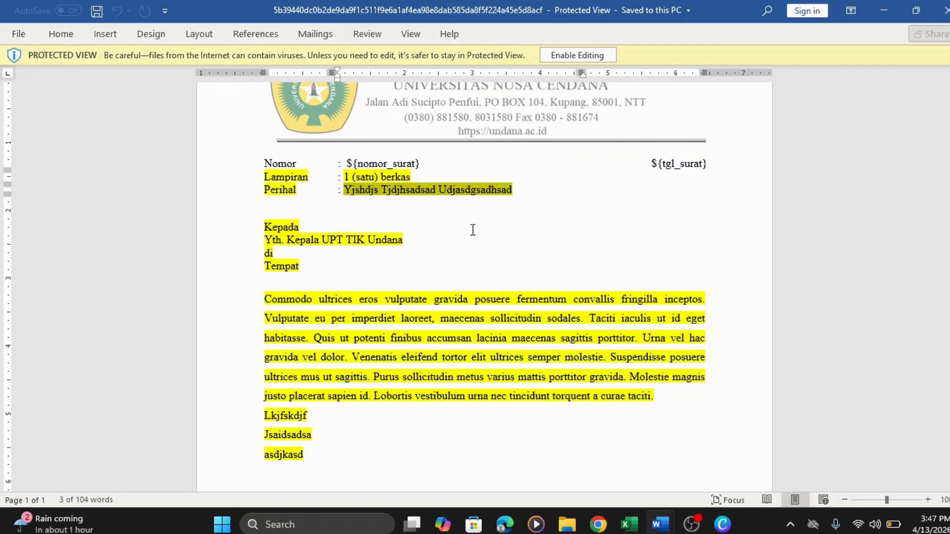
click(473, 230)
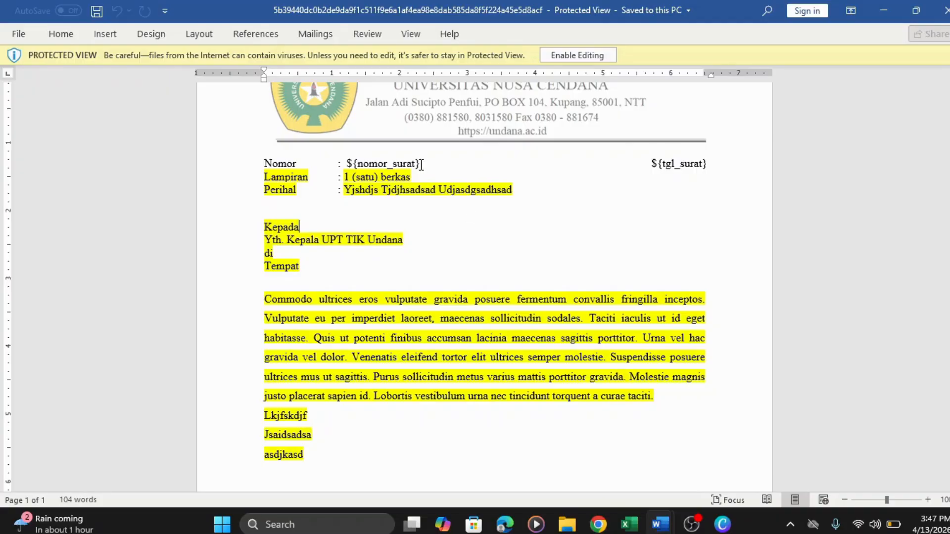
drag(421, 164, 347, 163)
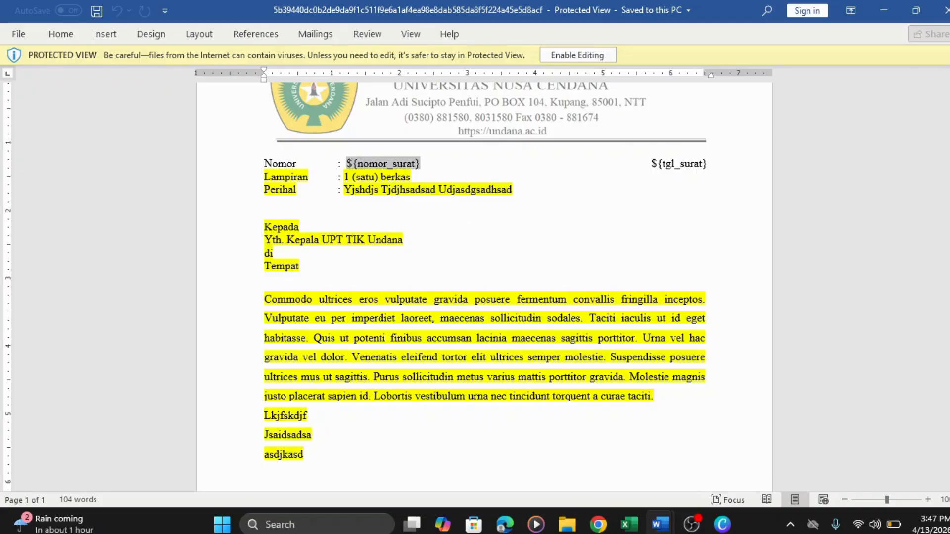
click(486, 246)
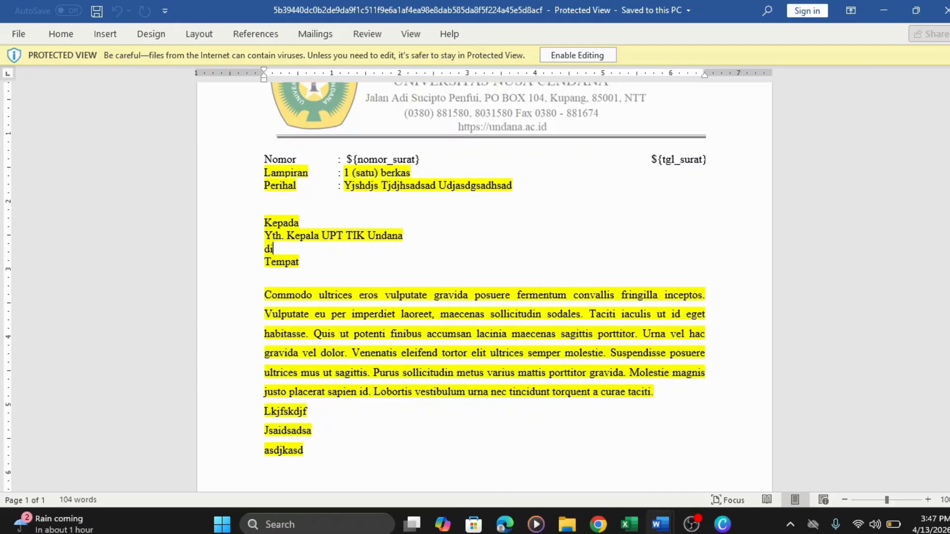
scroll(485, 287, down, 3)
scroll(484, 287, down, 1)
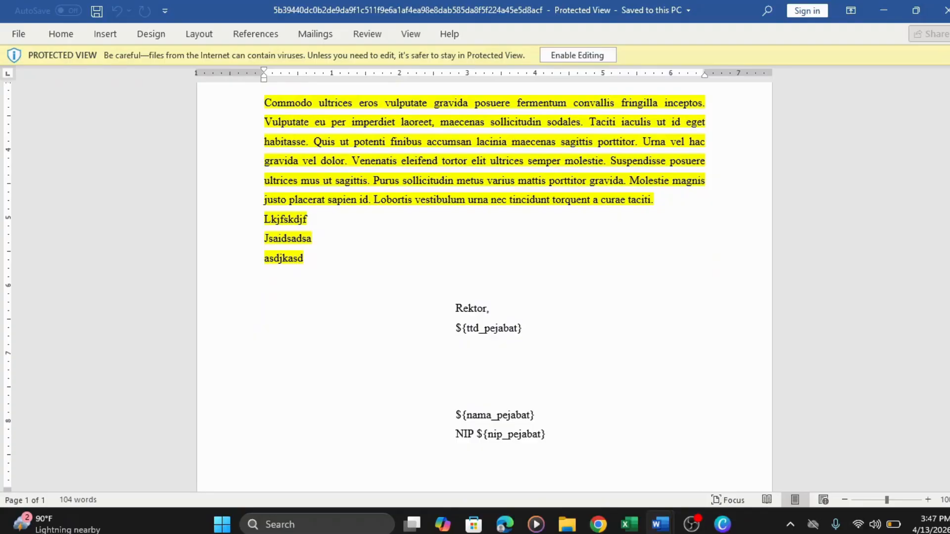
scroll(868, 389, up, 2)
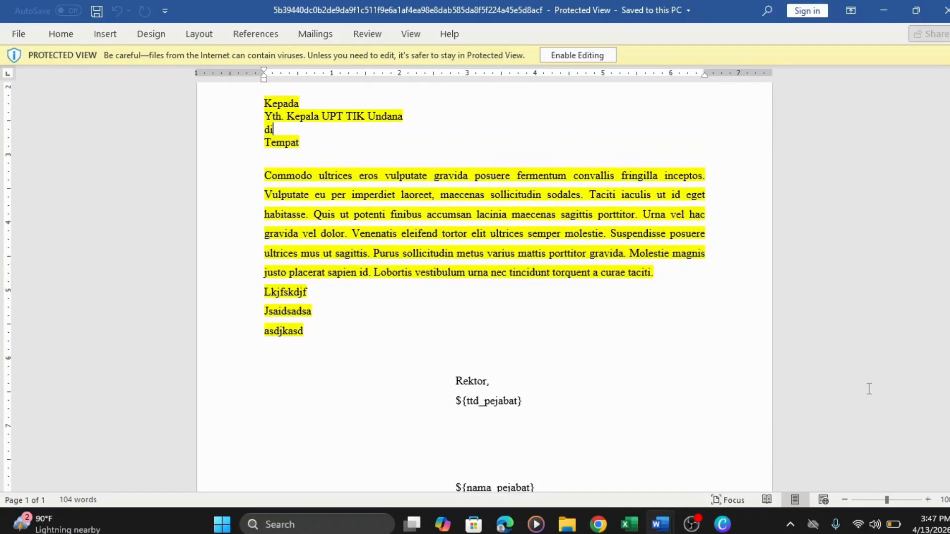
mouse_move(654, 523)
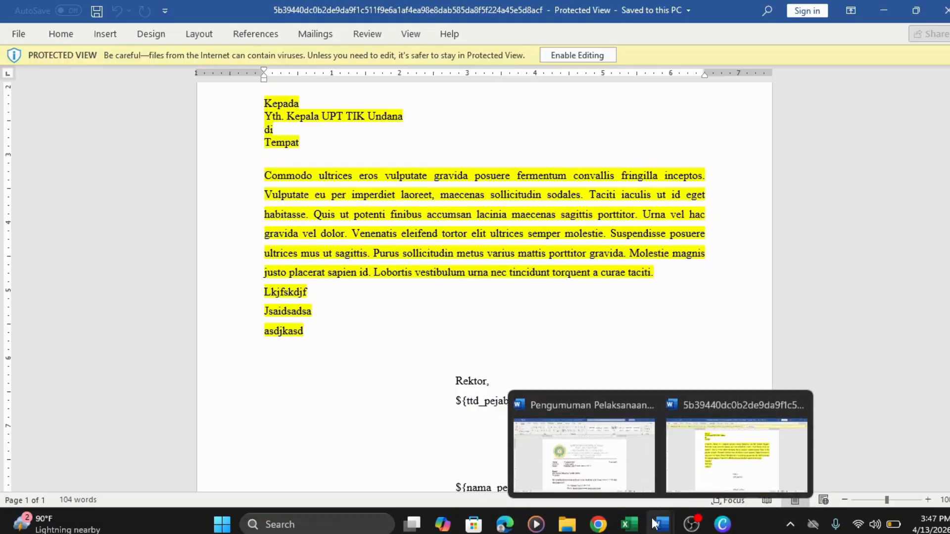
- Bring the Pengumuman Pelaksanaan UTS document forward in Word, then return to SI-TNDE
mouse_move(624, 470)
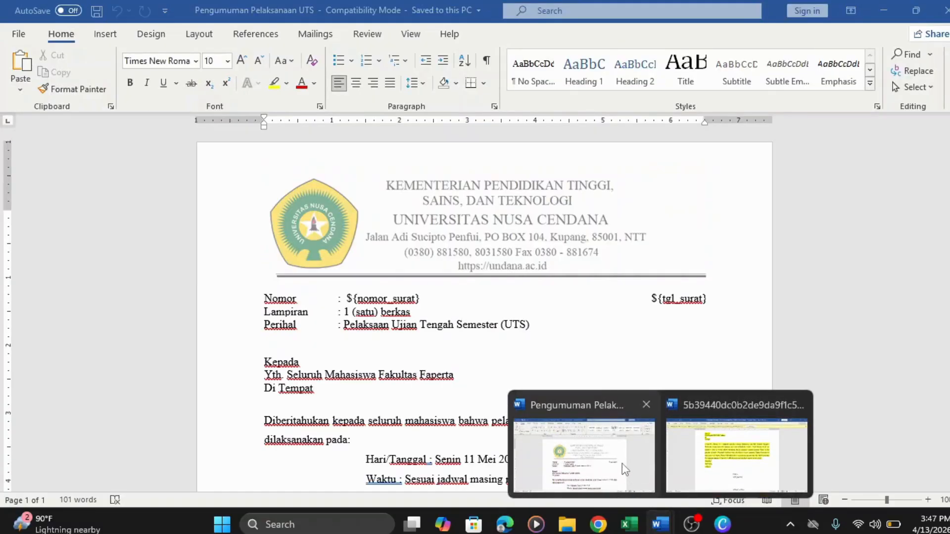
click(622, 463)
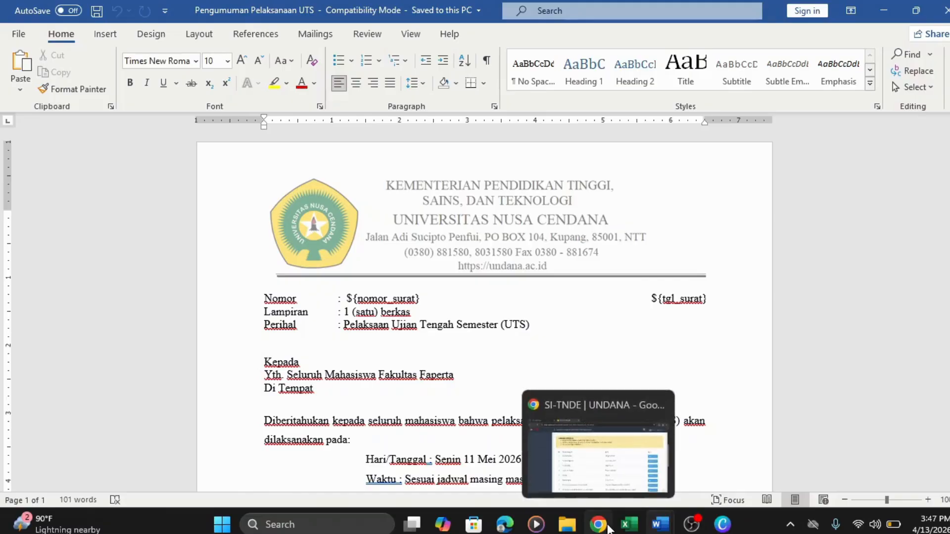
click(608, 526)
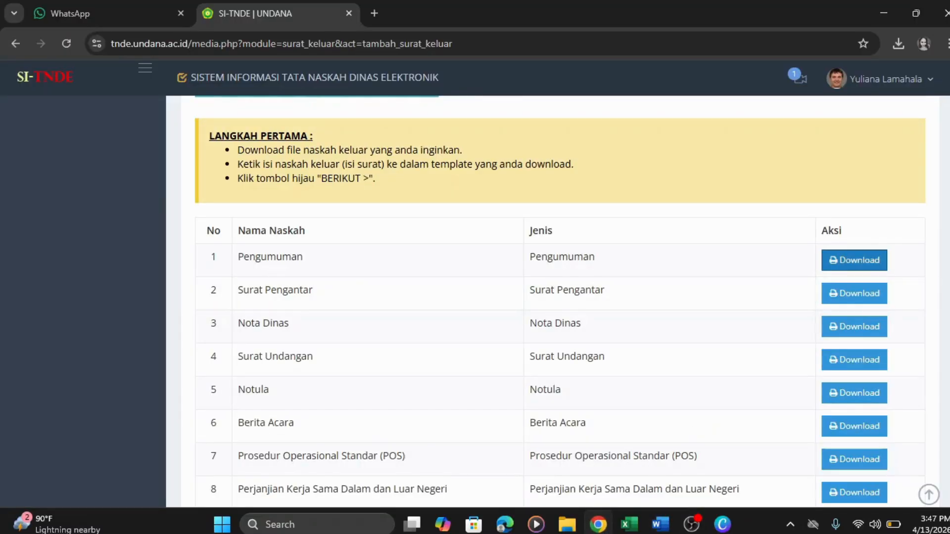
- Advance to step 2, set Jenis Penerima to Internal Unit, and continue to step 3
scroll(560, 302, down, 1)
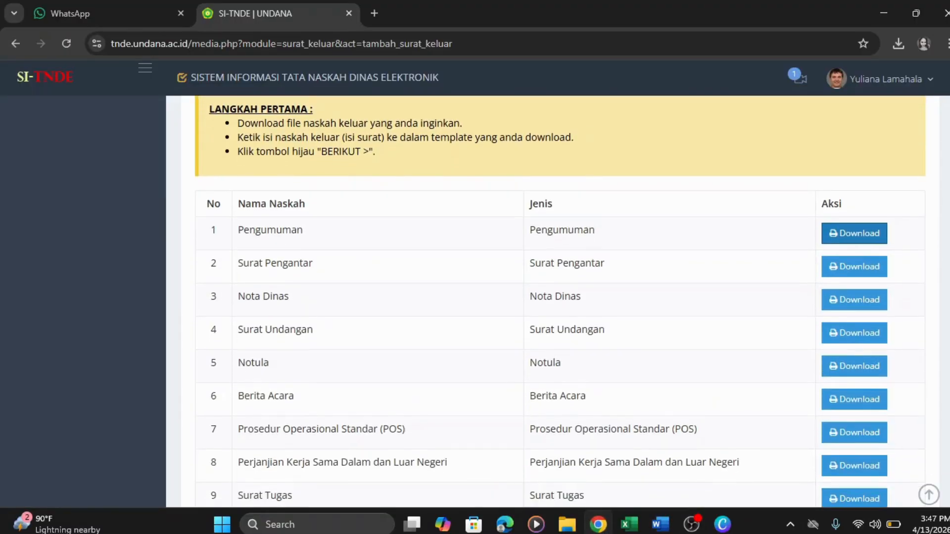
scroll(560, 302, down, 6)
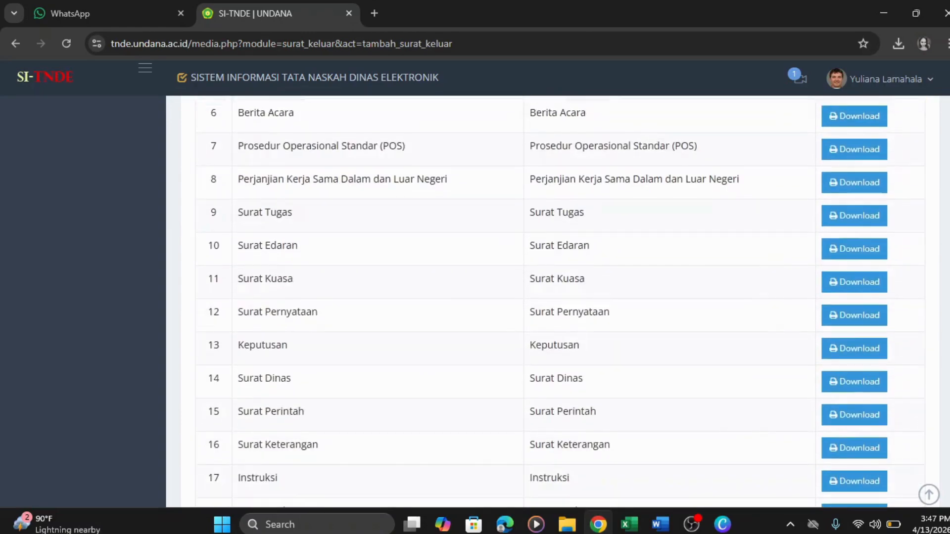
scroll(560, 302, down, 3)
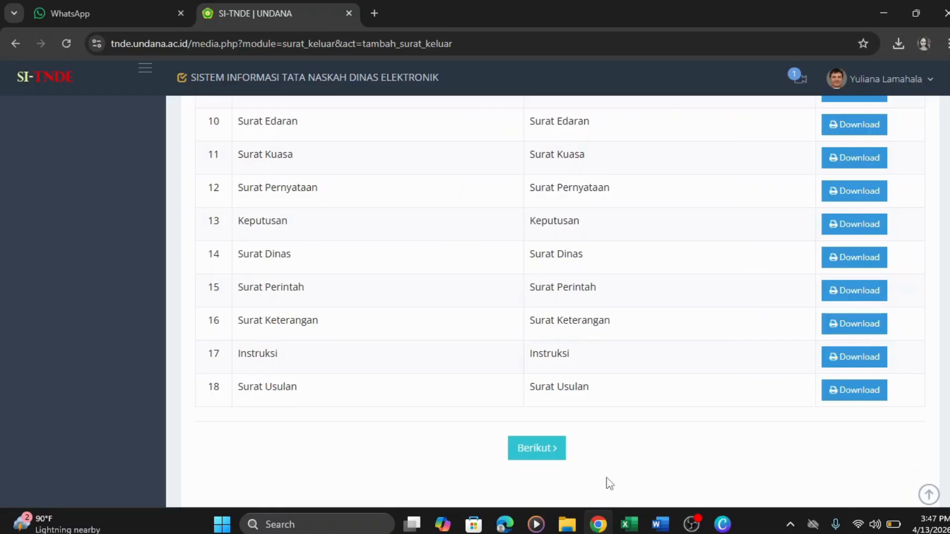
click(557, 451)
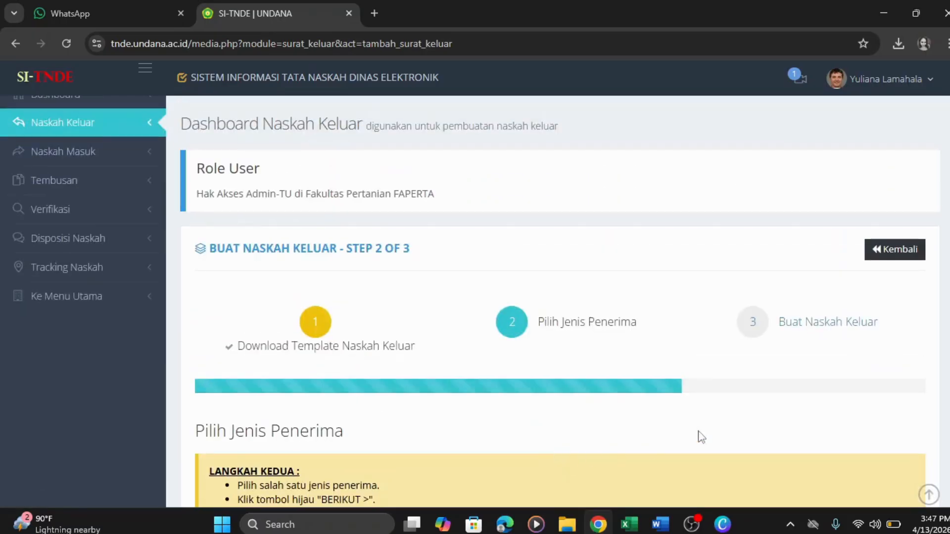
scroll(553, 302, down, 3)
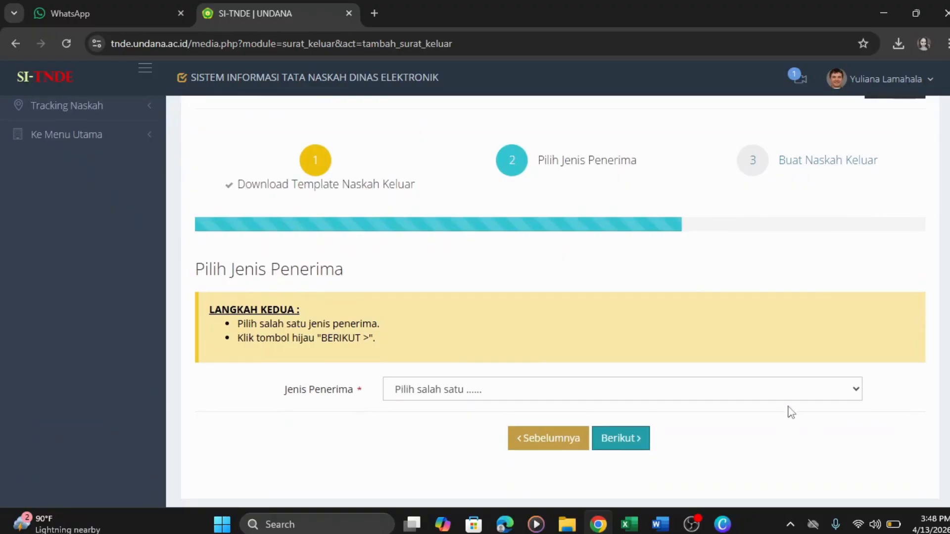
click(802, 395)
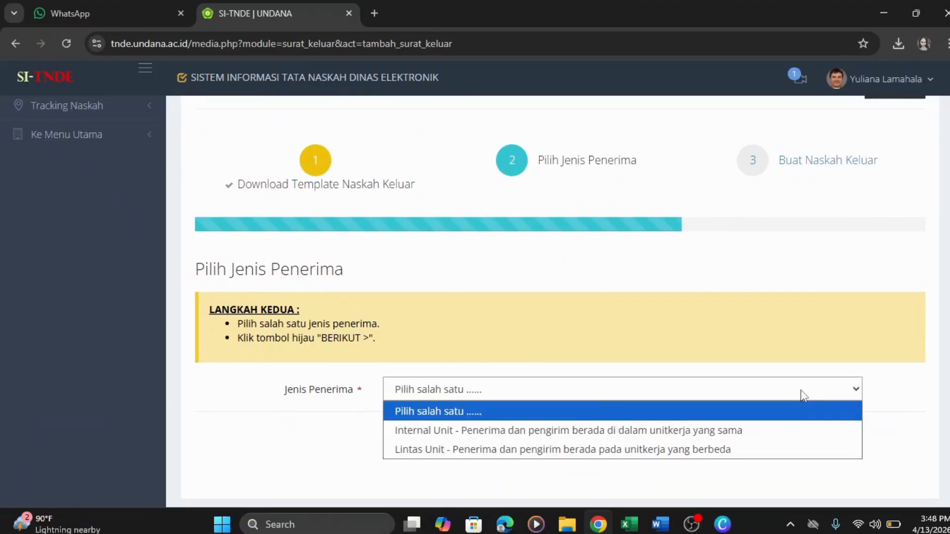
click(762, 432)
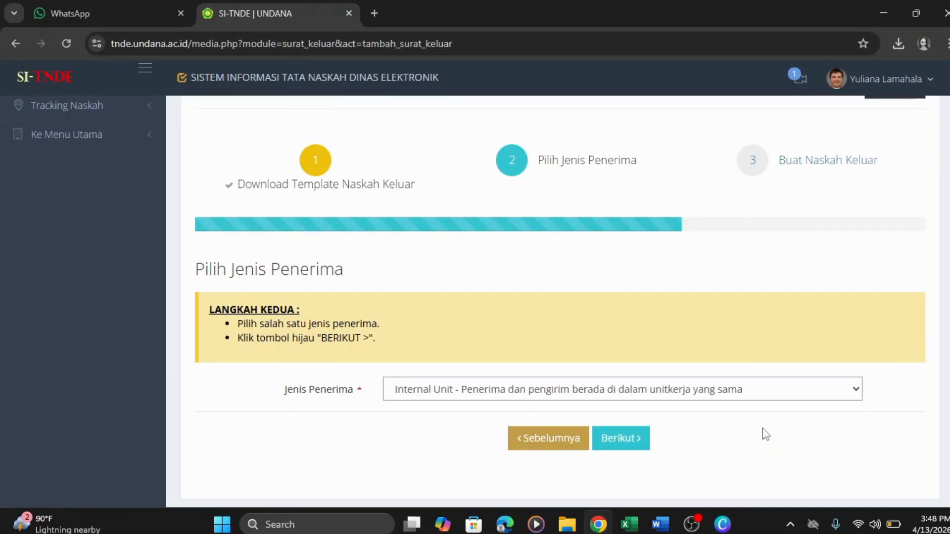
click(639, 445)
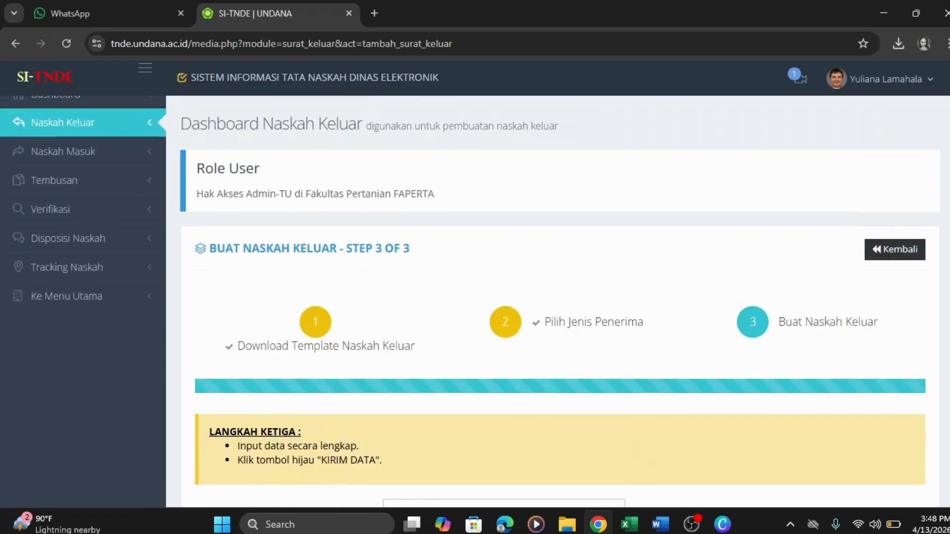
- Set letter type Pengumuman, sender the Agroteknologi programme coordinator, and nature Biasa
scroll(560, 377, down, 2)
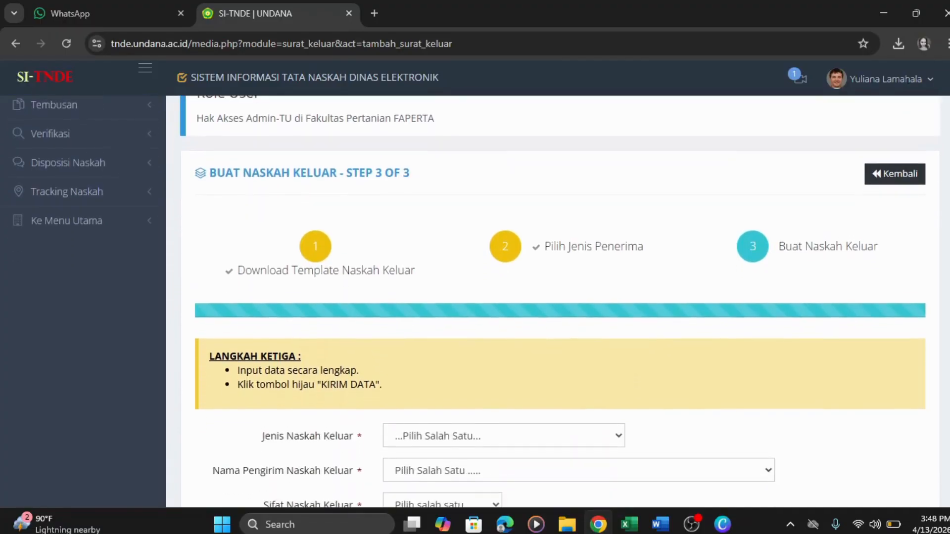
scroll(553, 301, down, 2)
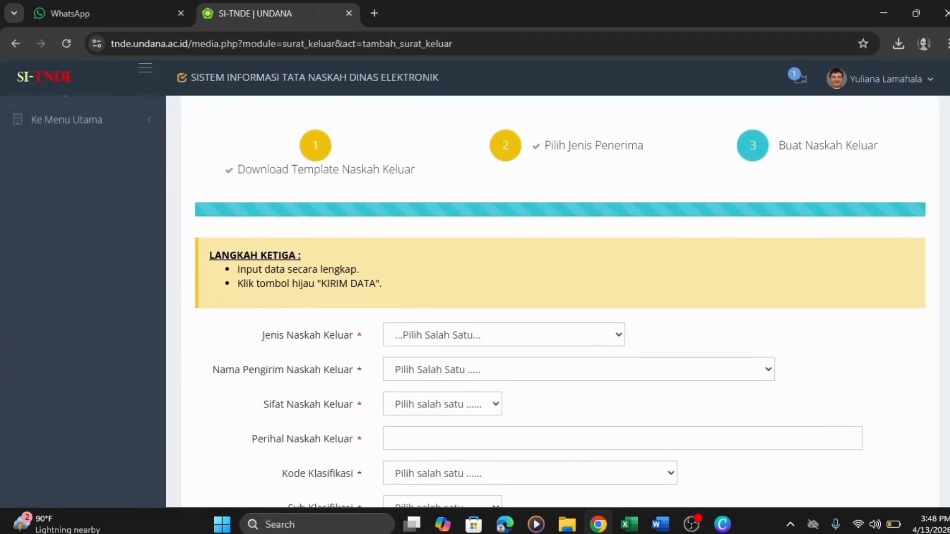
scroll(553, 301, down, 2)
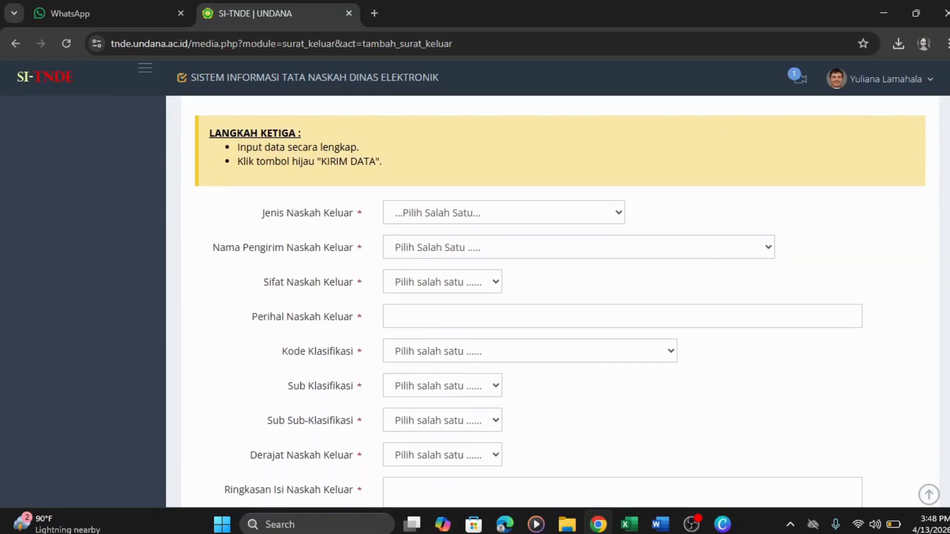
click(611, 213)
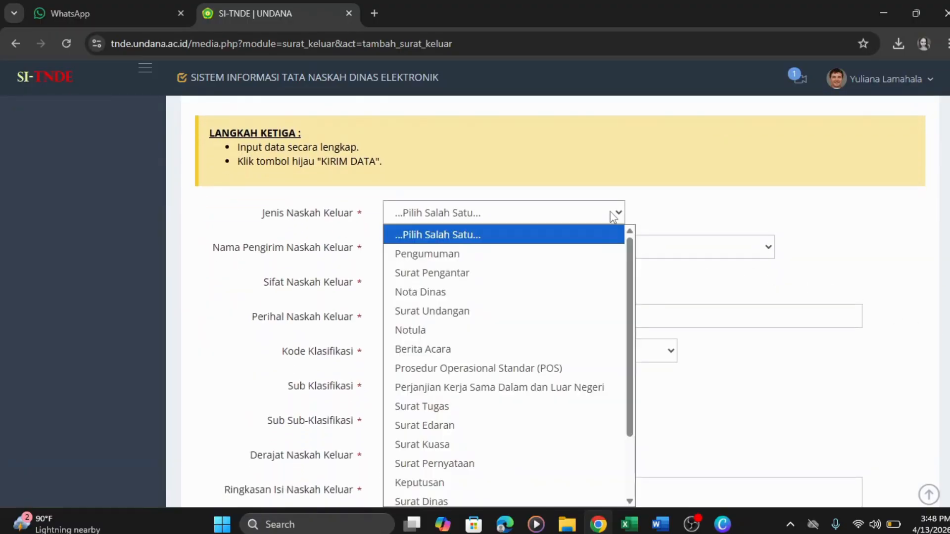
click(591, 251)
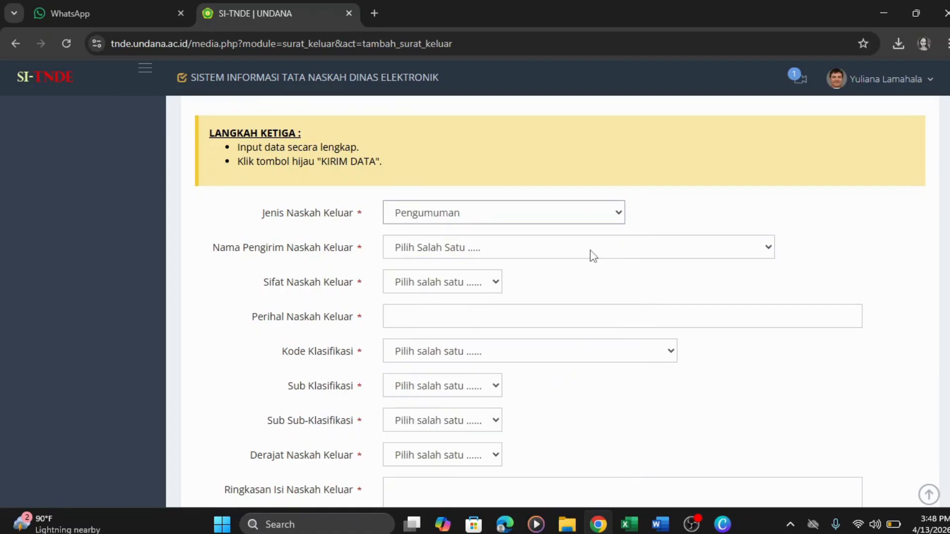
click(673, 251)
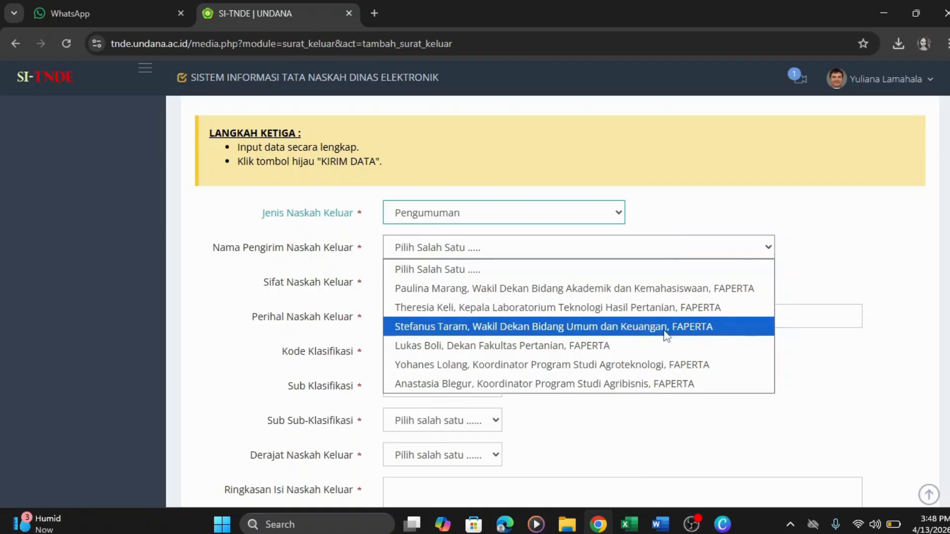
click(656, 367)
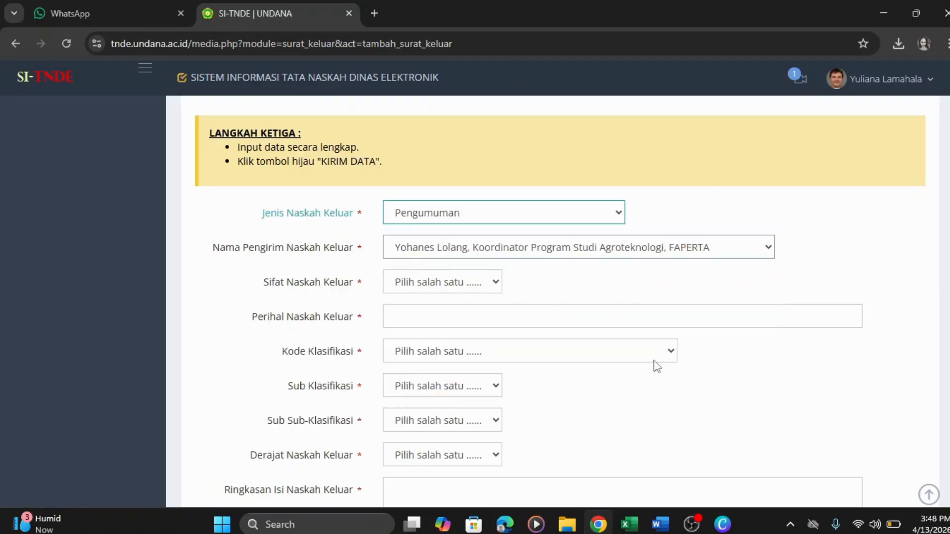
click(496, 283)
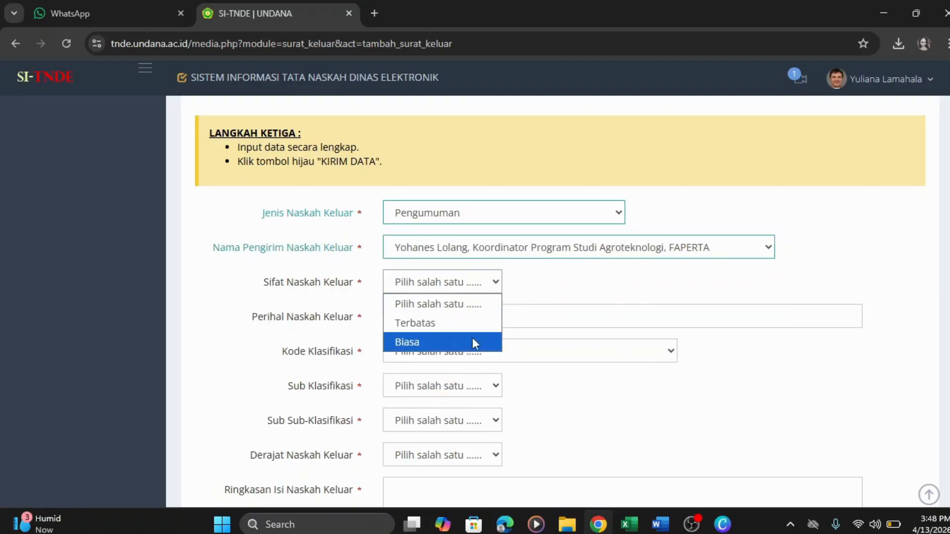
click(473, 340)
- Place the cursor in Perihal Naskah Keluar, then bring up the Pengumuman Pelaksanaan UTS document
click(522, 319)
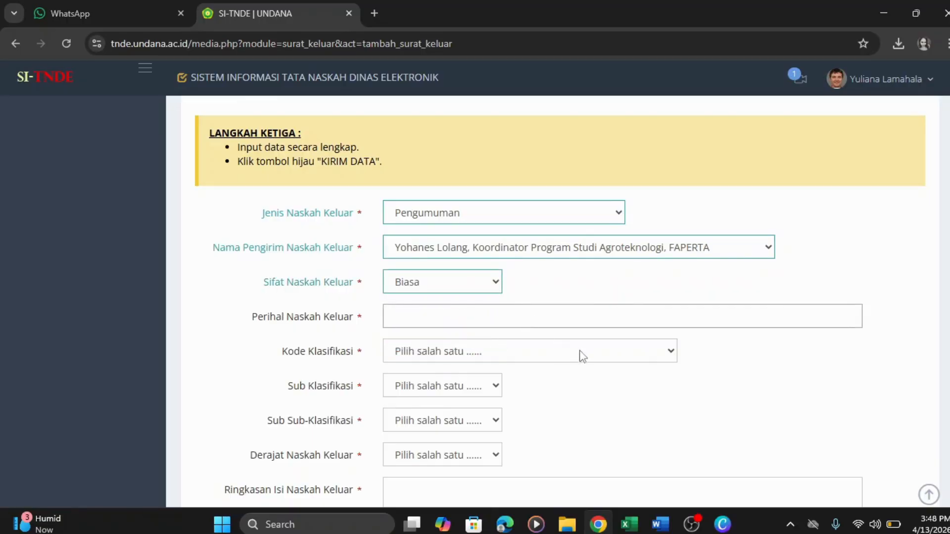
mouse_move(661, 524)
click(584, 445)
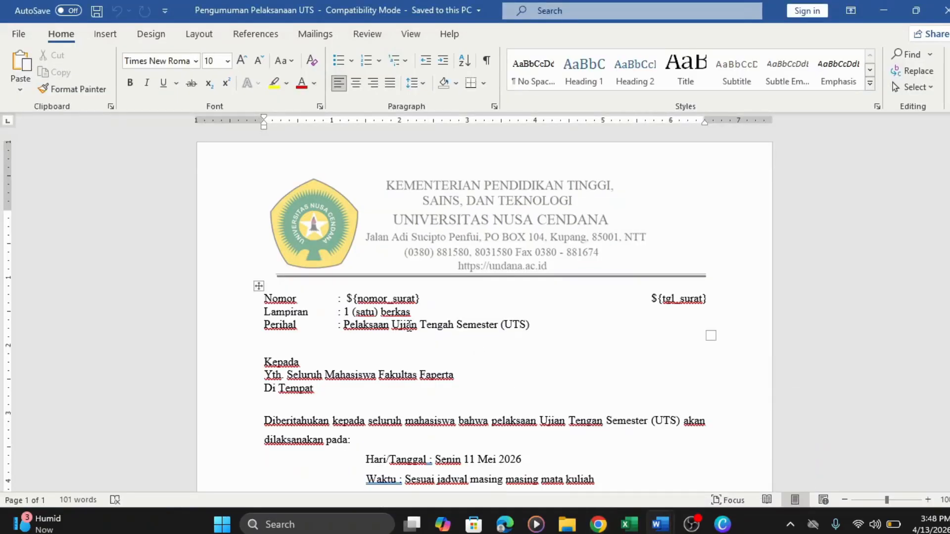
- Copy the subject 'Pelaksaan Ujian Tengah Semester (UTS)' in Word and return to the SI-TNDE form
drag(347, 324, 528, 331)
key(ctrl+c)
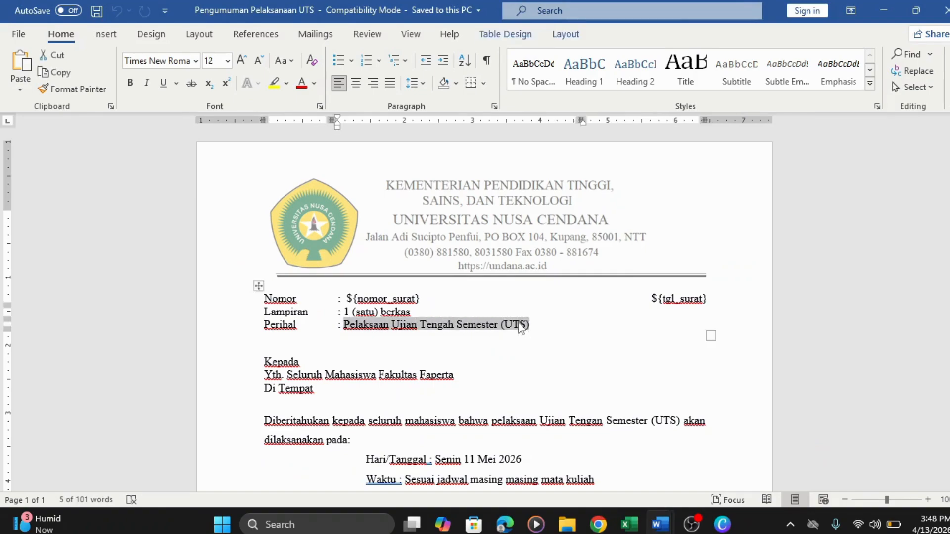
right_click(520, 323)
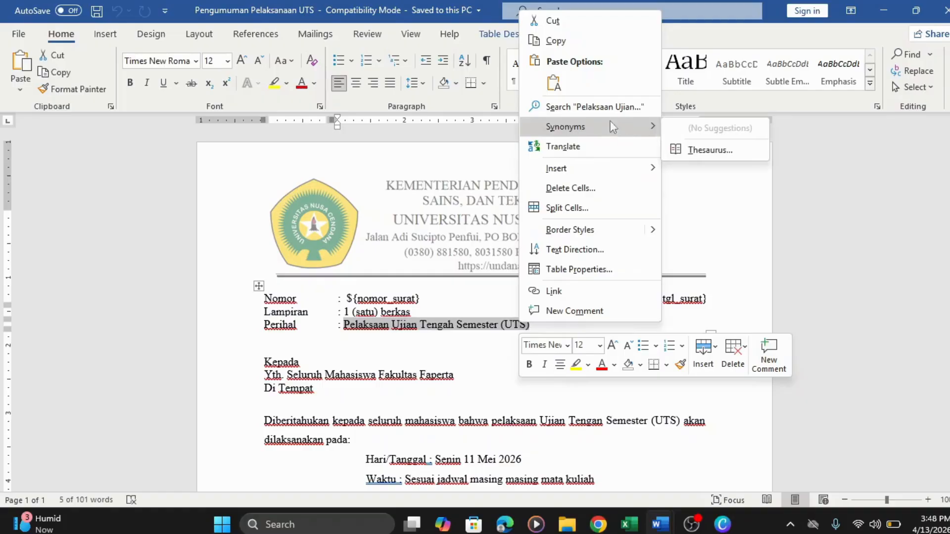
click(554, 41)
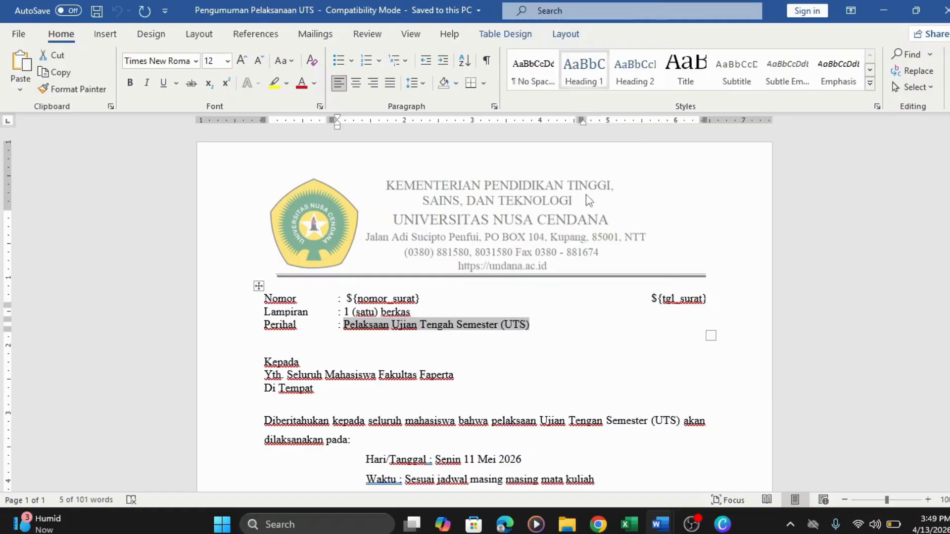
mouse_move(599, 525)
click(523, 414)
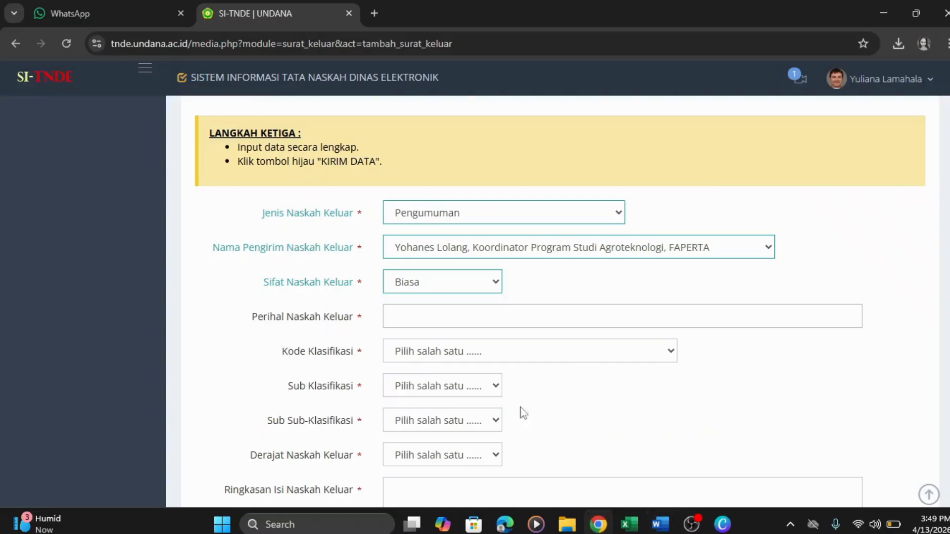
- Paste the UTS subject into Perihal and classify it HM - Hubungan Masyarakat, sub HM.03 - Pengkajian
click(387, 313)
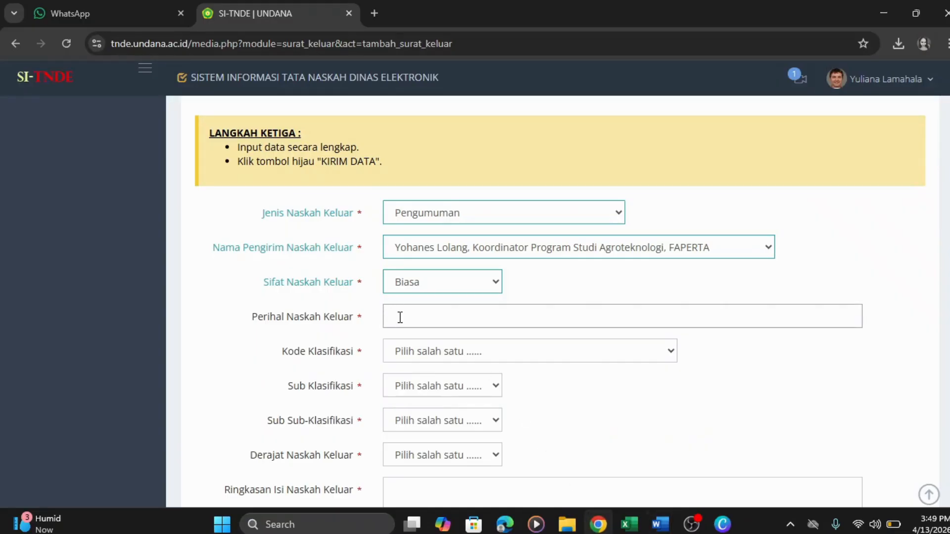
right_click(402, 318)
click(414, 347)
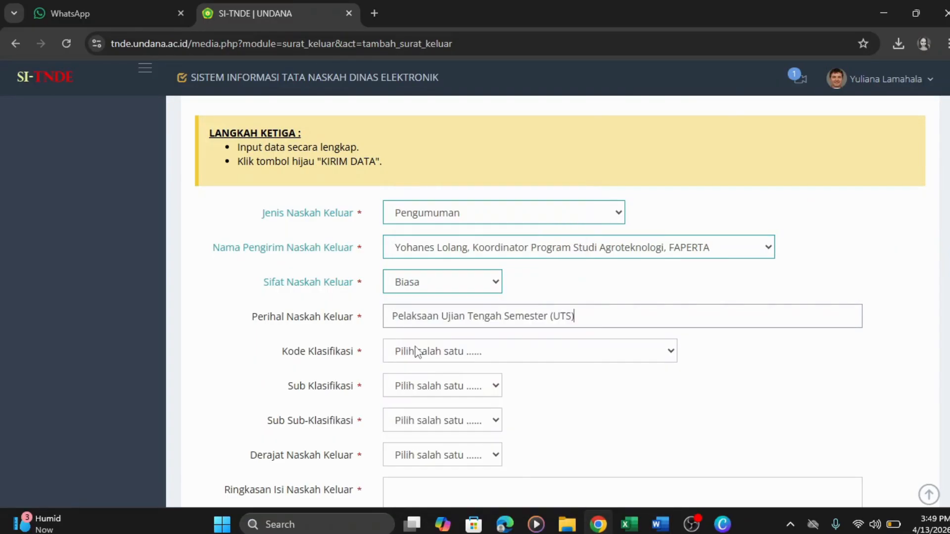
click(672, 353)
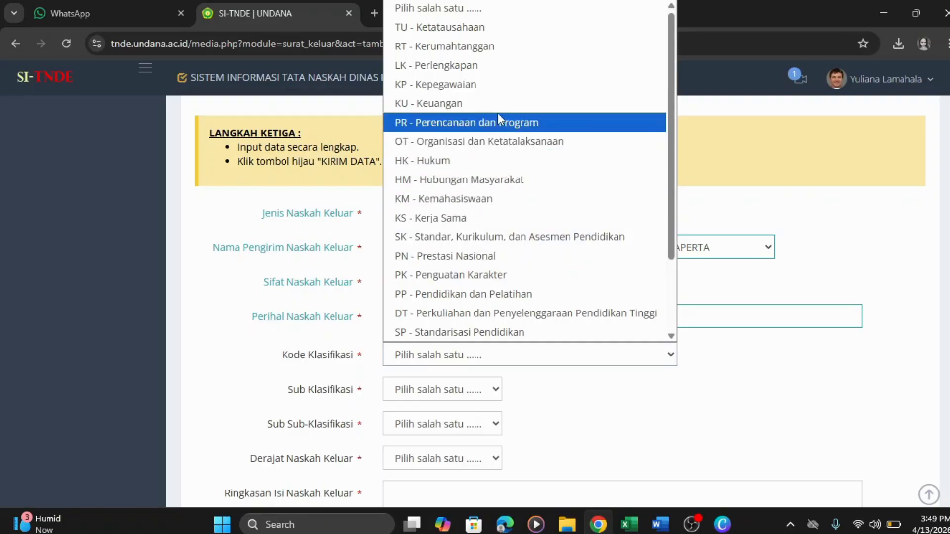
click(493, 177)
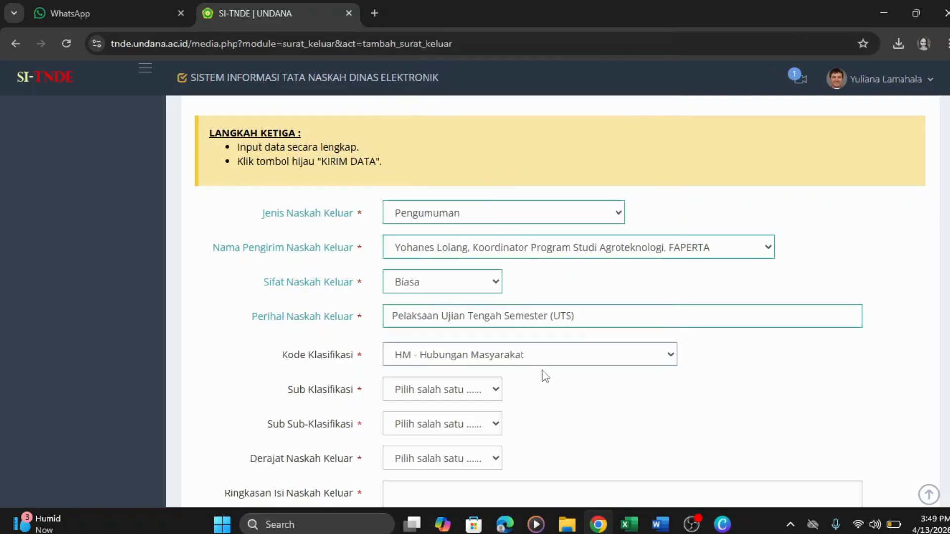
click(625, 395)
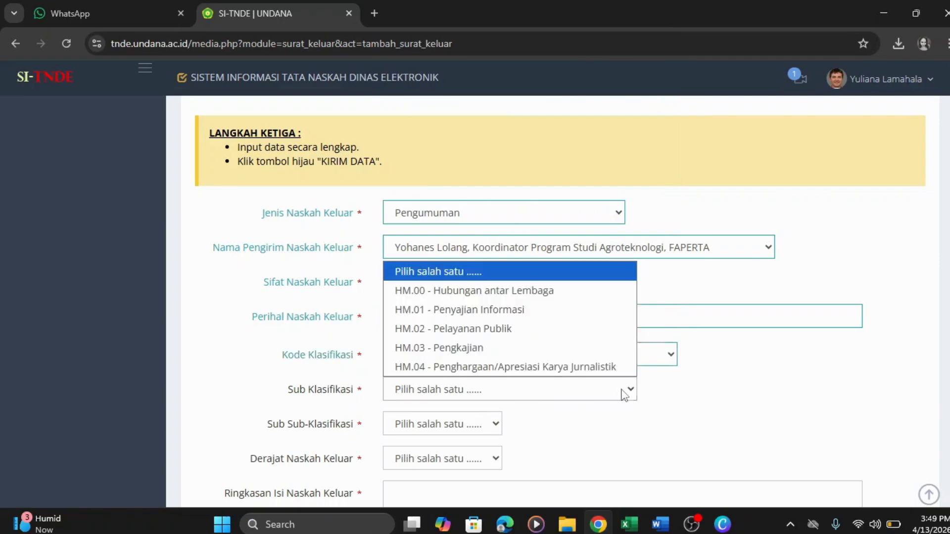
click(559, 350)
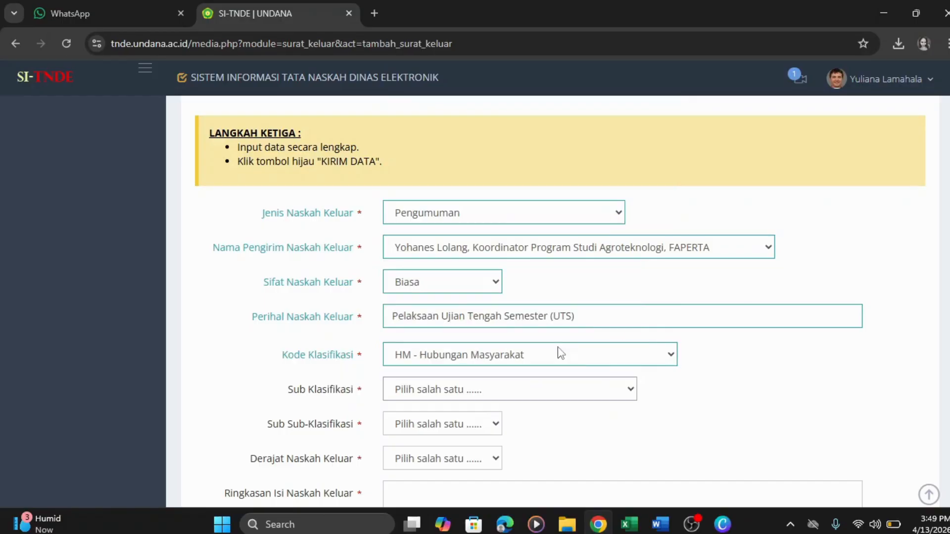
- Set the sub sub-classification to HM.03.01 - Survey and Derajat to Biasa
click(485, 425)
click(497, 464)
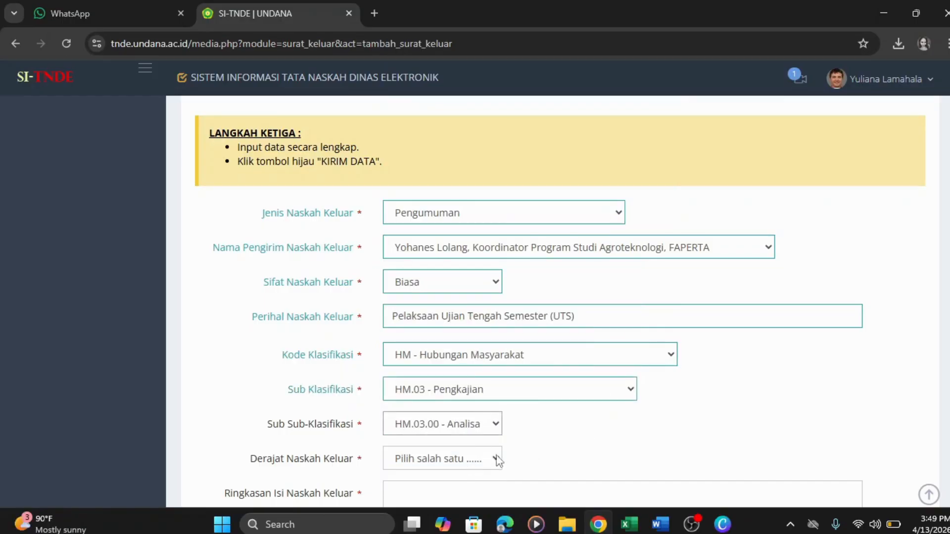
scroll(904, 336, down, 2)
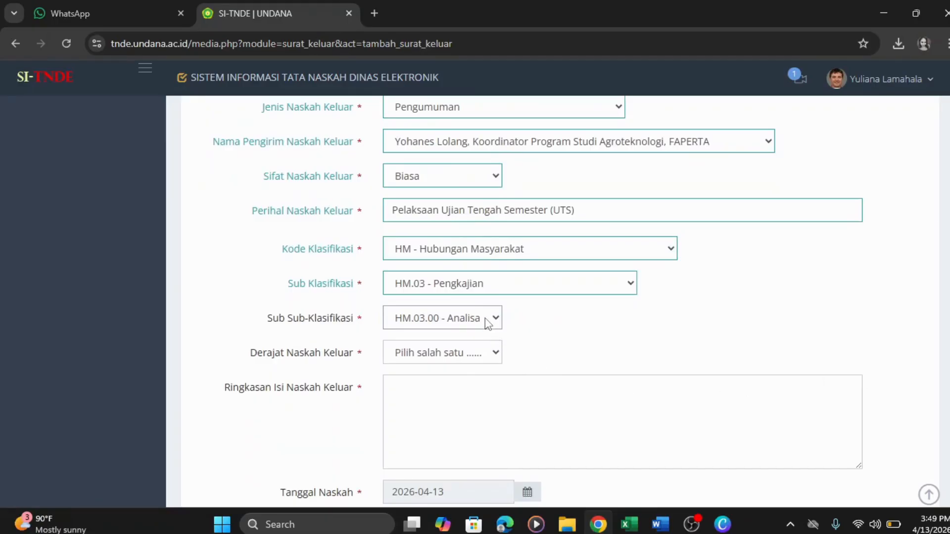
click(493, 319)
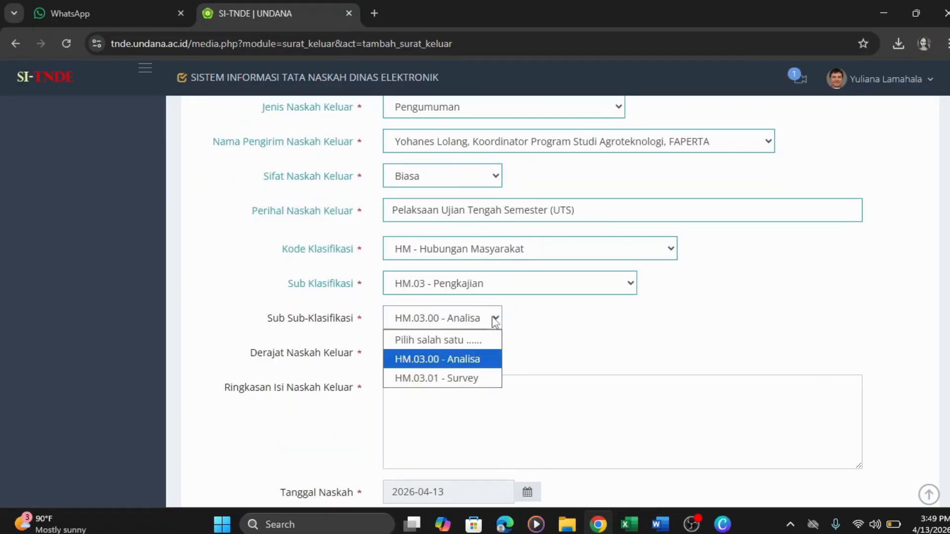
click(478, 376)
click(492, 352)
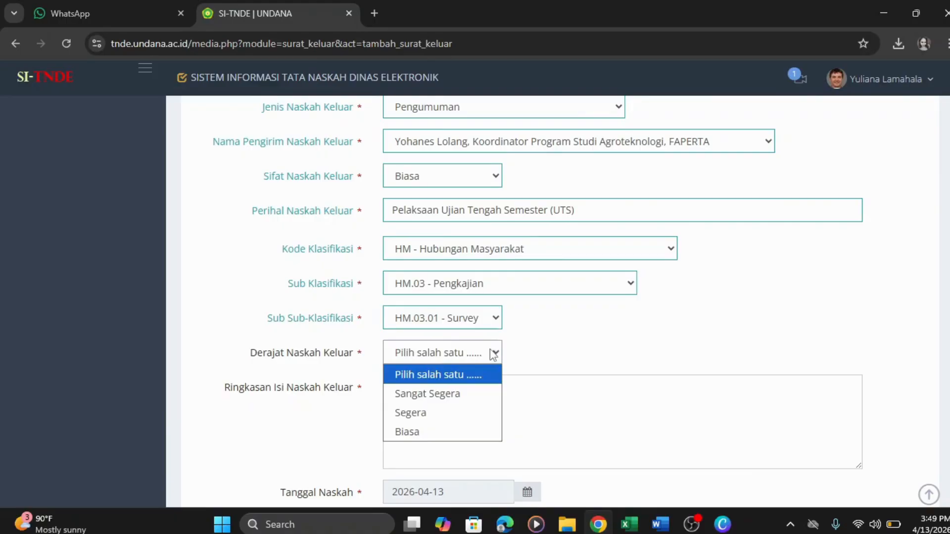
click(440, 431)
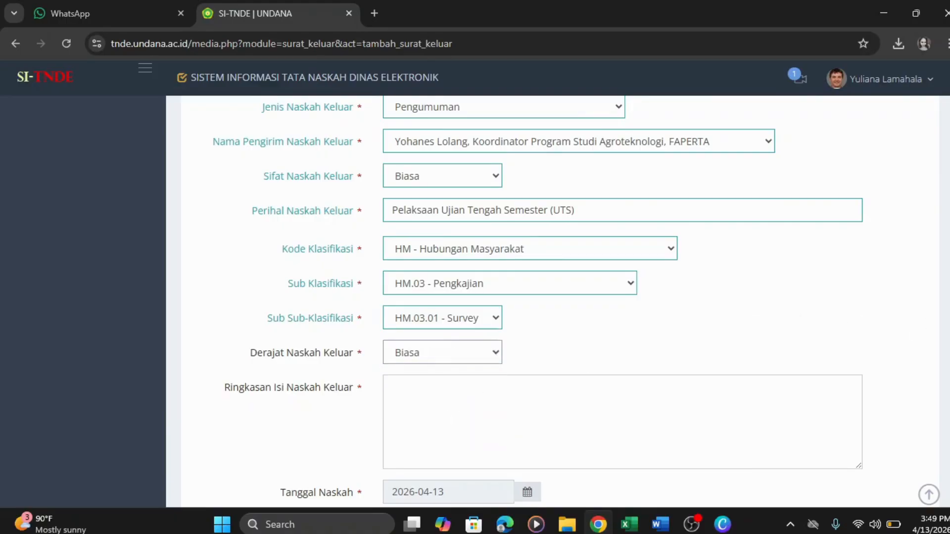
- Focus the Ringkasan summary box, then return to the Word letter
scroll(559, 301, down, 2)
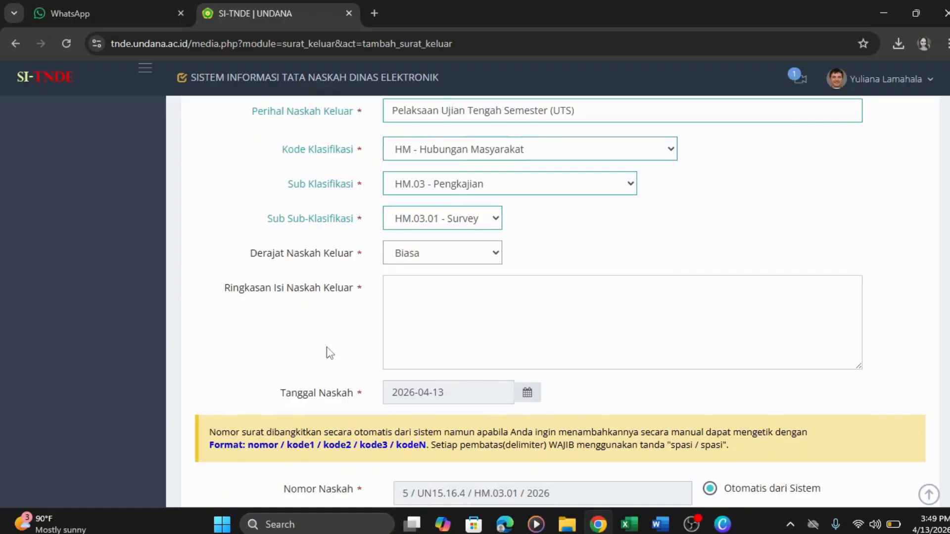
click(395, 305)
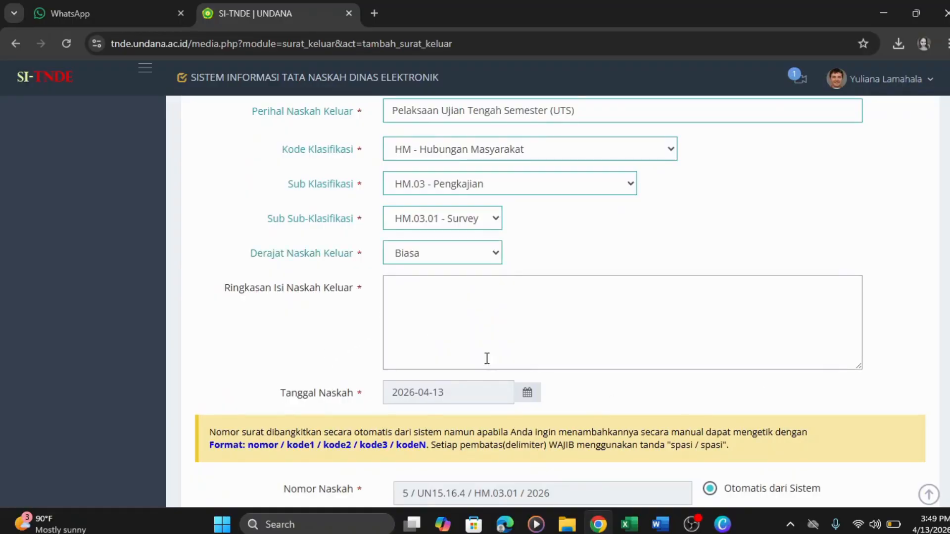
mouse_move(663, 529)
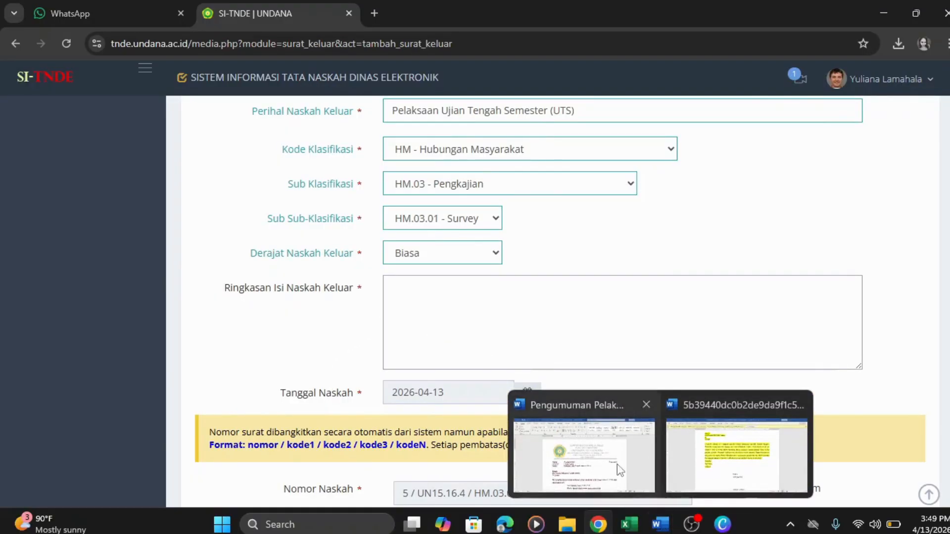
click(584, 465)
- Copy the Word announcement text from 'Kepada' to 'Terima kasih.' and switch back to Chrome
scroll(427, 393, down, 2)
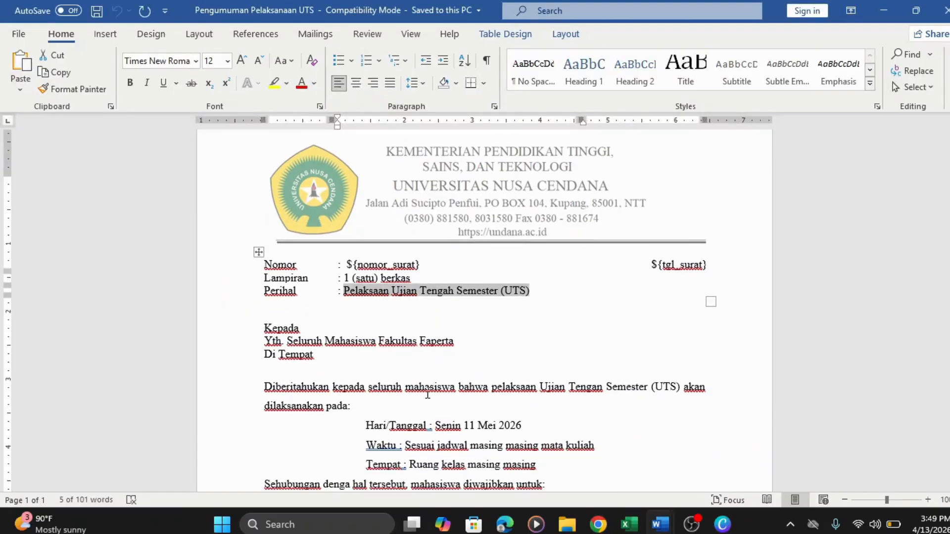
scroll(426, 394, down, 1)
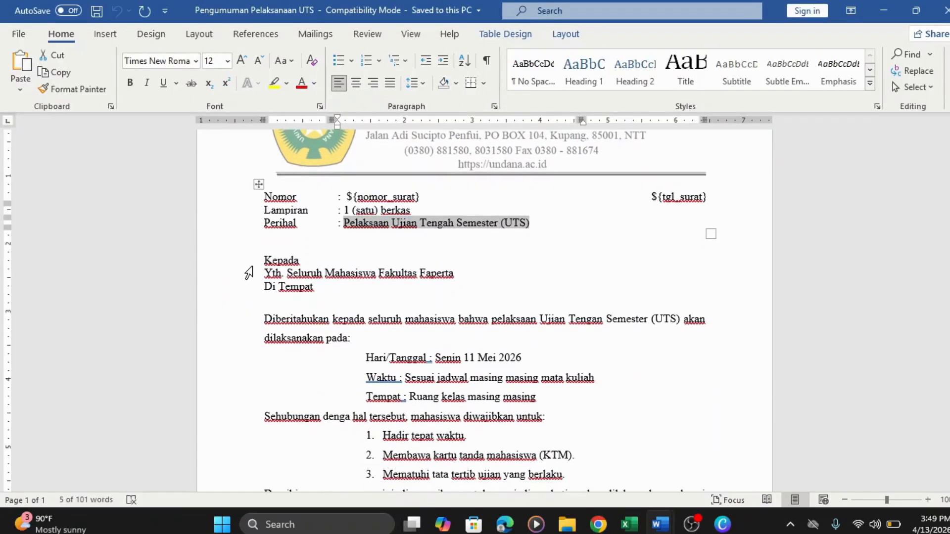
drag(264, 257, 456, 368)
right_click(403, 353)
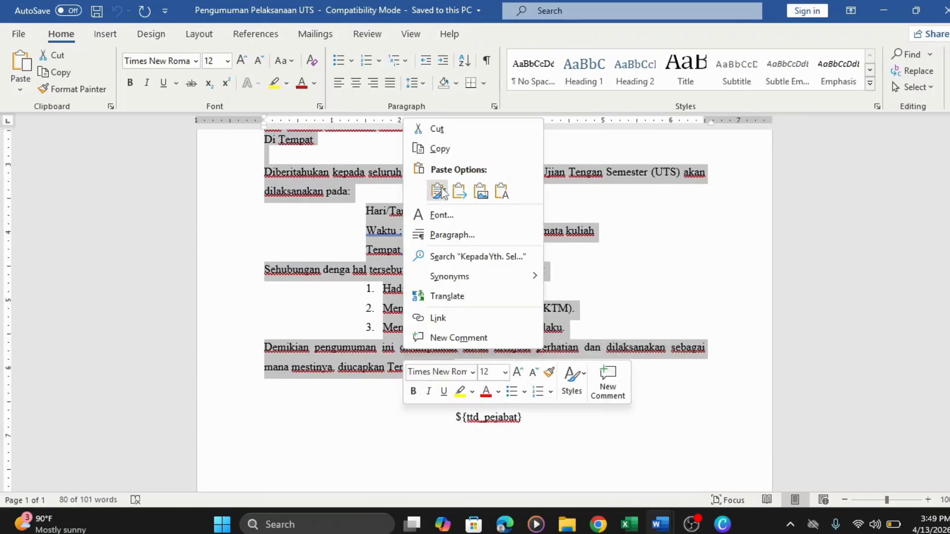
click(437, 148)
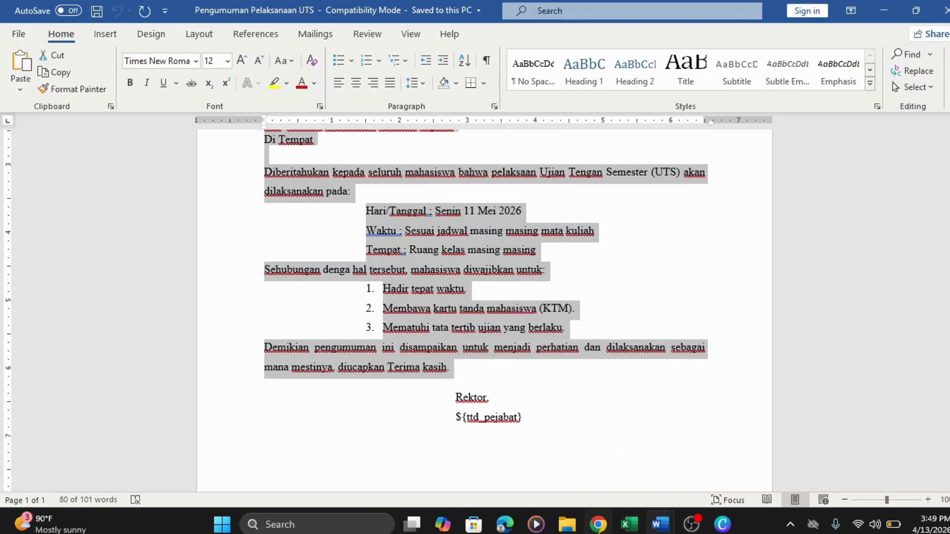
click(598, 525)
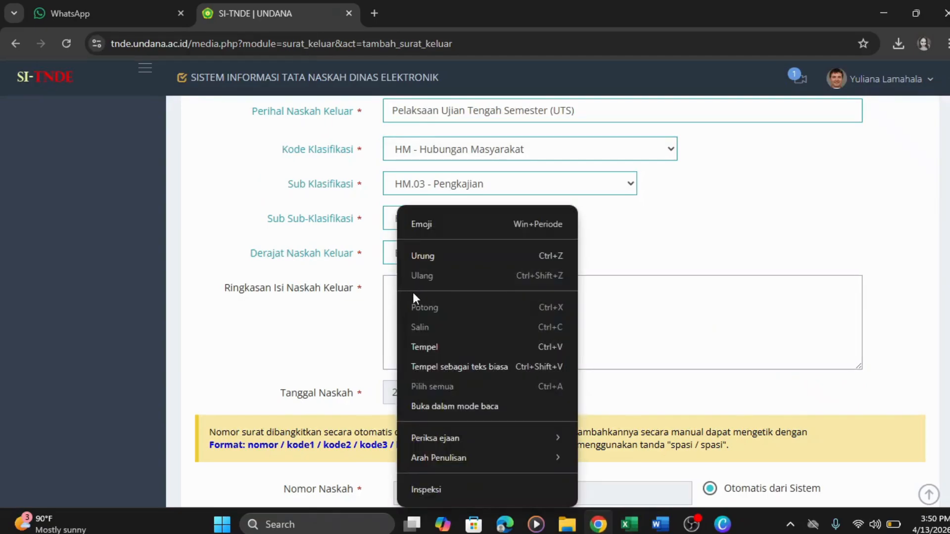
- Paste the copied announcement body into the Ringkasan summary box
click(423, 348)
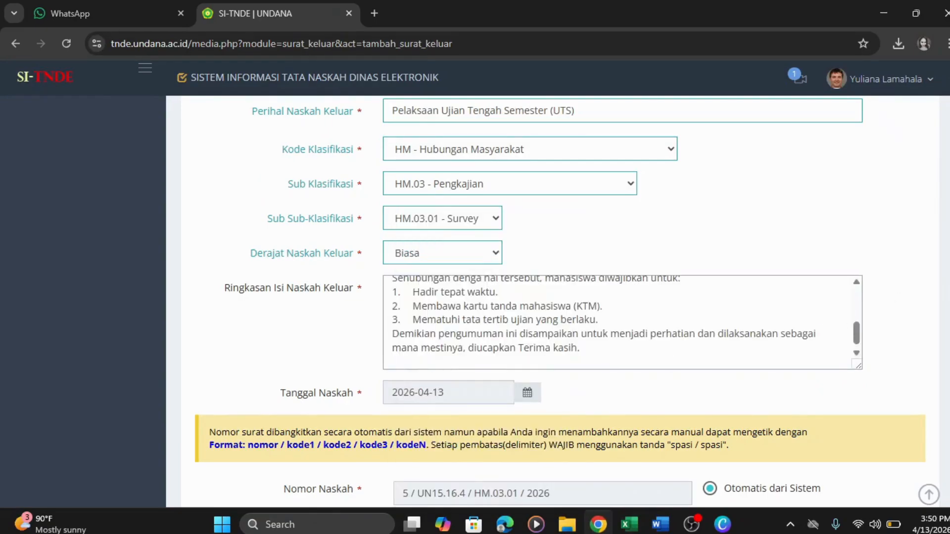
scroll(560, 301, down, 2)
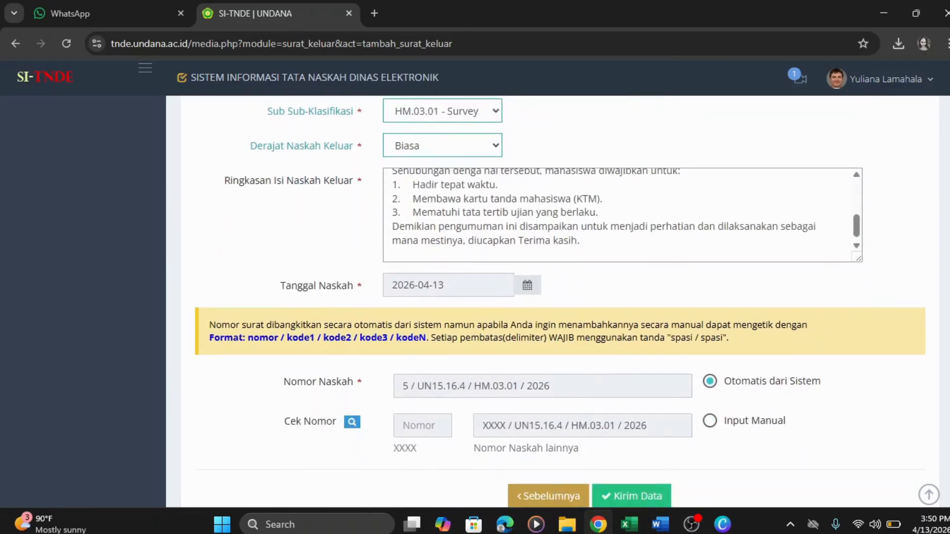
scroll(560, 300, down, 1)
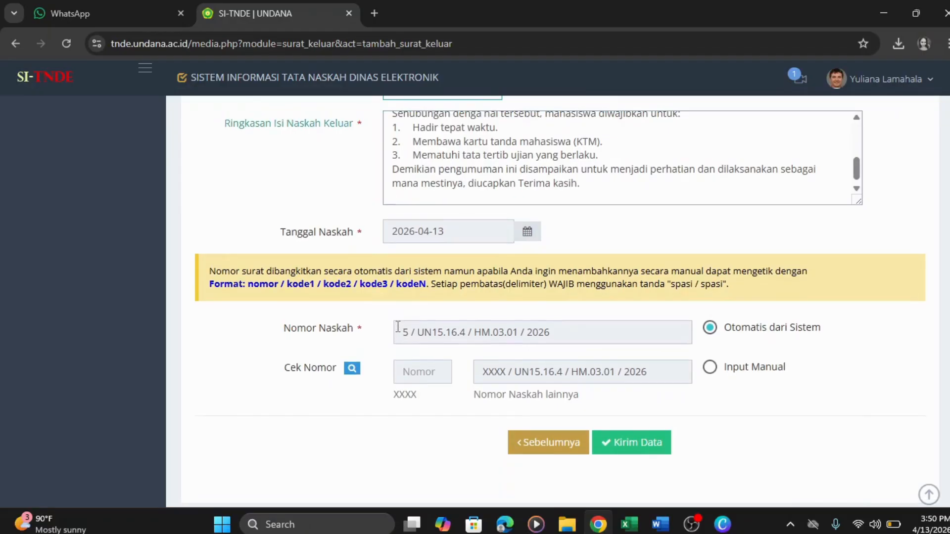
- Submit the outgoing letter with Kirim Data, saved as Draft 5 / UN15.16.4 / HM.03.01 / 2026
drag(398, 326, 553, 326)
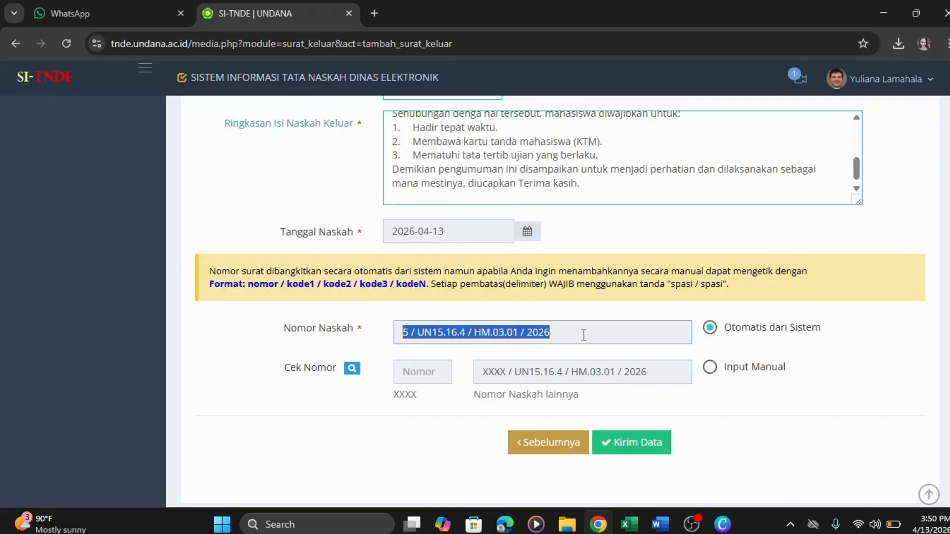
click(584, 335)
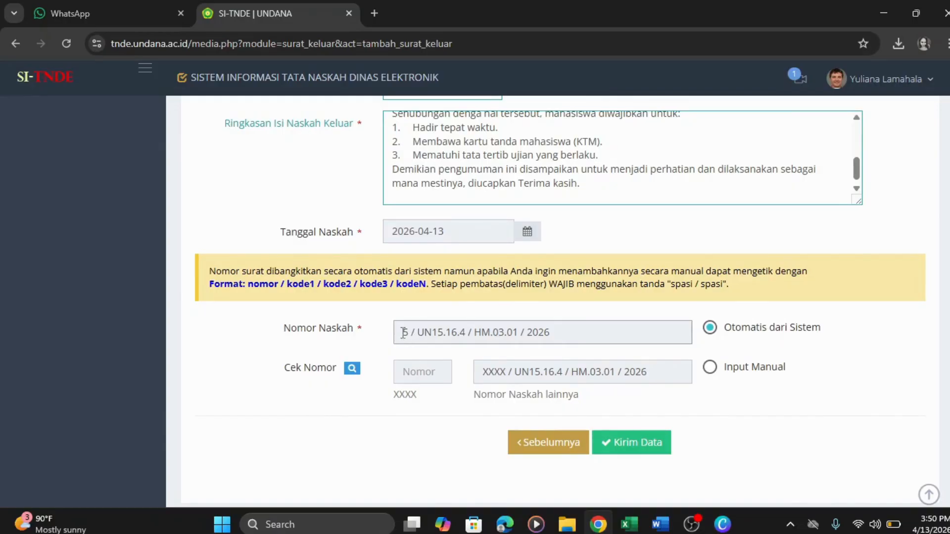
click(636, 448)
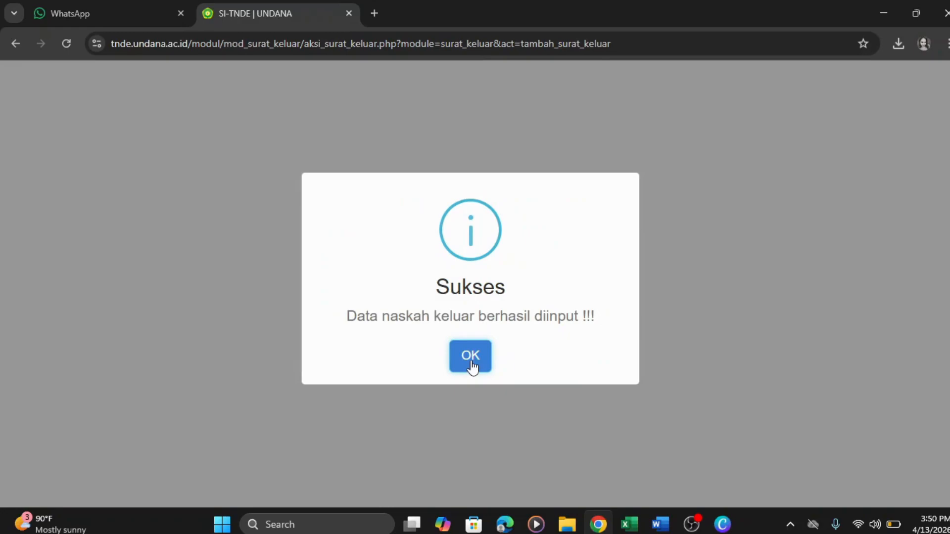
click(471, 364)
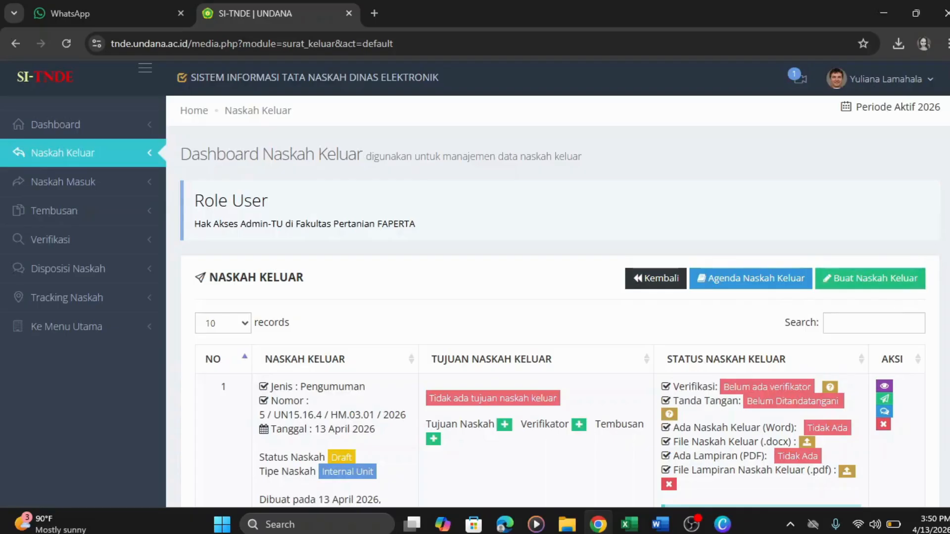
scroll(475, 302, down, 2)
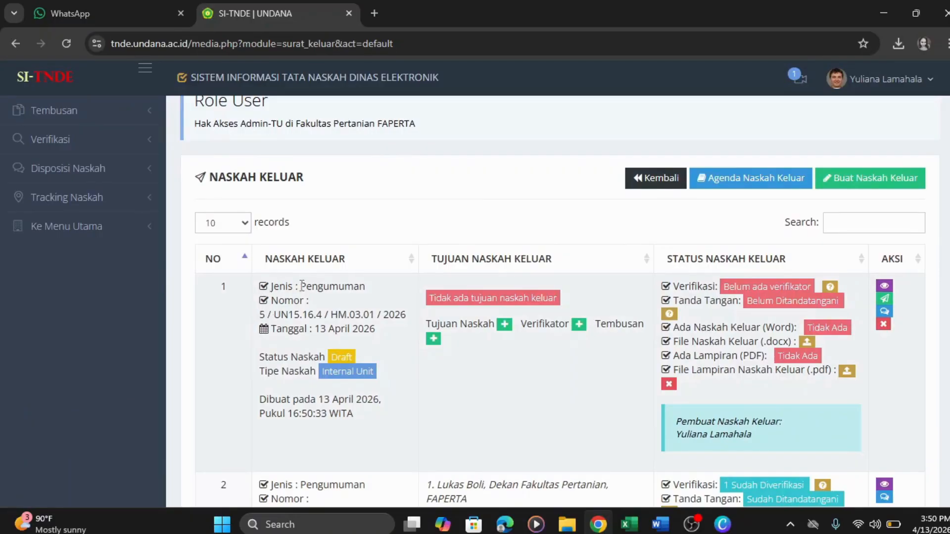
drag(280, 286, 363, 285)
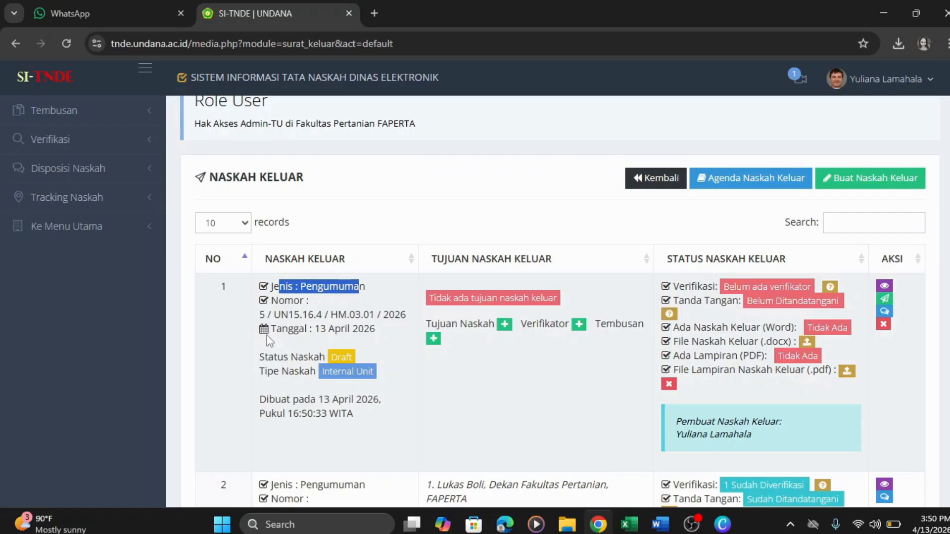
drag(260, 315, 406, 316)
click(485, 394)
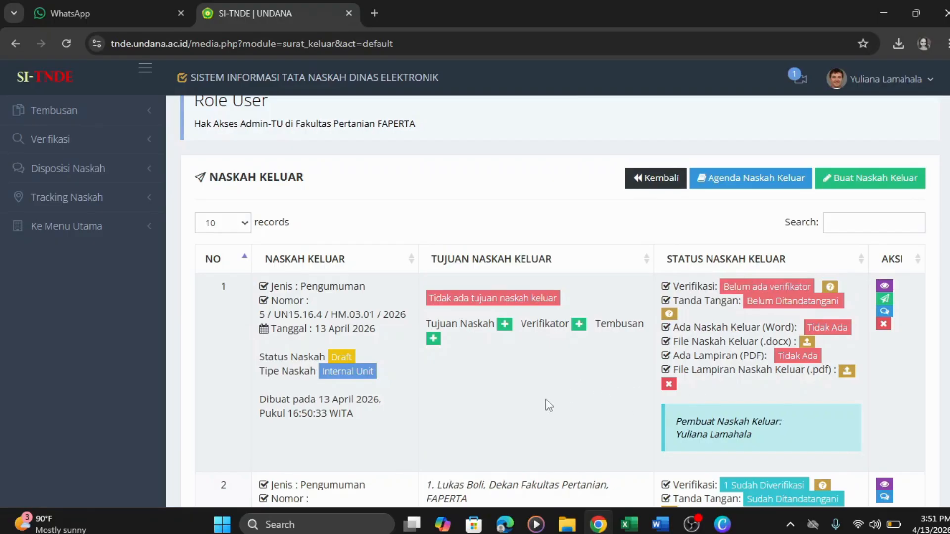
click(505, 327)
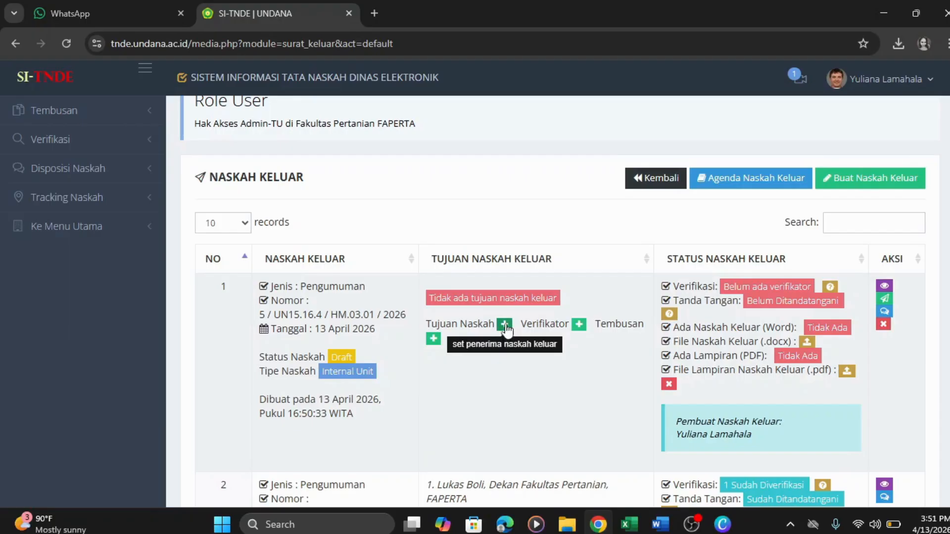
- Add the Dekan Fakultas Pertanian FAPERTA as a Penerima Tercatat recipient of the draft
click(506, 328)
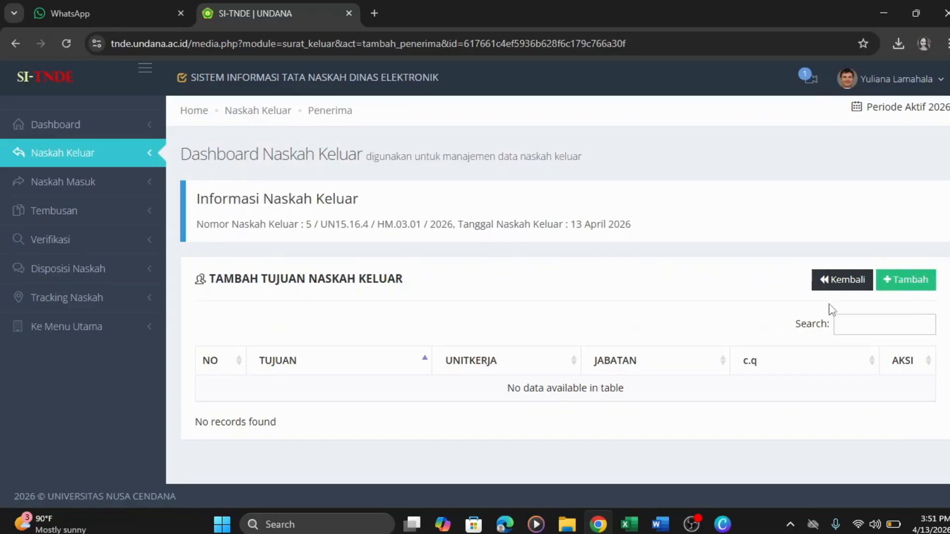
click(920, 287)
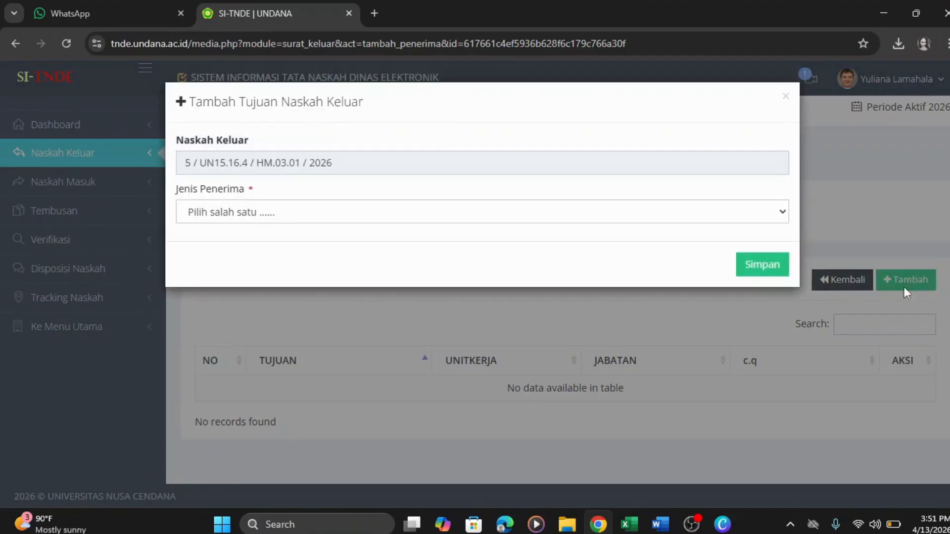
click(418, 222)
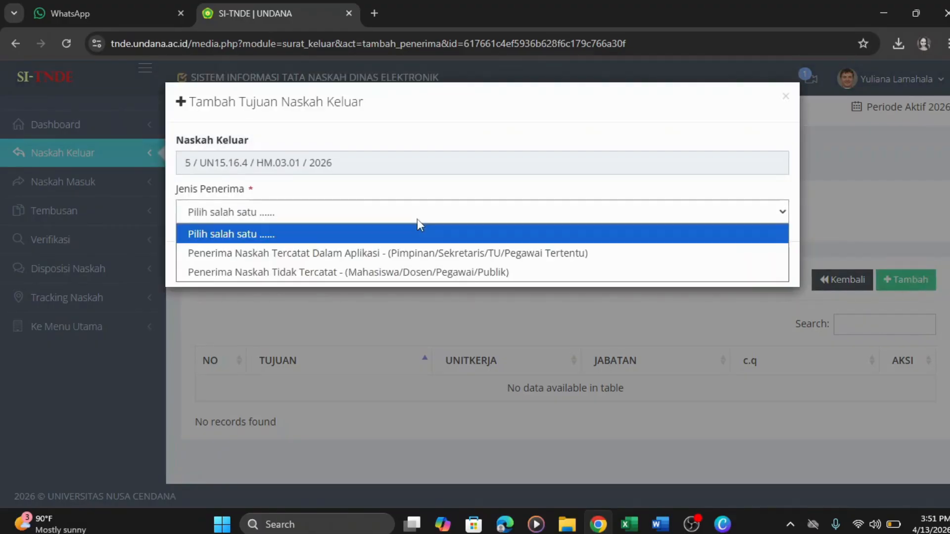
click(408, 257)
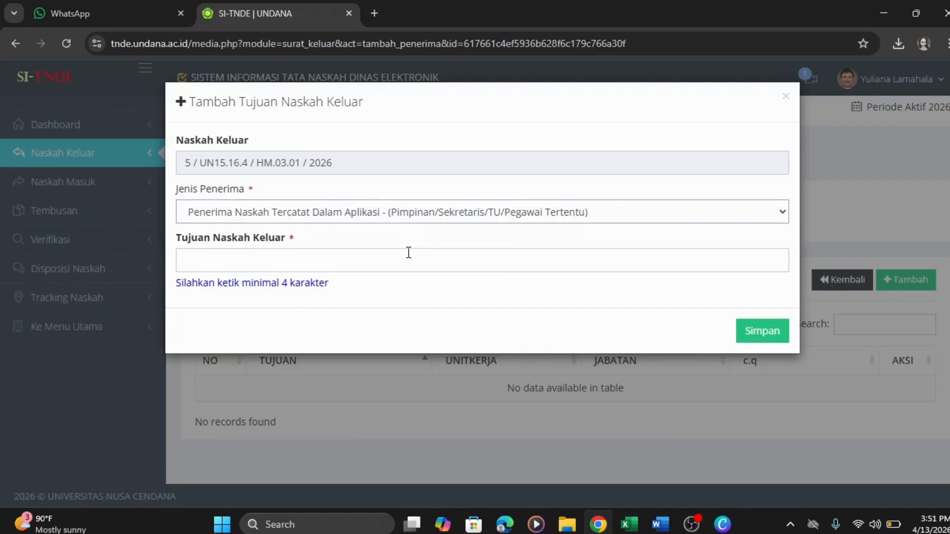
click(395, 260)
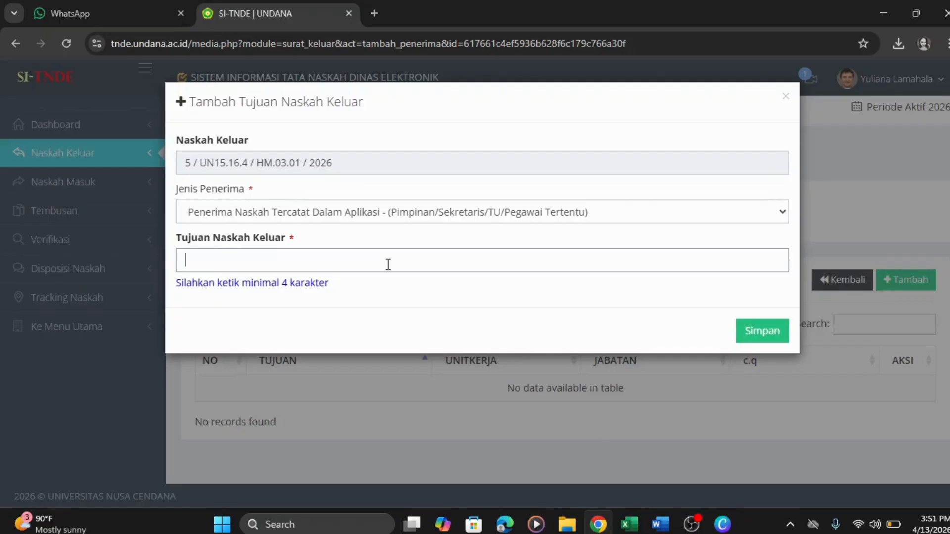
text(Dekan)
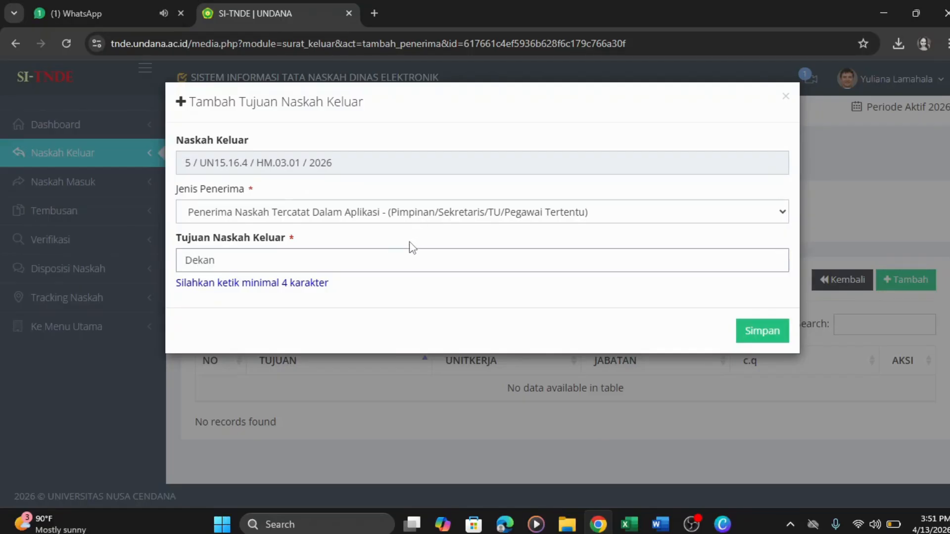
key(Down)
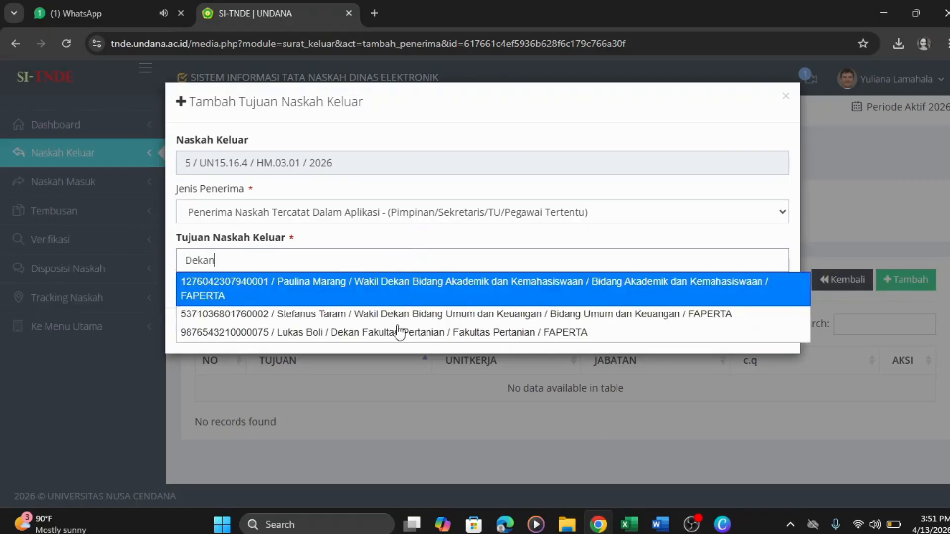
click(400, 334)
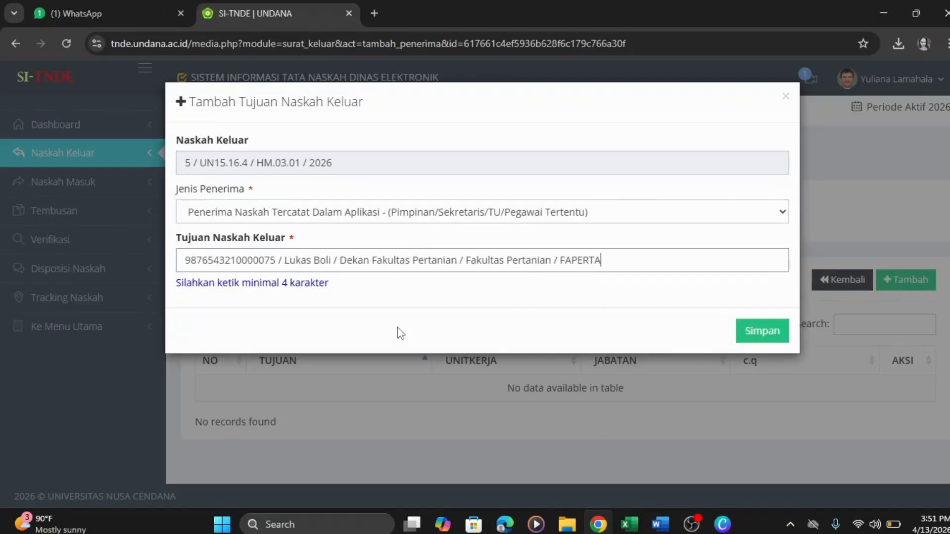
click(747, 323)
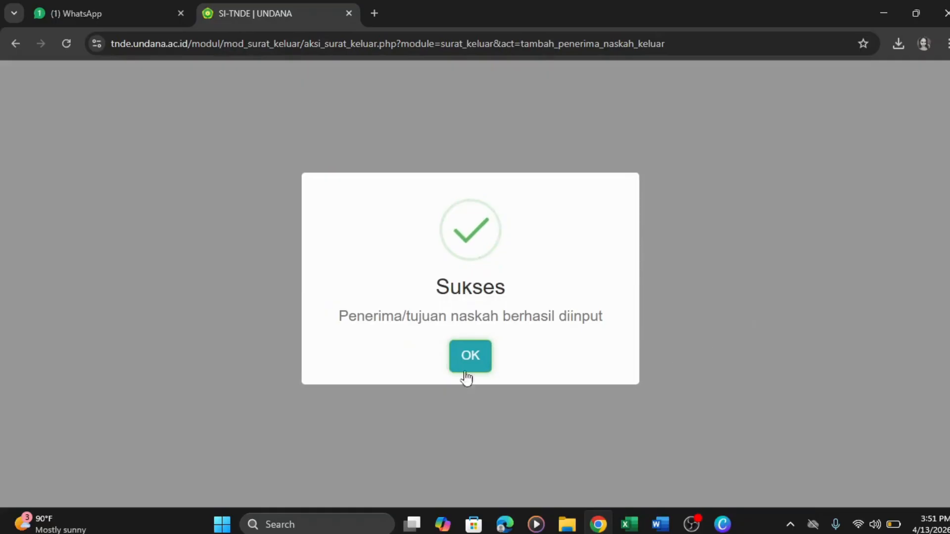
click(469, 356)
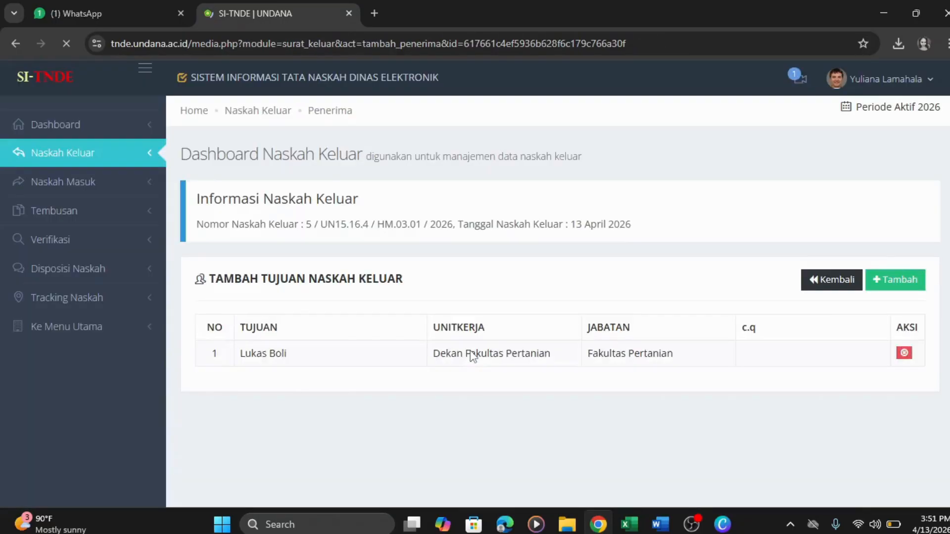
- Return to the Naskah Keluar list and open the draft's .docx upload form
click(848, 286)
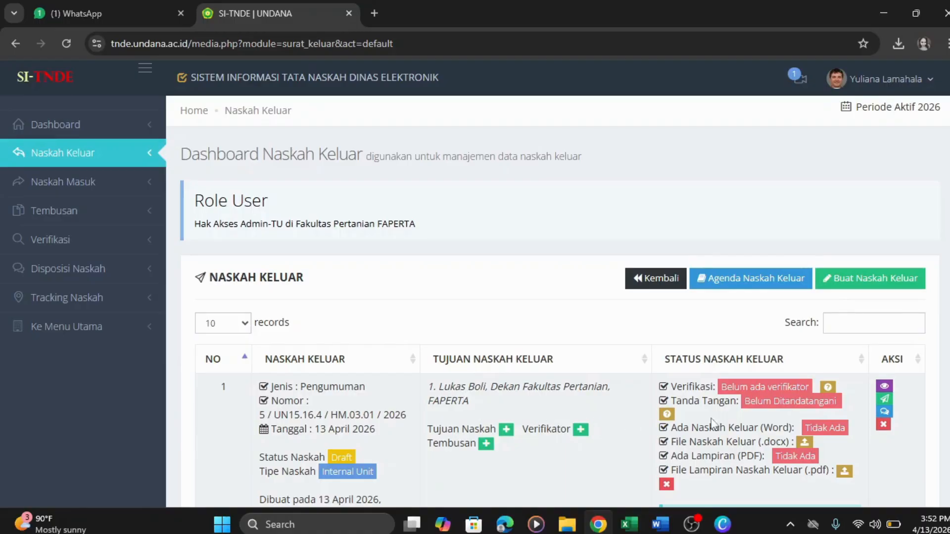
scroll(475, 301, down, 1)
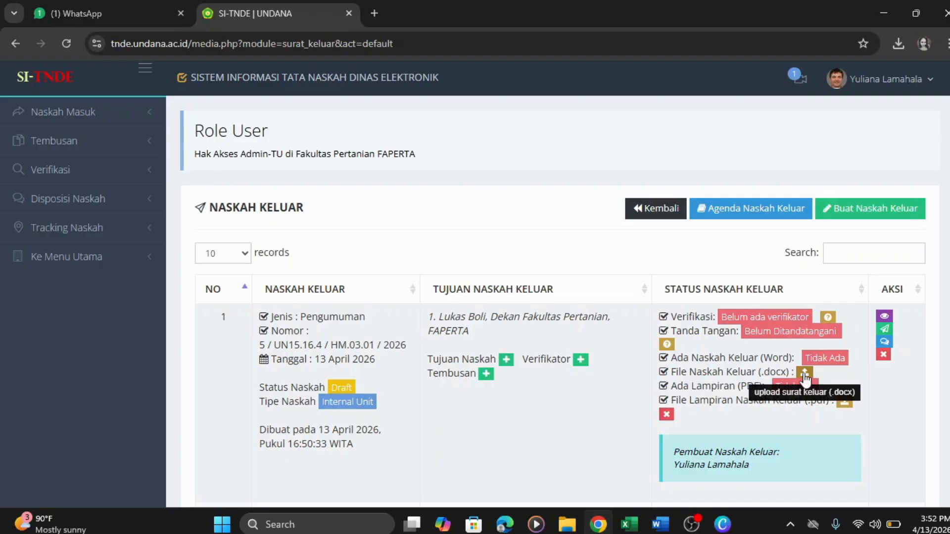
click(804, 373)
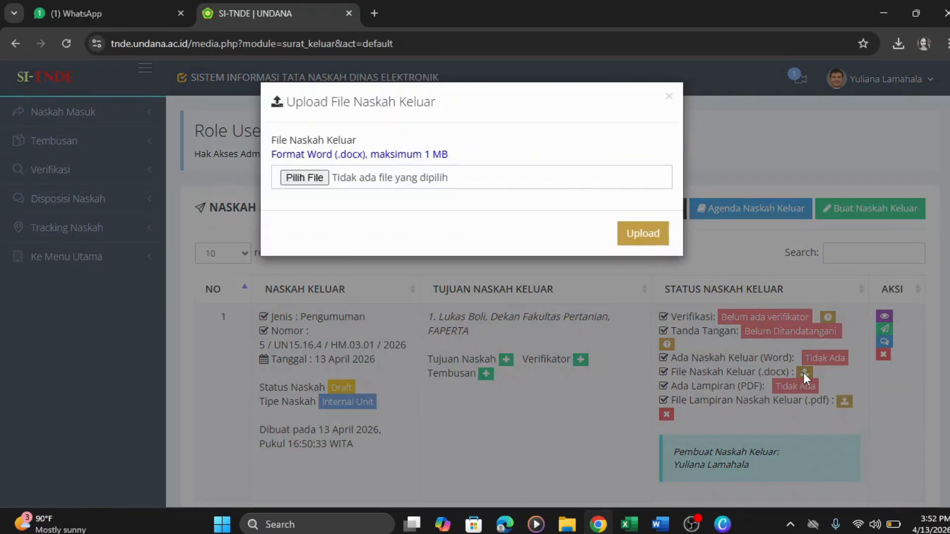
- Upload Pengumuman Pelaksanaan UTS.docx from Downloads as the draft's Word file
click(297, 178)
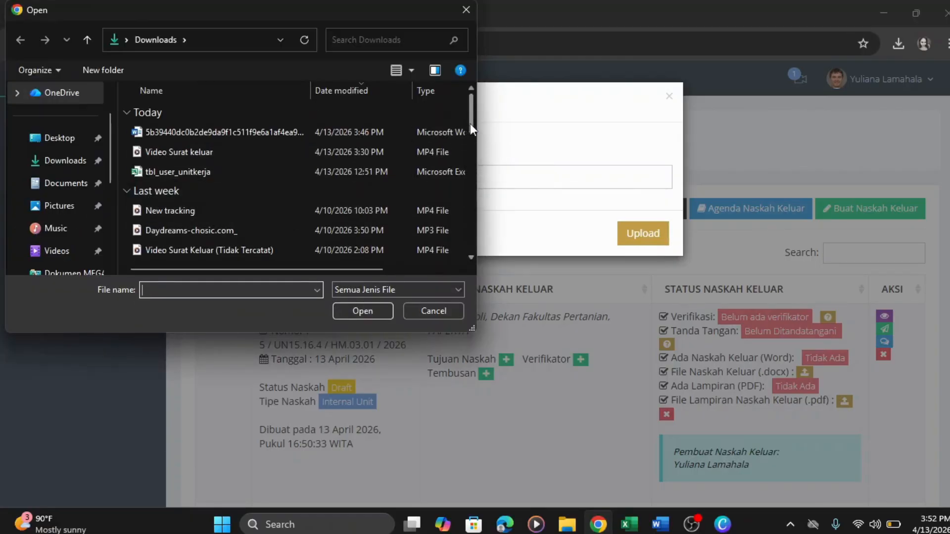
drag(470, 124, 482, 160)
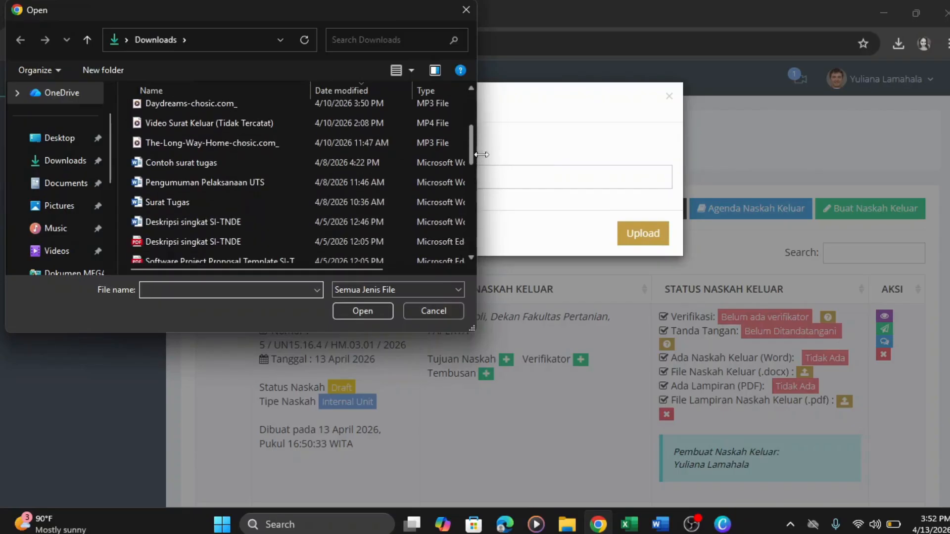
click(260, 185)
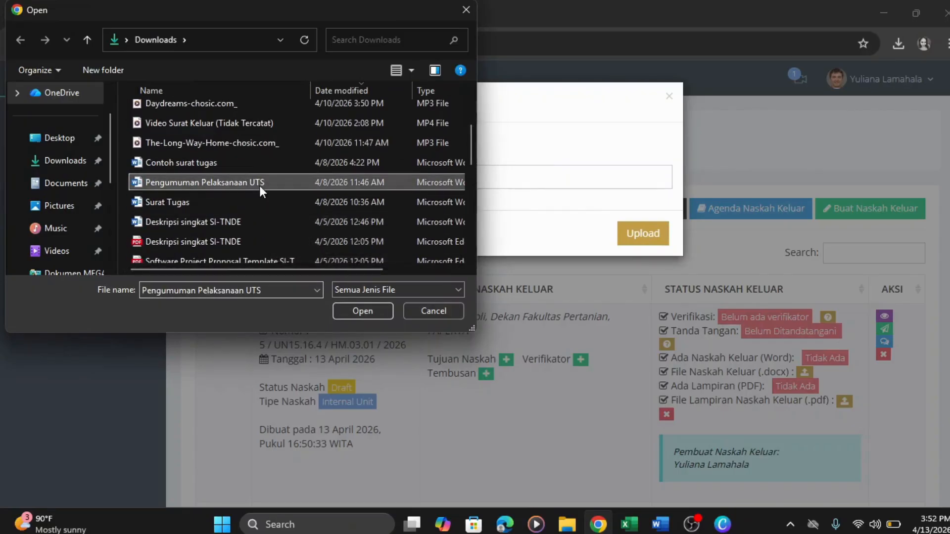
click(376, 313)
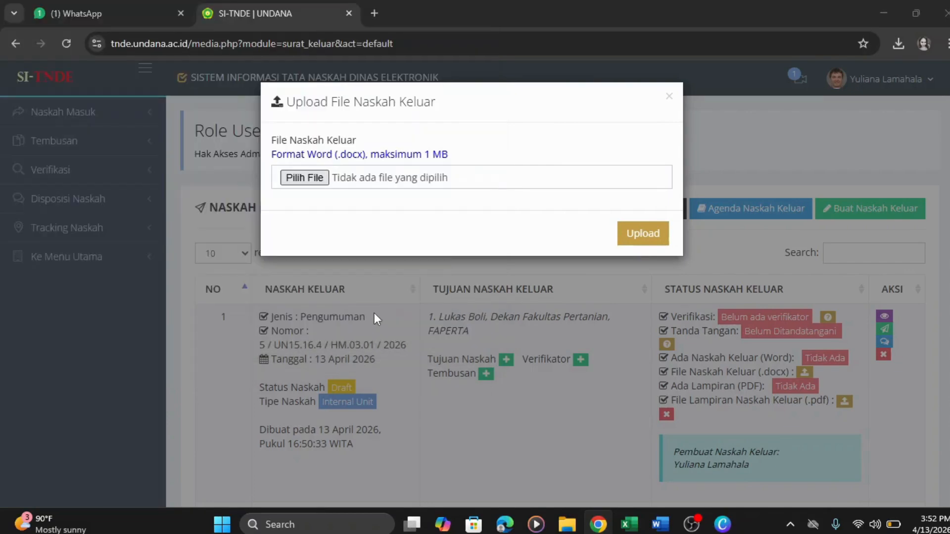
click(663, 241)
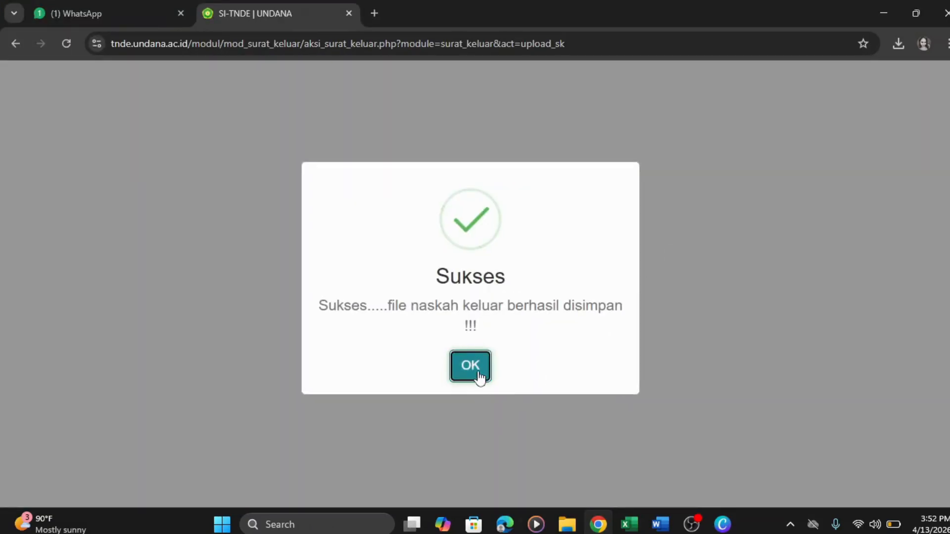
click(470, 366)
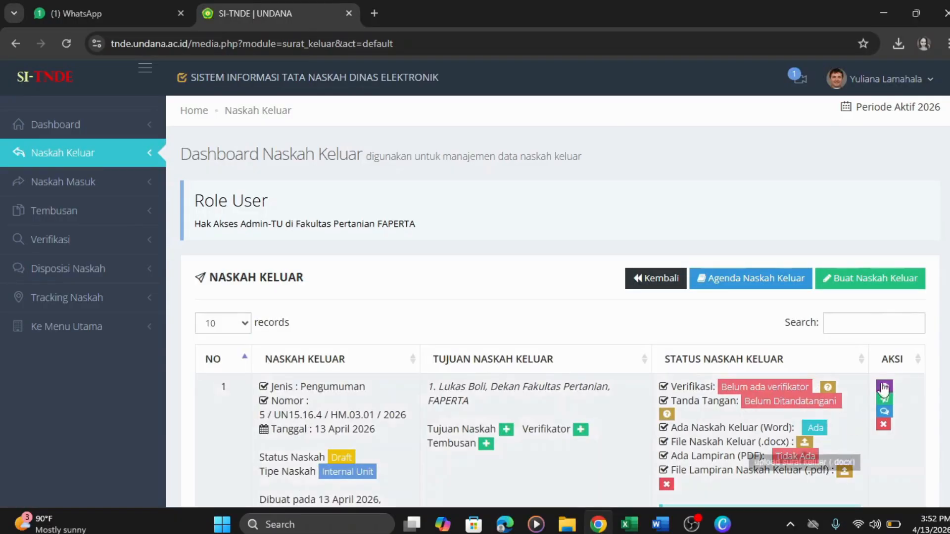
- Open Tambah Verifikator for draft 5 / UN15.16.4 / HM.03.01 / 2026 from row 1
scroll(680, 420, down, 1)
scroll(814, 292, down, 1)
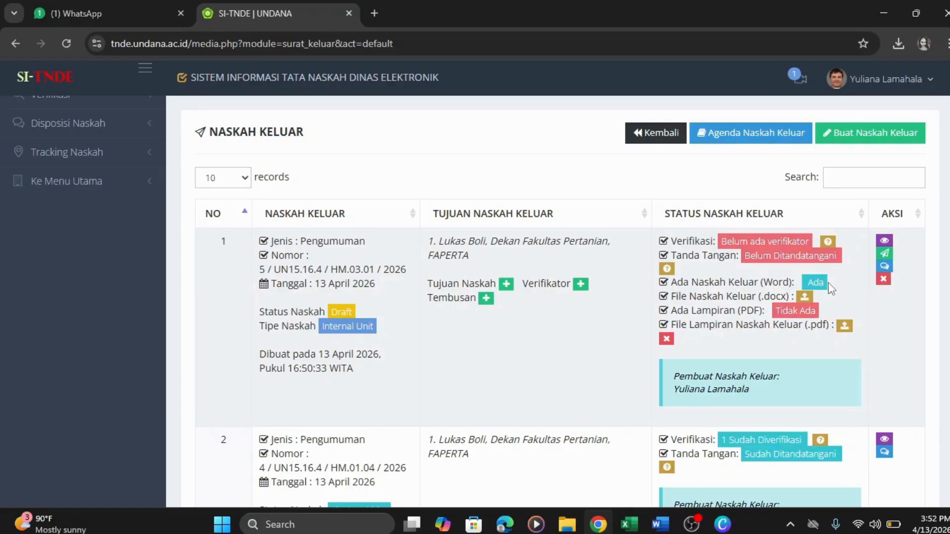
click(579, 286)
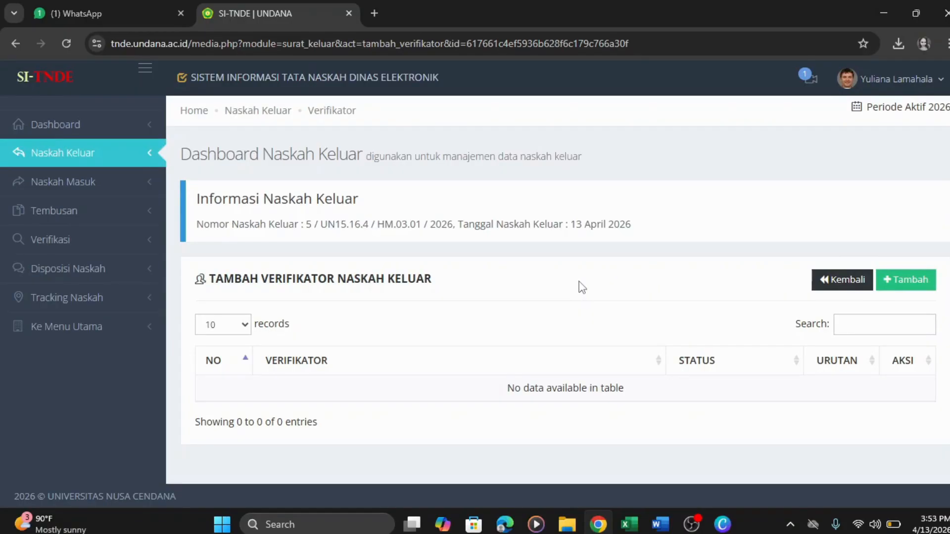
- Save the Kepala Laboratorium Teknologi Hasil Pertanian as verifier order 1, then go back to Naskah Keluar
click(914, 285)
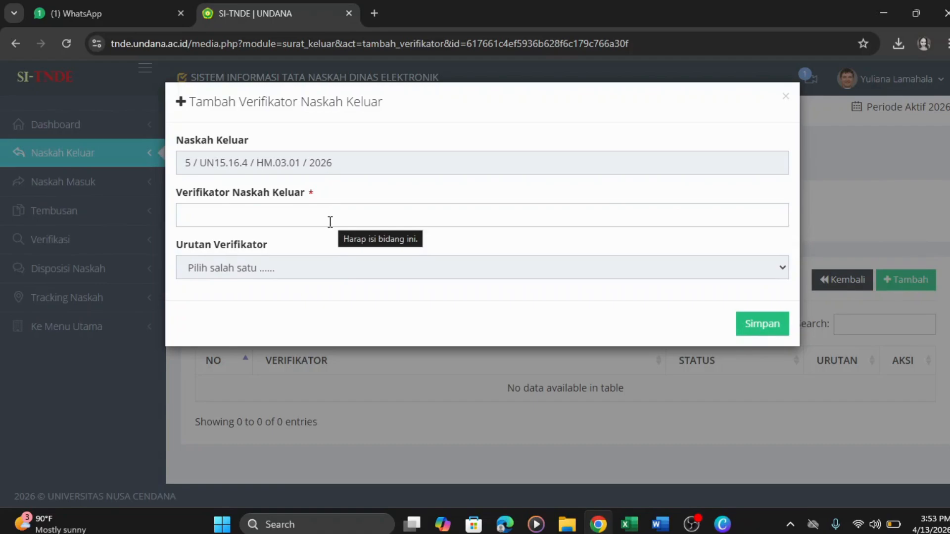
click(279, 220)
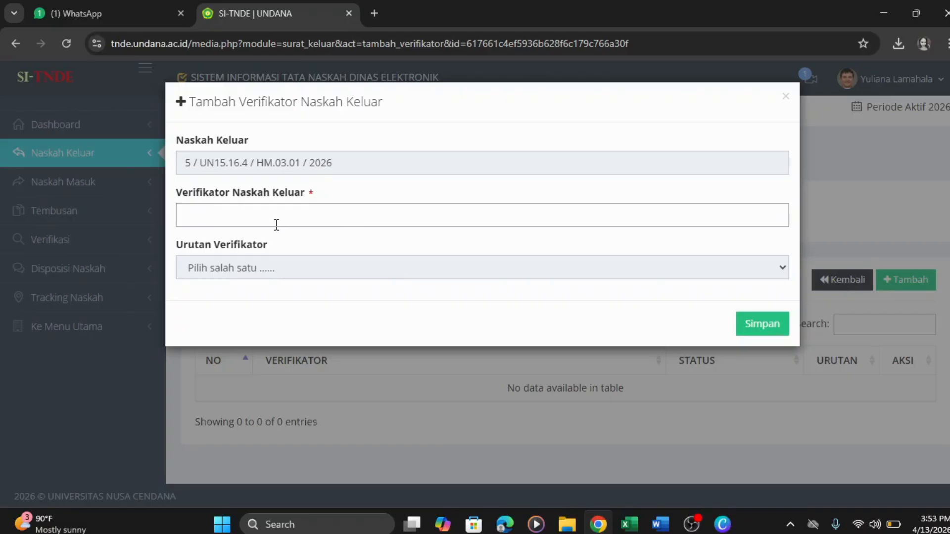
text(kepala)
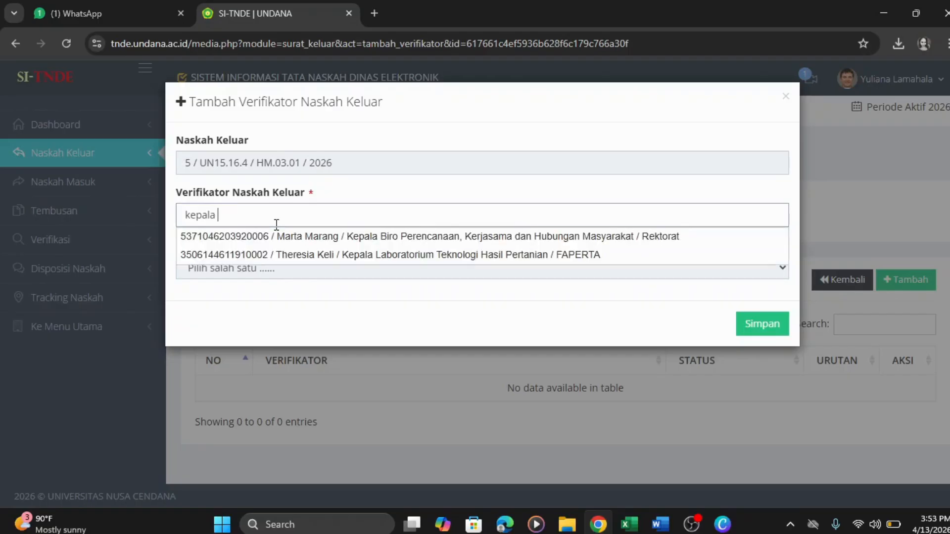
text( lab)
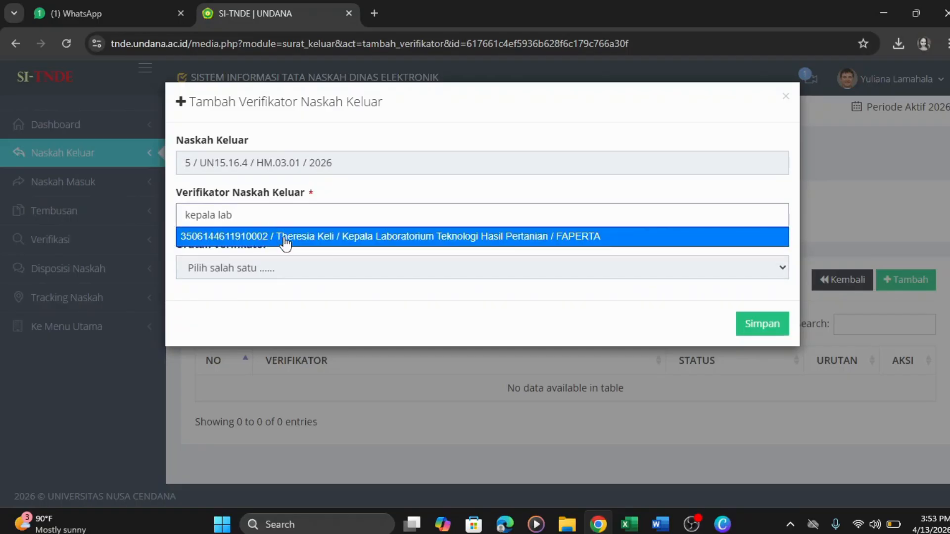
click(284, 238)
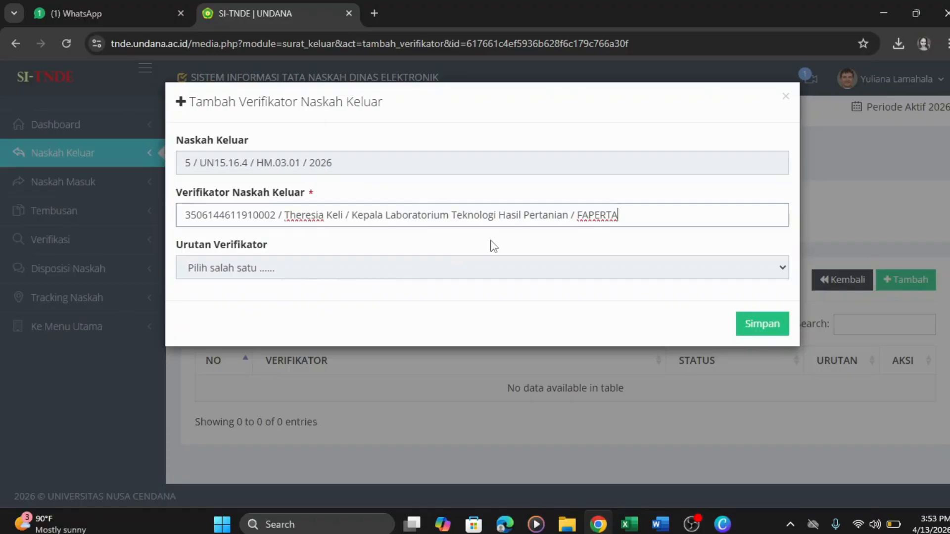
click(402, 269)
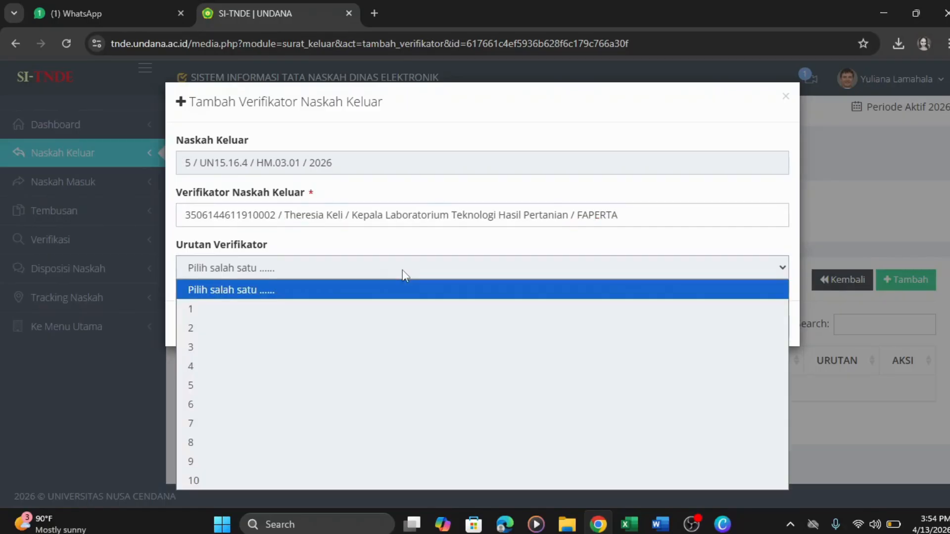
click(377, 309)
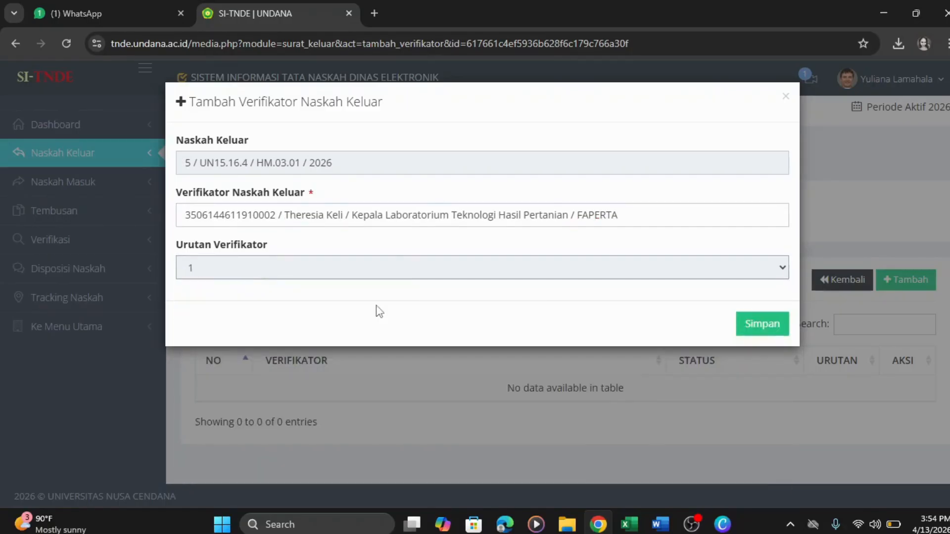
click(762, 326)
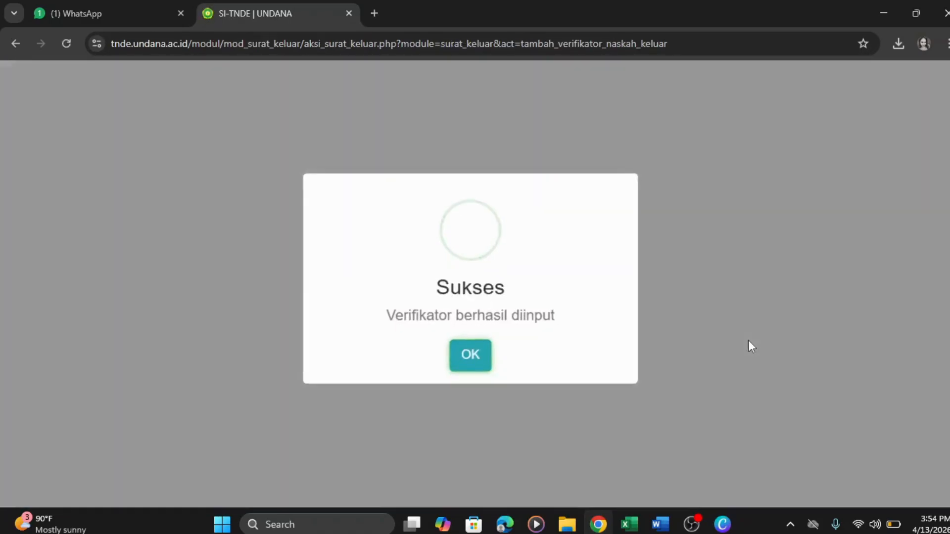
click(489, 367)
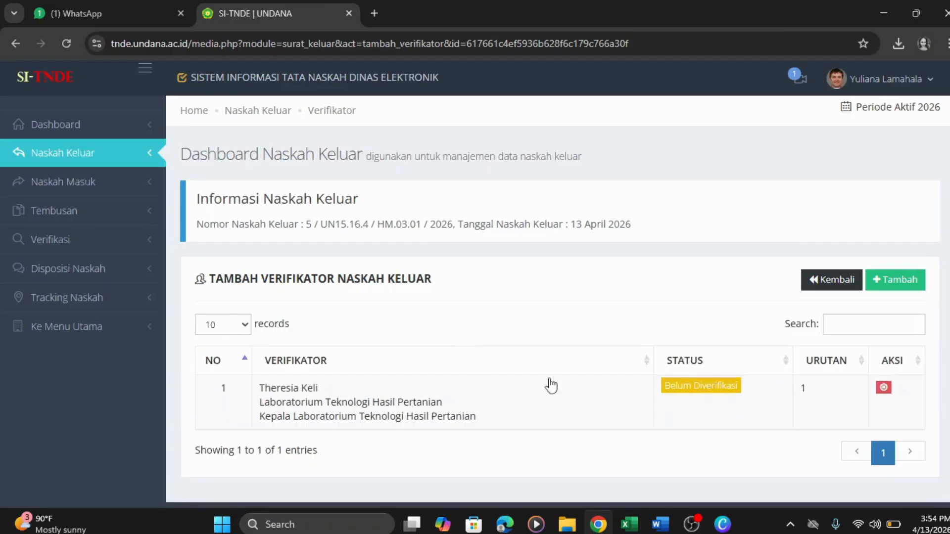
scroll(944, 366, down, 1)
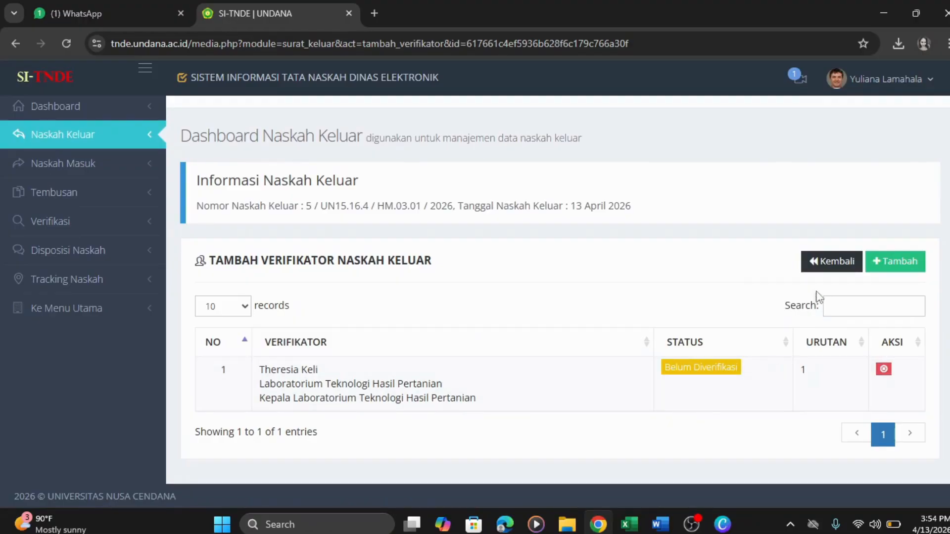
click(837, 264)
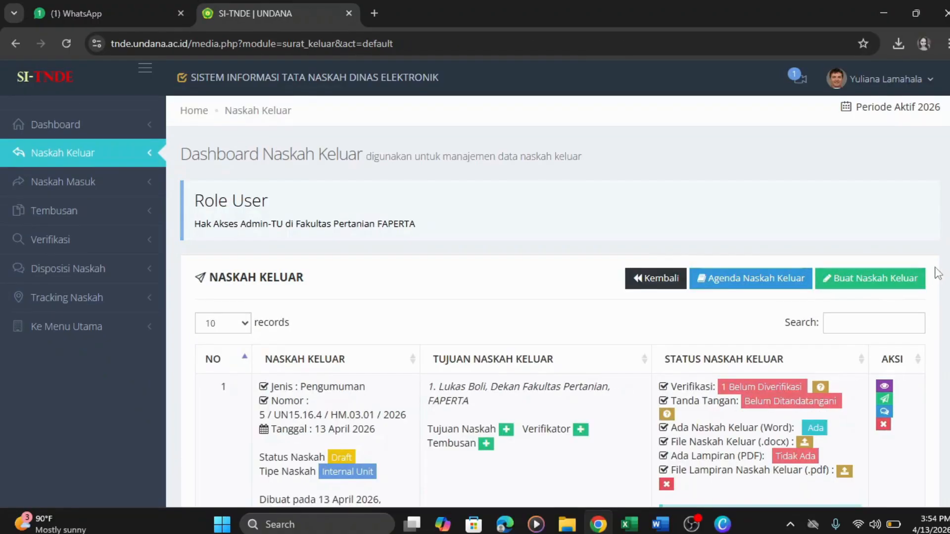
- Show letter 5's verifiers and send the laboratory head a WhatsApp message via Kirim Pesan
scroll(558, 301, down, 3)
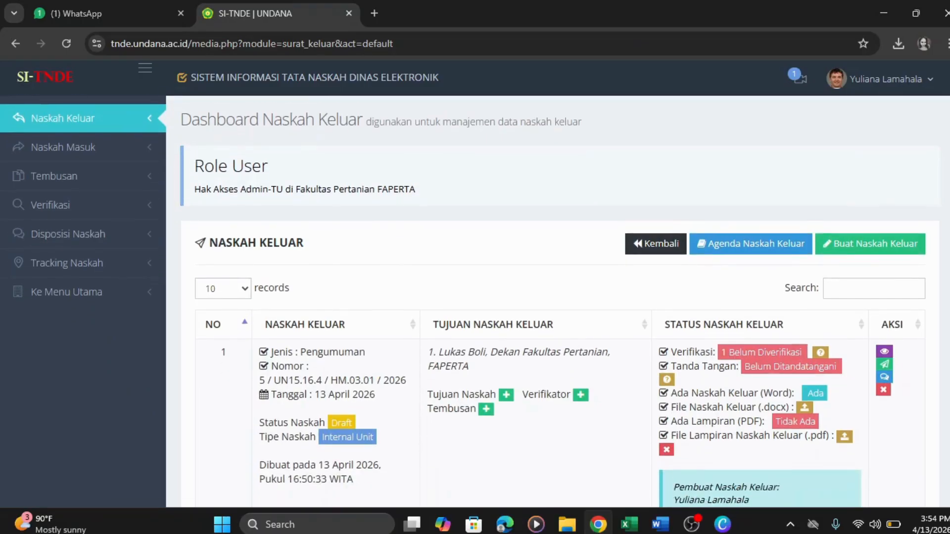
scroll(558, 301, down, 1)
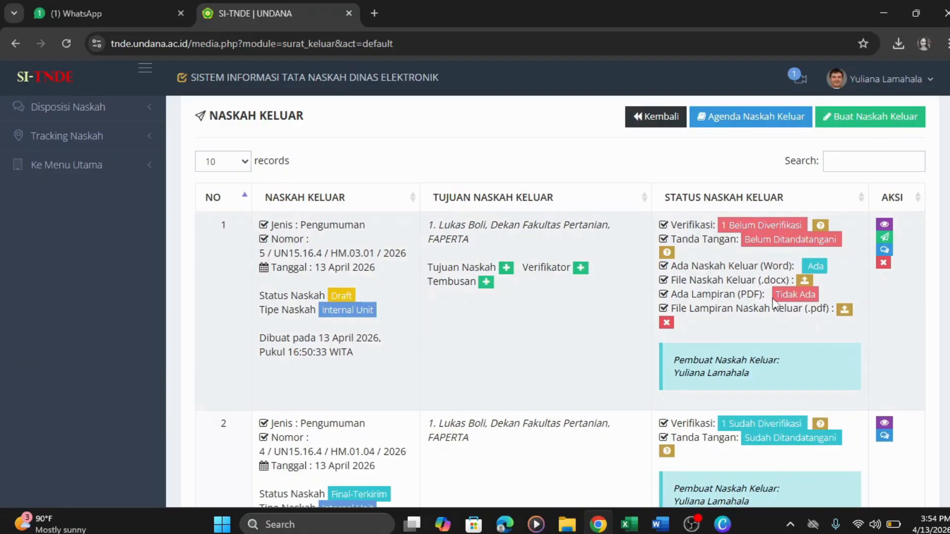
click(821, 228)
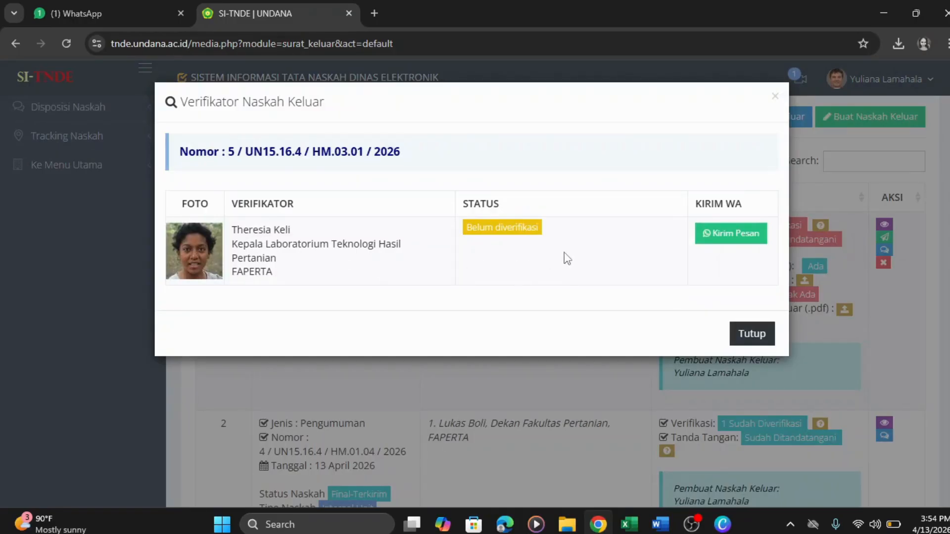
click(738, 241)
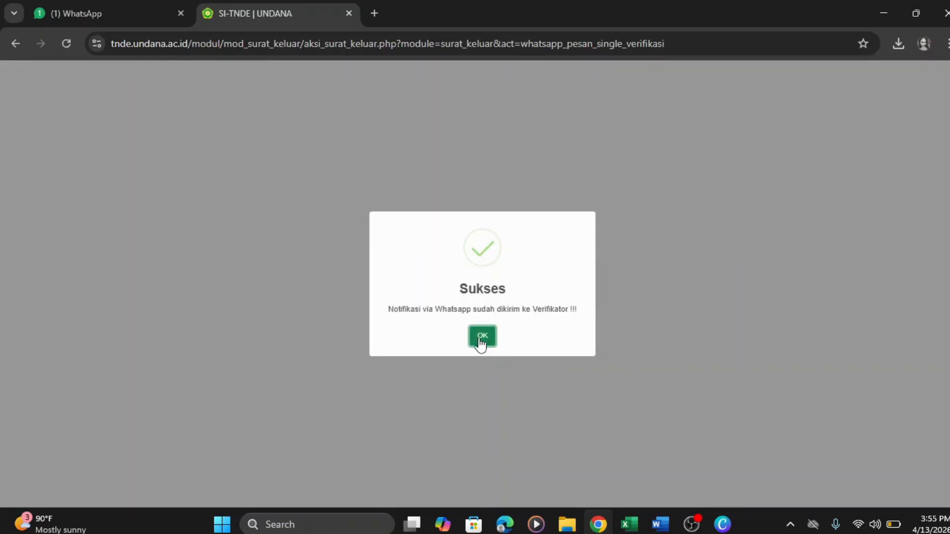
click(481, 338)
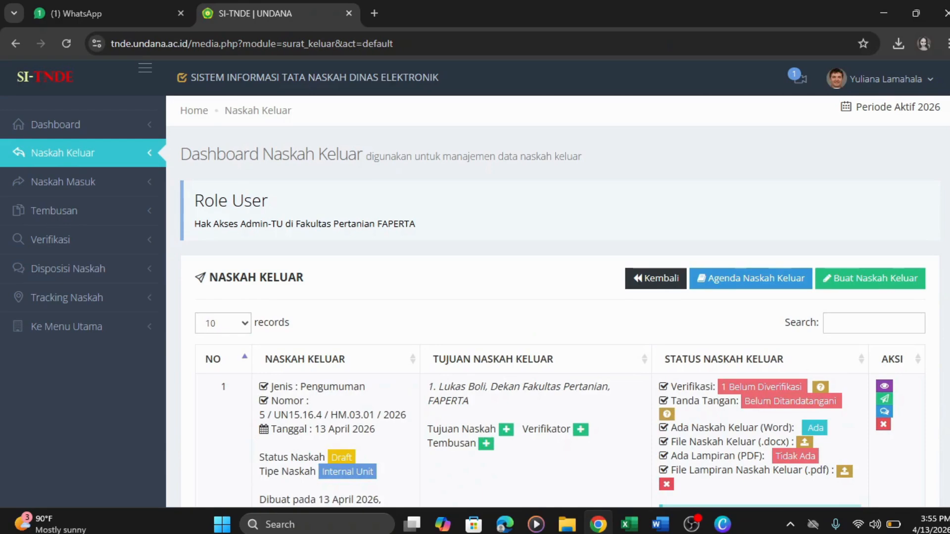
scroll(558, 300, down, 3)
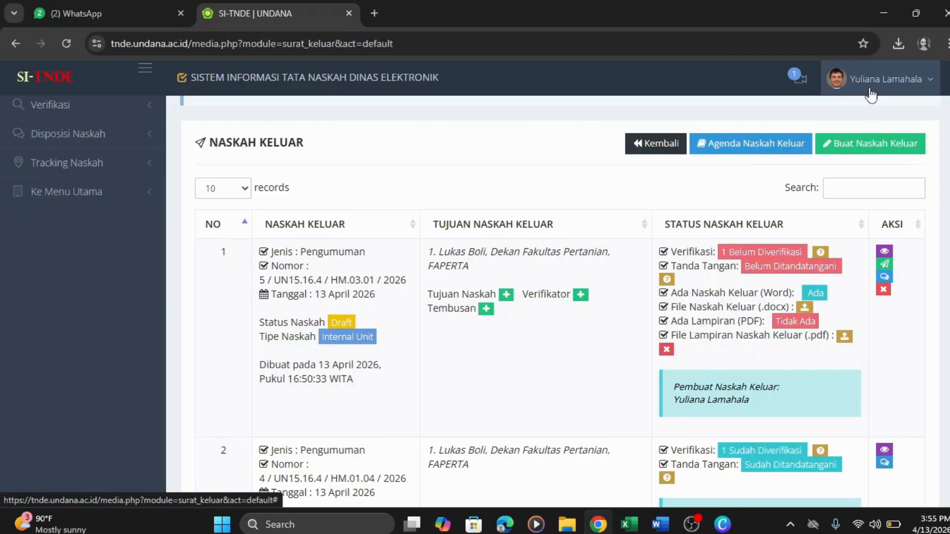
- Log out of the SI-TNDE admin account and switch to the tbl_user_unitkerja Excel workbook
click(870, 90)
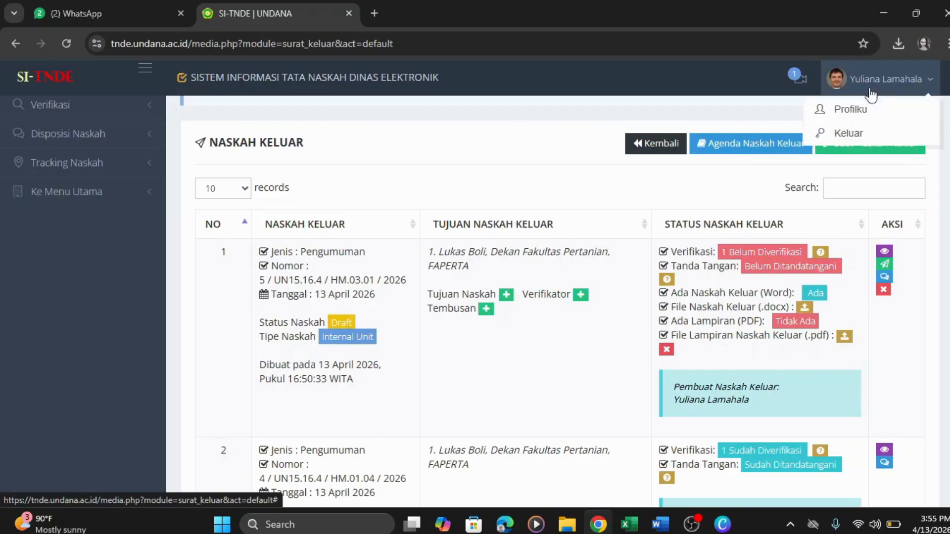
click(859, 139)
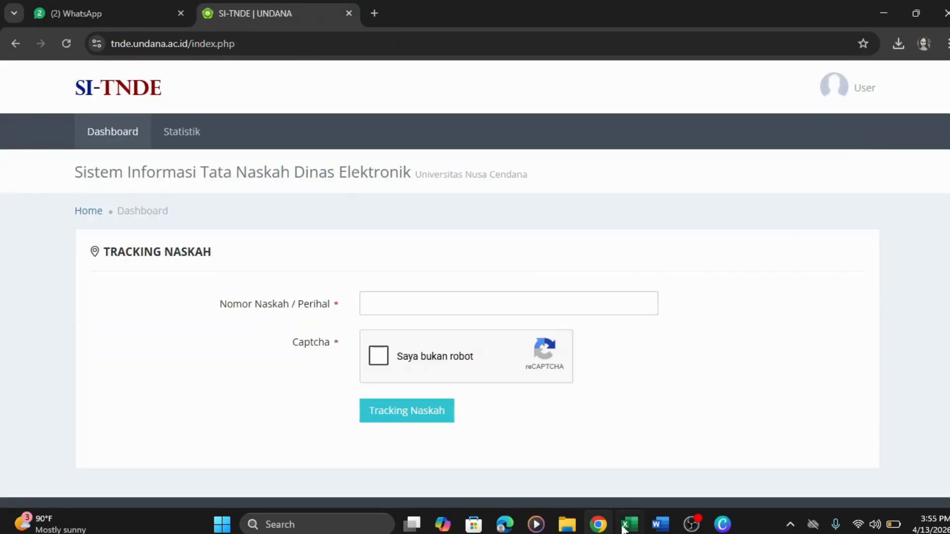
click(628, 495)
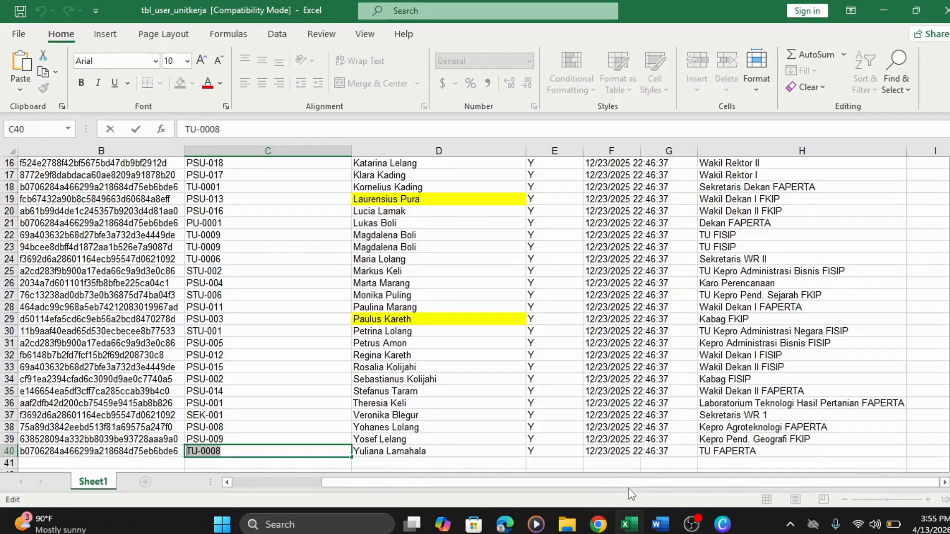
- Copy the Laboratorium Teknologi Hasil Pertanian FAPERTA account's user ID from cell C36
click(725, 403)
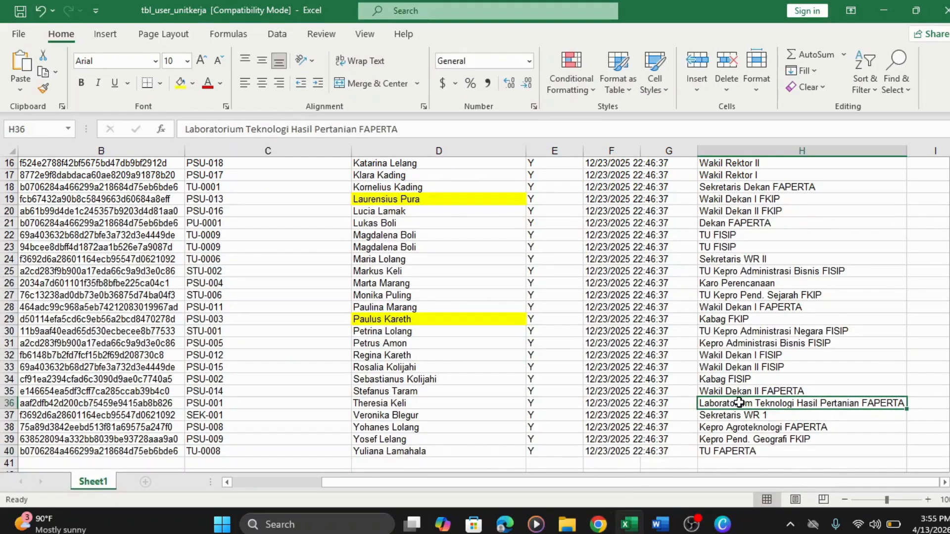
drag(738, 402, 437, 400)
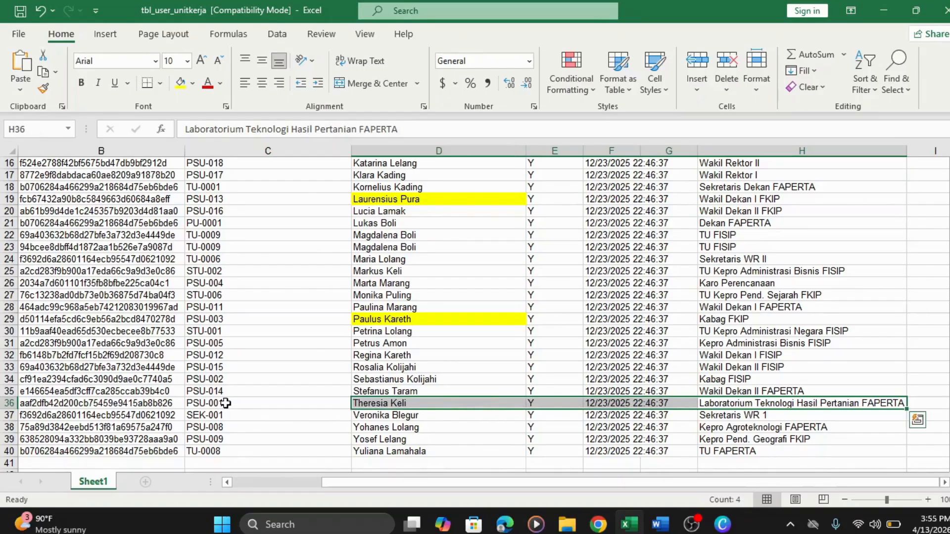
double_click(226, 403)
drag(225, 404, 186, 405)
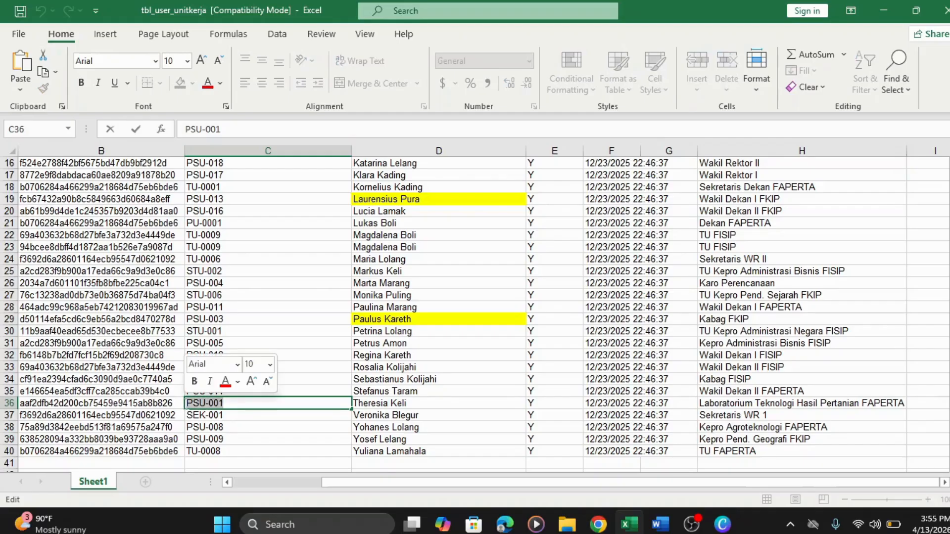
right_click(188, 403)
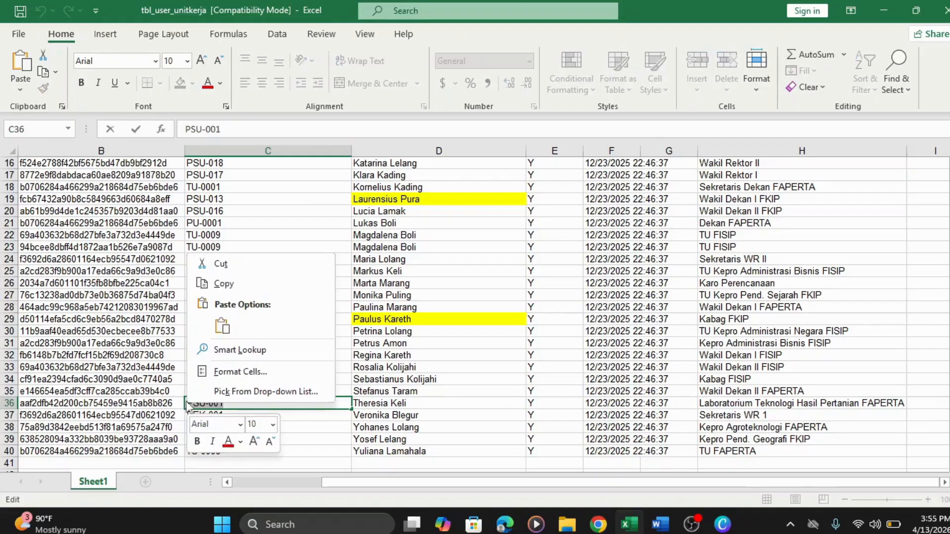
click(243, 290)
- Sign in to SI-TNDE with the laboratory head's user ID, ticking the reCAPTCHA box
click(598, 524)
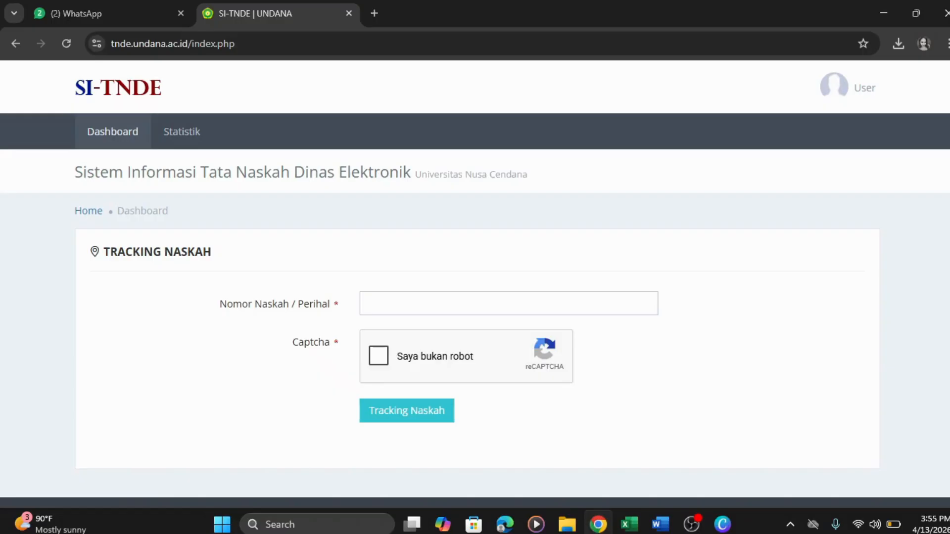
click(834, 85)
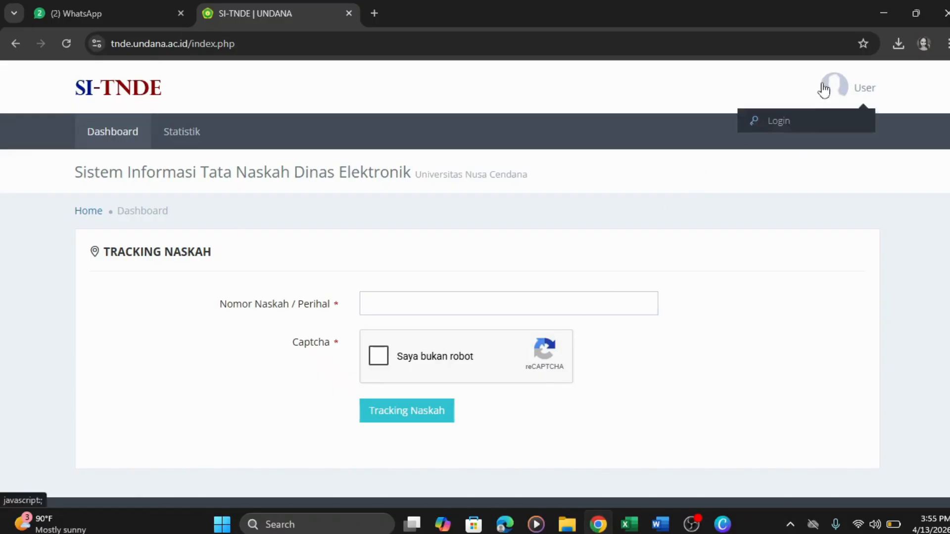
click(798, 130)
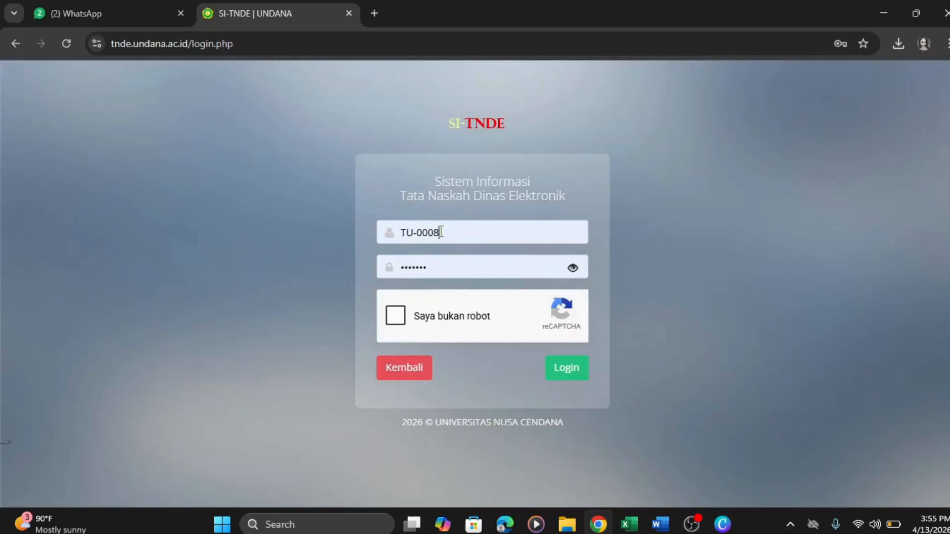
drag(441, 232, 393, 229)
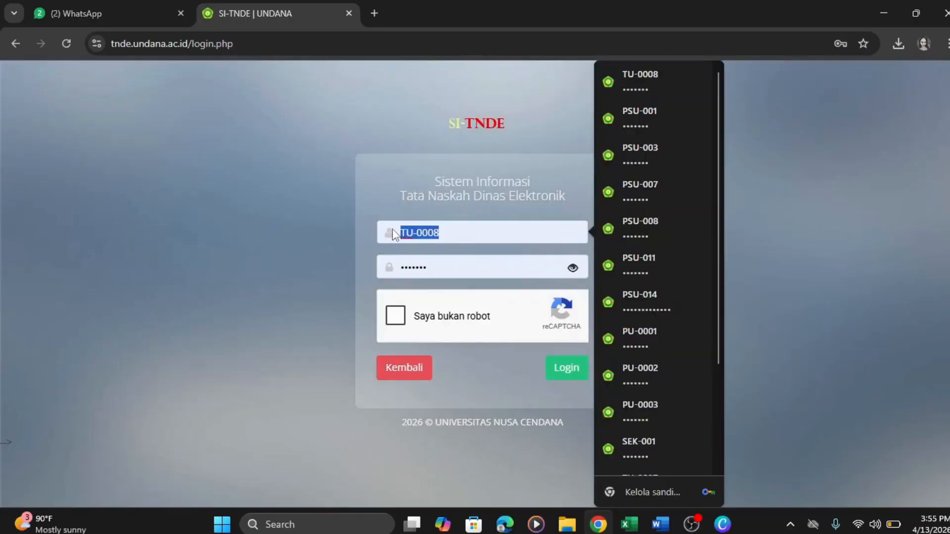
text(PSU-001)
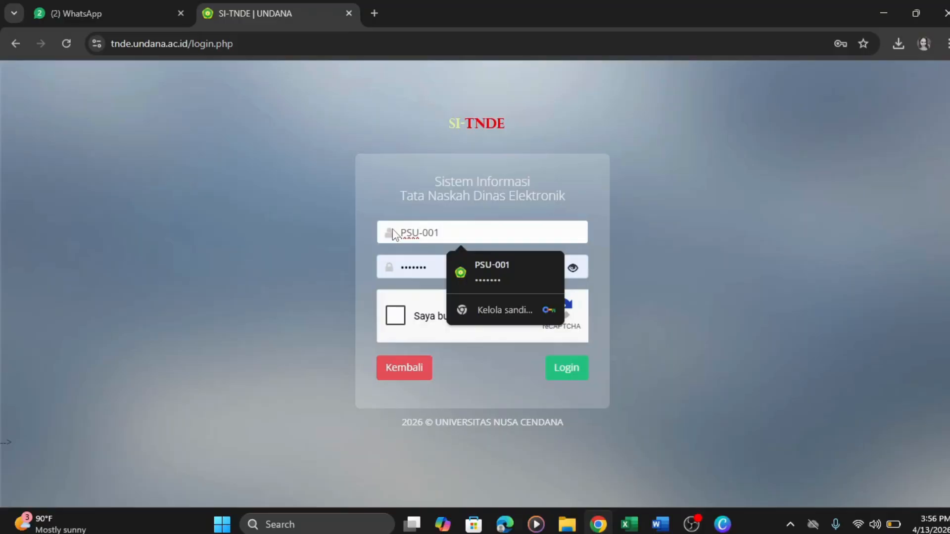
click(522, 289)
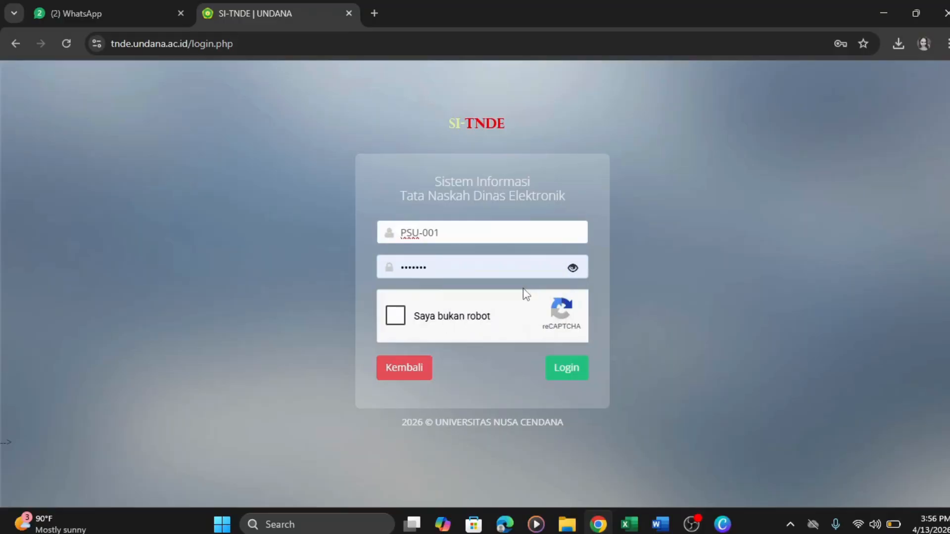
click(396, 315)
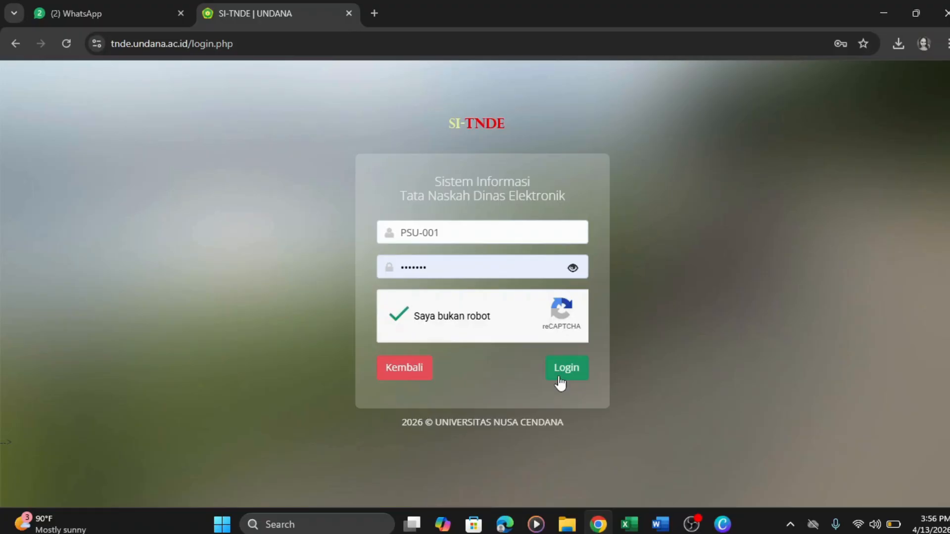
click(559, 377)
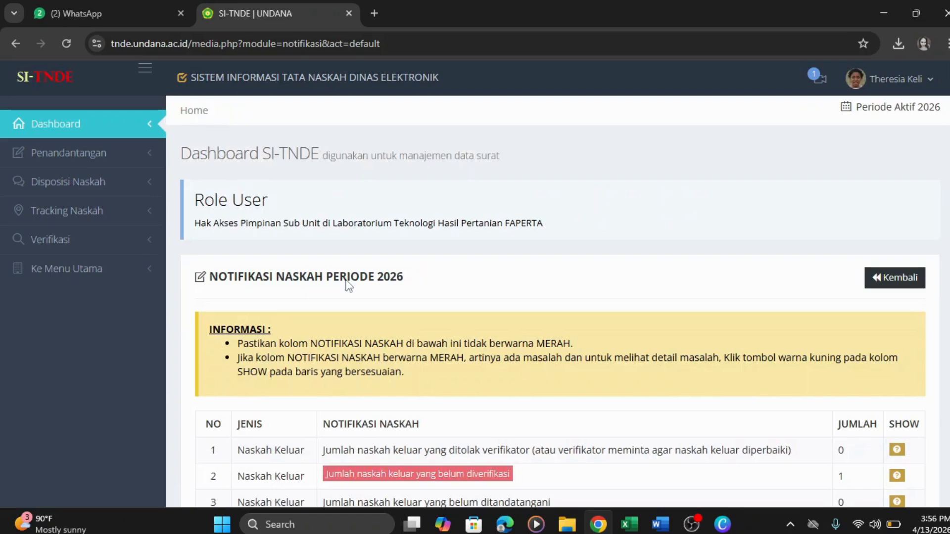
- Open the letters awaiting verification and select letter 5's document number and row 1's sender name
click(148, 242)
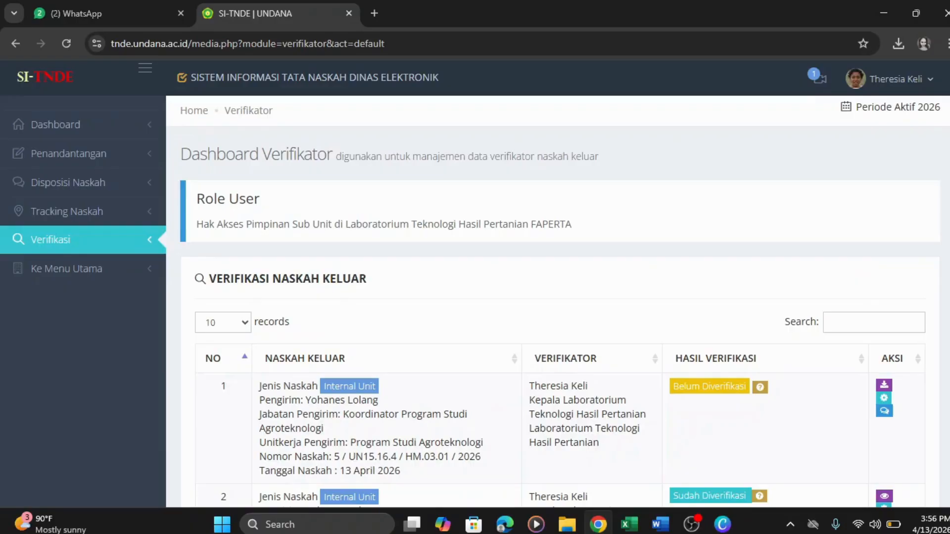
scroll(338, 458, down, 1)
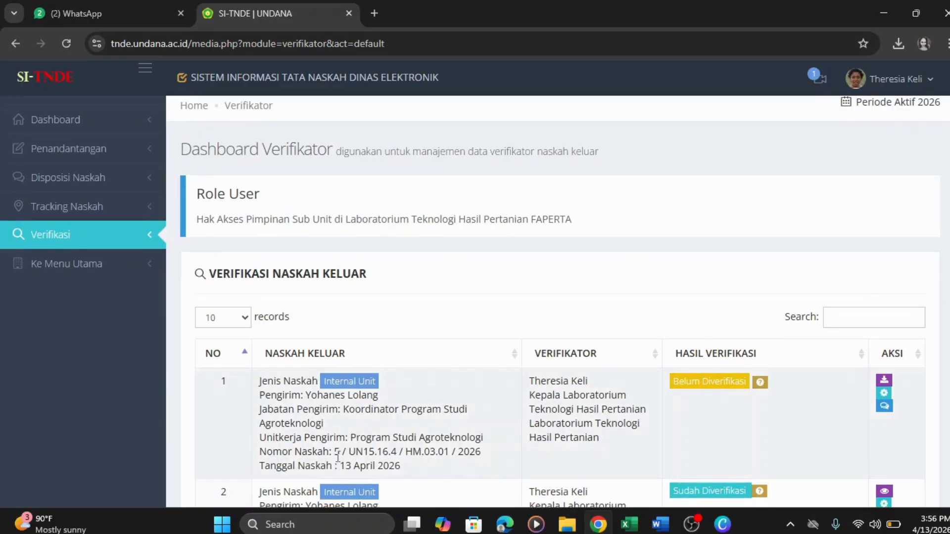
drag(335, 451, 483, 449)
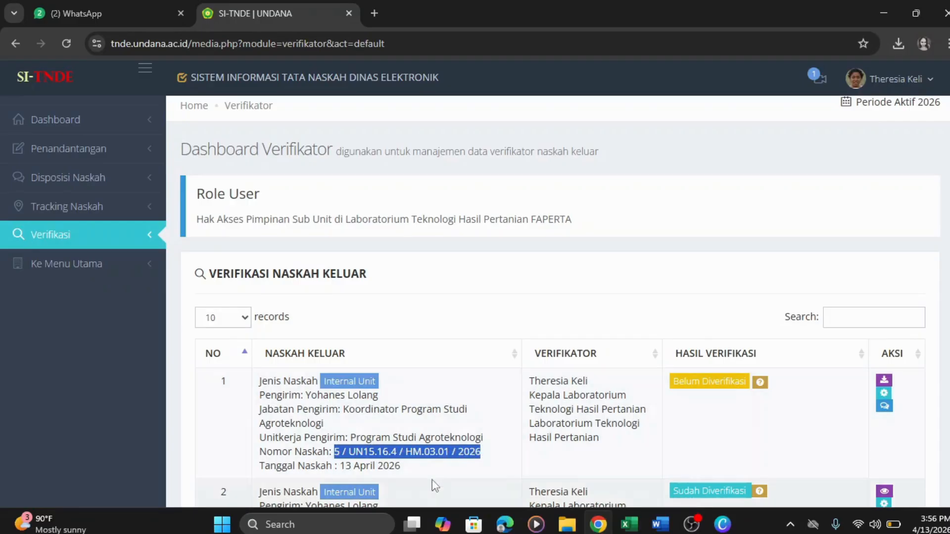
click(366, 462)
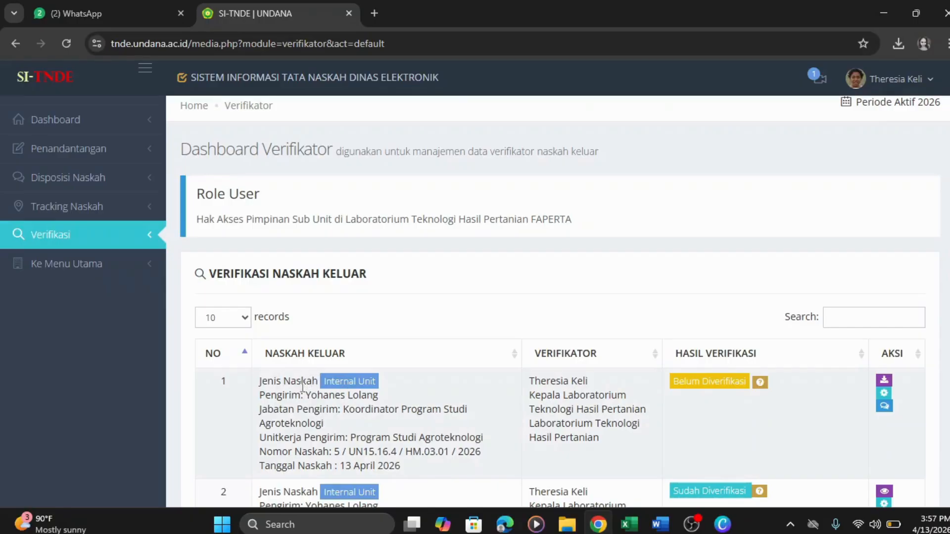
drag(308, 395, 372, 394)
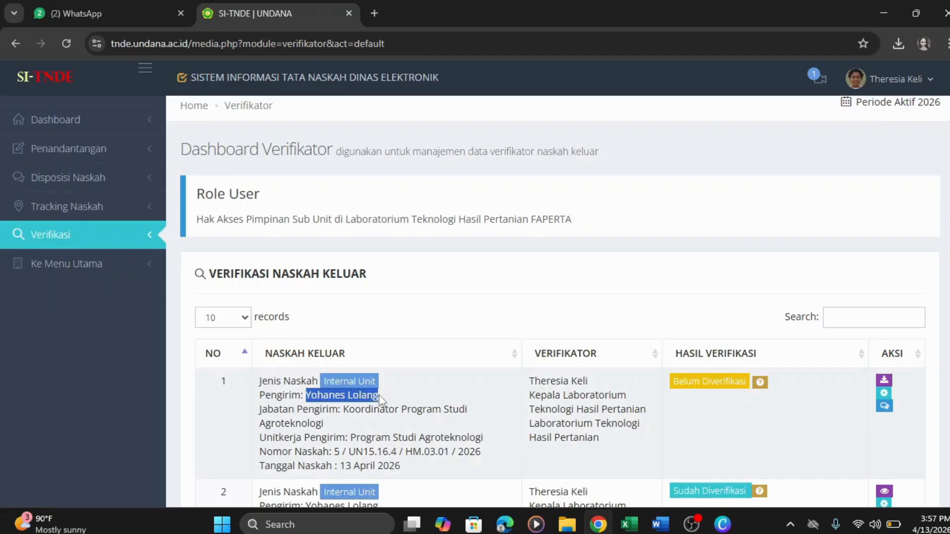
click(387, 427)
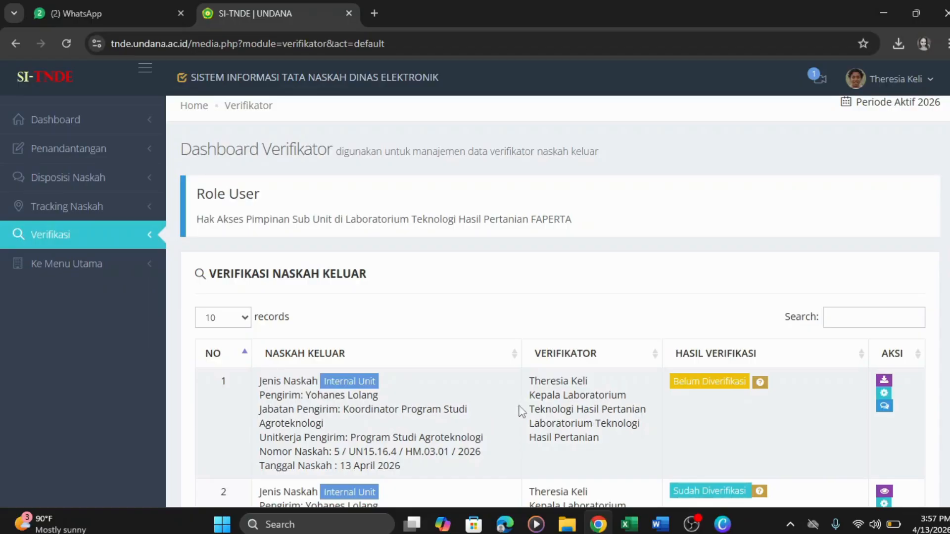
- Check letter 5's assigned verifiers, then download the row 1 letter as a .docx
click(760, 383)
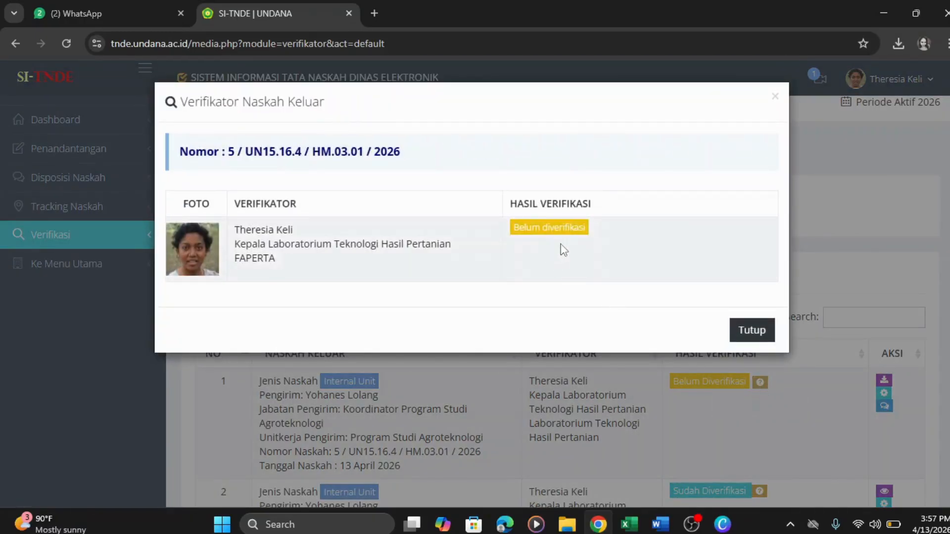
click(742, 331)
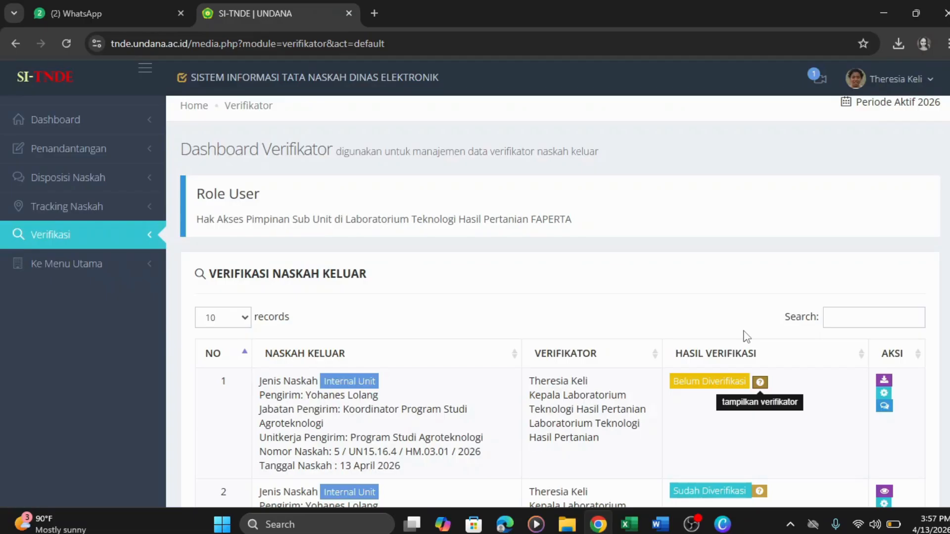
click(884, 384)
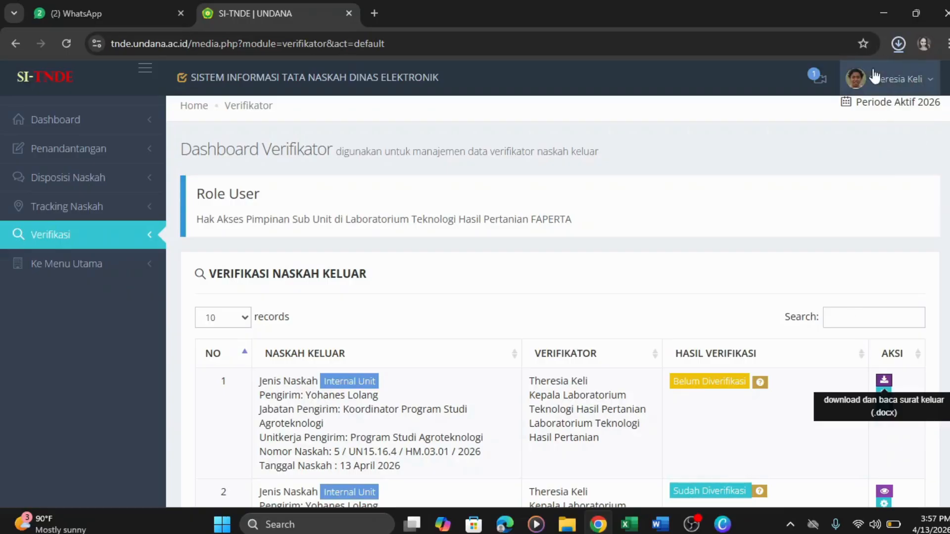
- Open the downloaded .docx in Word, read through the UTS announcement, and return to Chrome
click(897, 45)
mouse_move(896, 79)
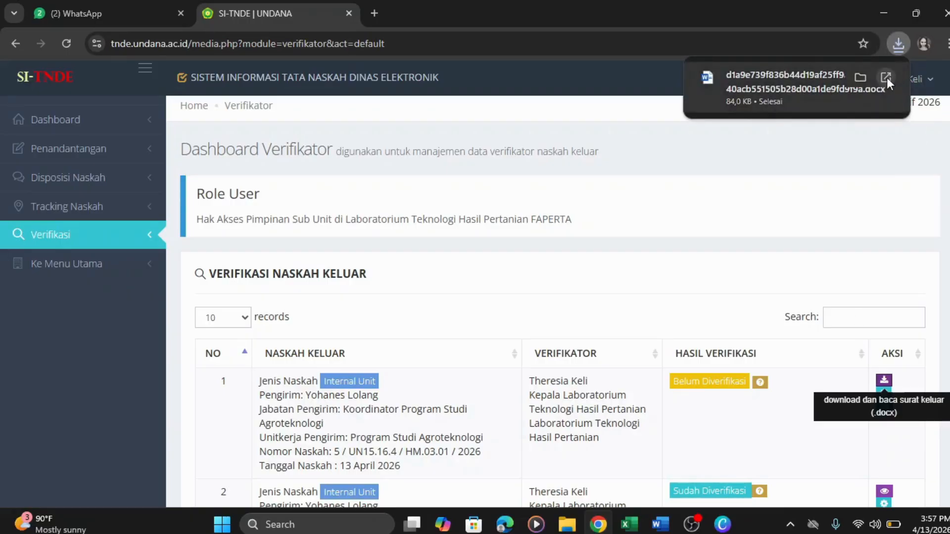
click(885, 77)
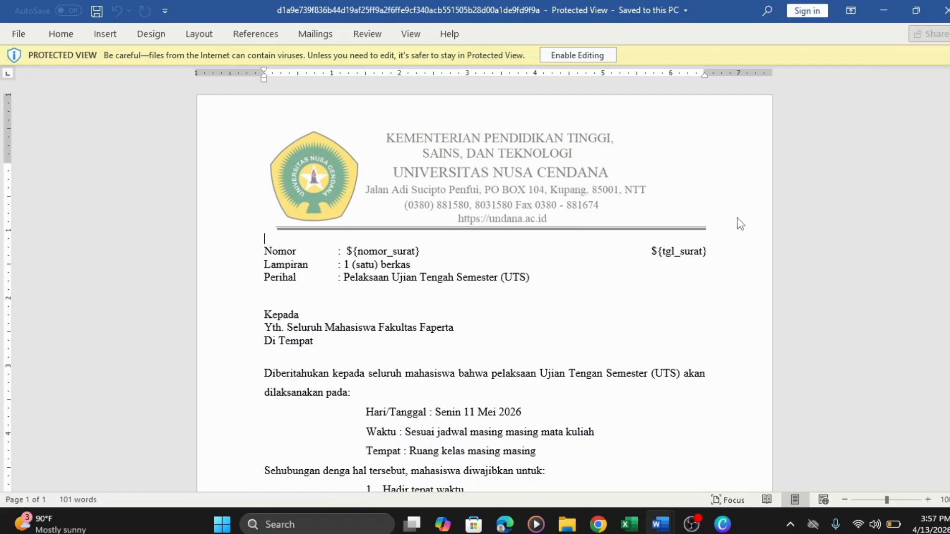
scroll(738, 224, down, 8)
scroll(739, 224, up, 8)
scroll(485, 287, down, 2)
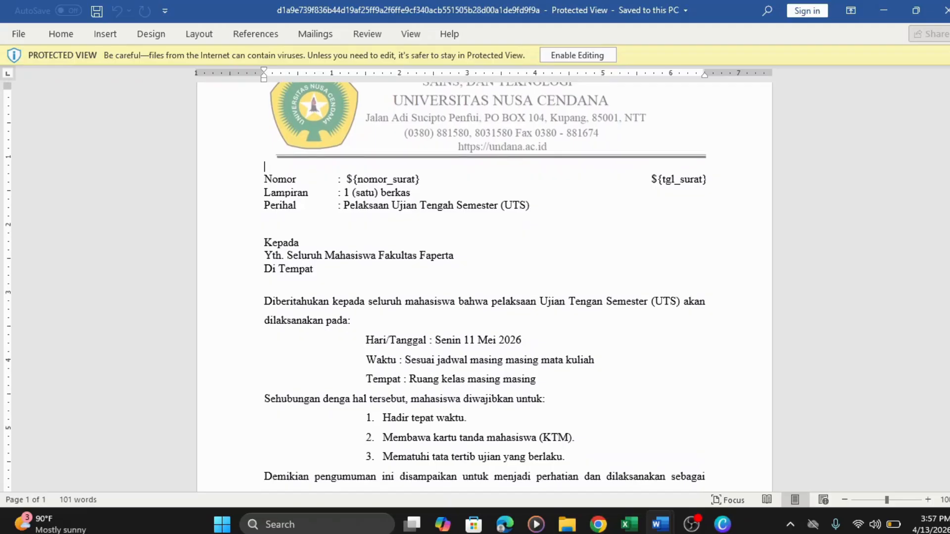
scroll(485, 287, down, 1)
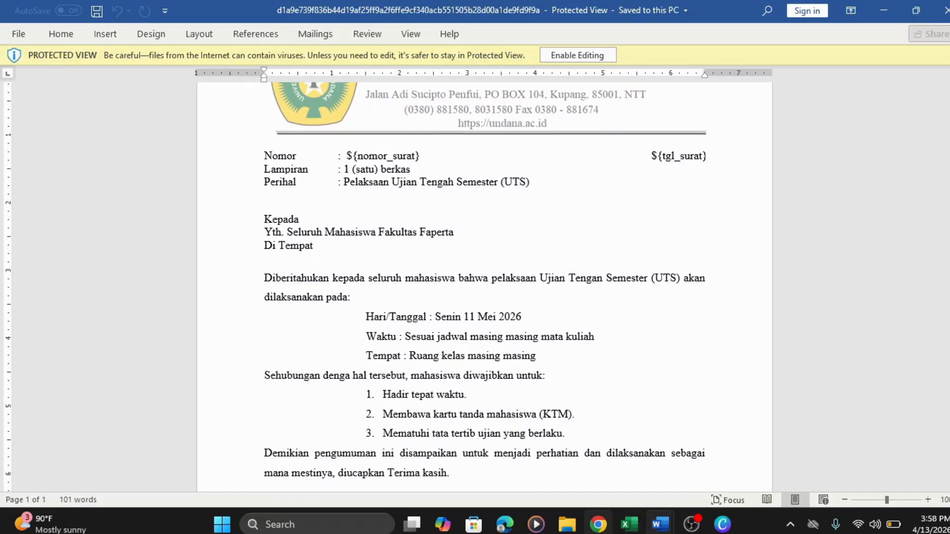
click(598, 524)
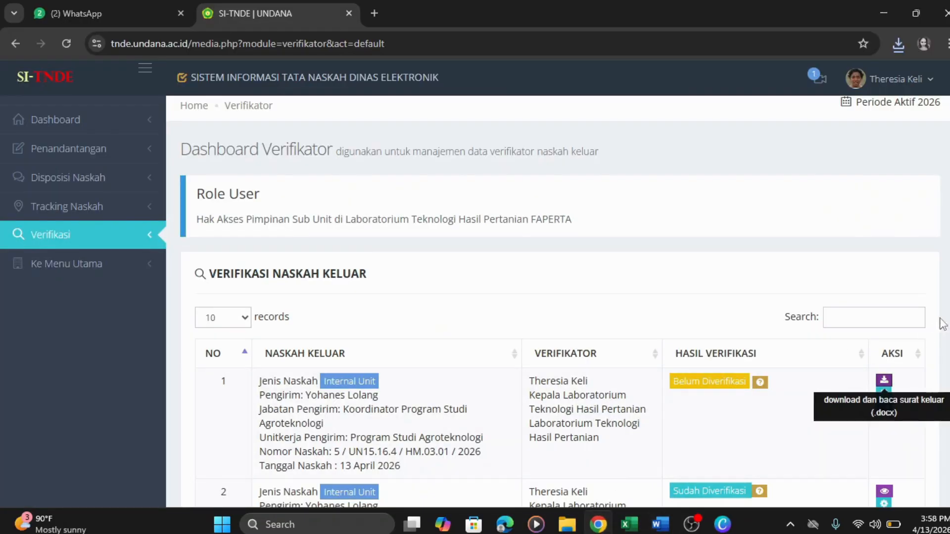
- Open the verification page for letter 5 using row 1's gear button
scroll(797, 400, down, 1)
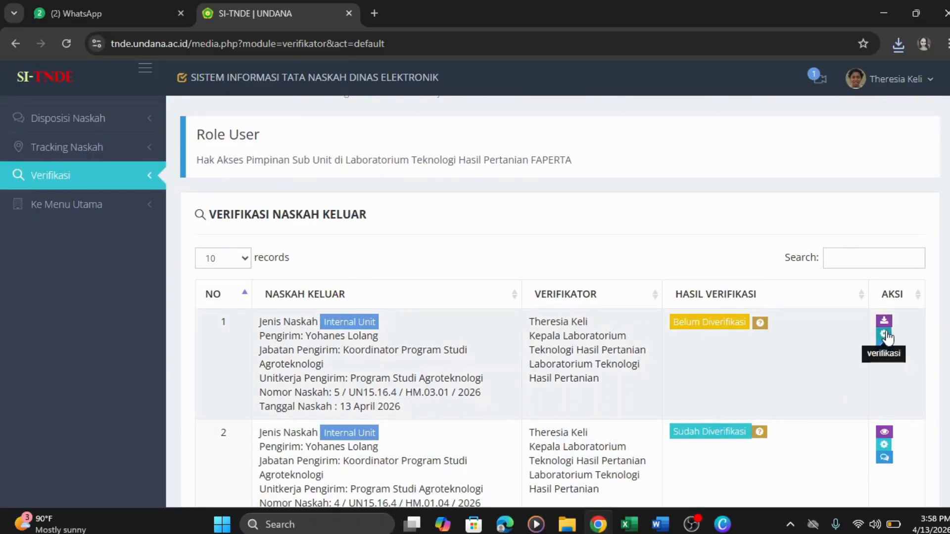
click(886, 335)
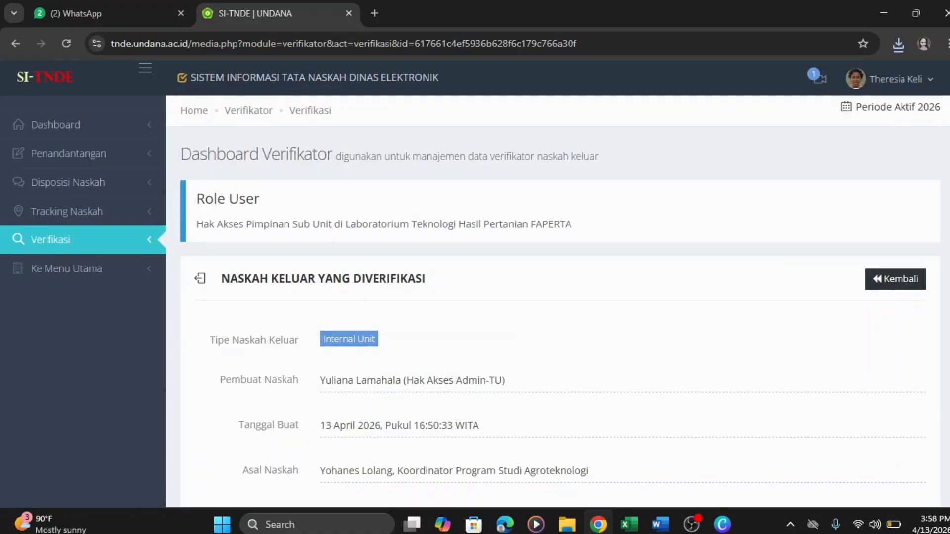
- Scroll through letter 5's details down to the Periksa Naskah Keluar review panel
scroll(558, 302, down, 4)
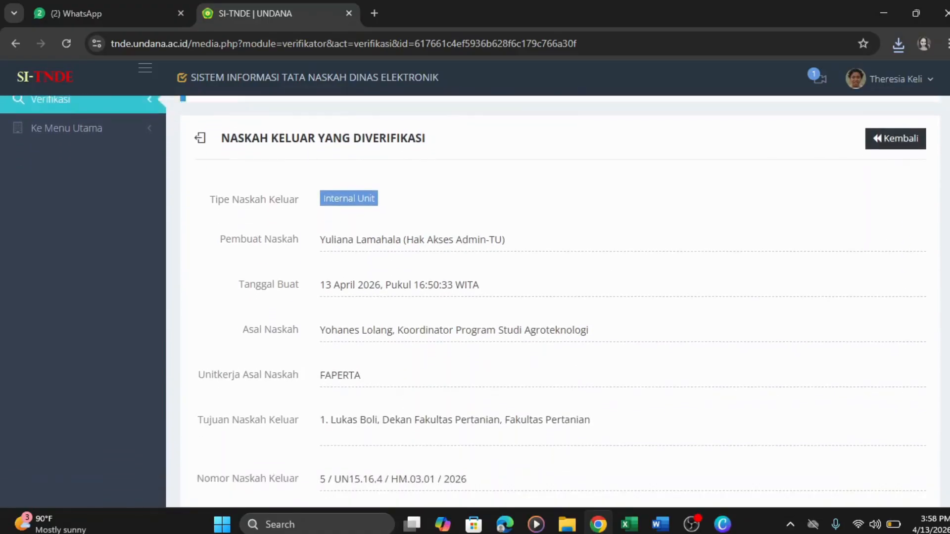
scroll(559, 302, down, 4)
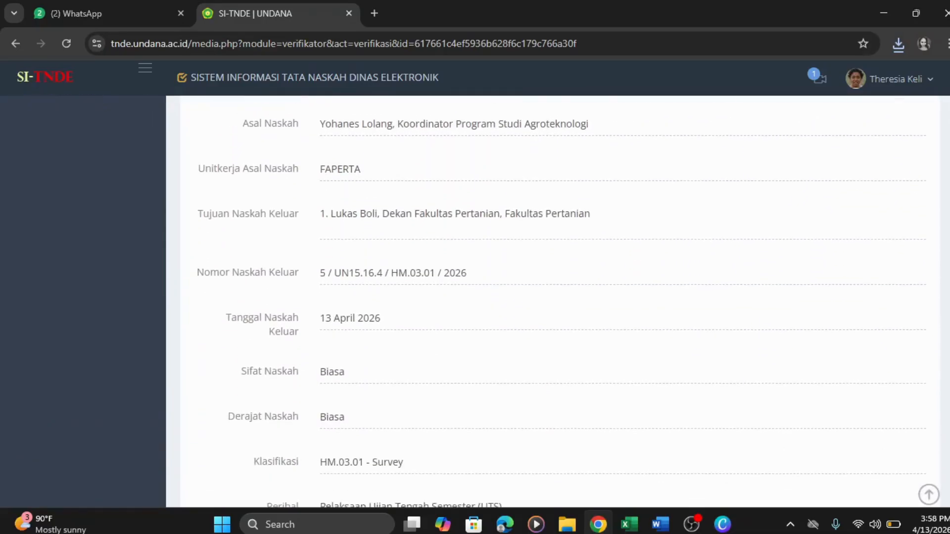
scroll(558, 302, down, 3)
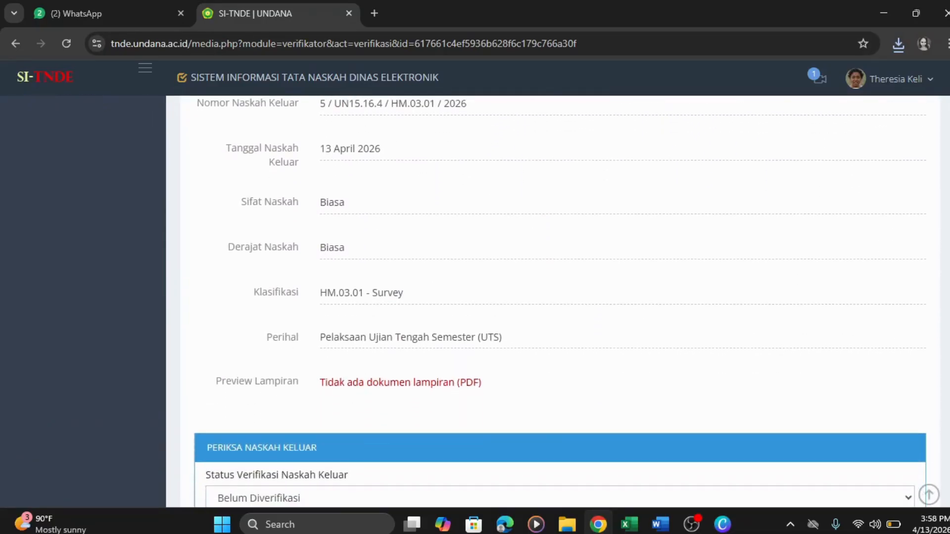
scroll(559, 302, down, 2)
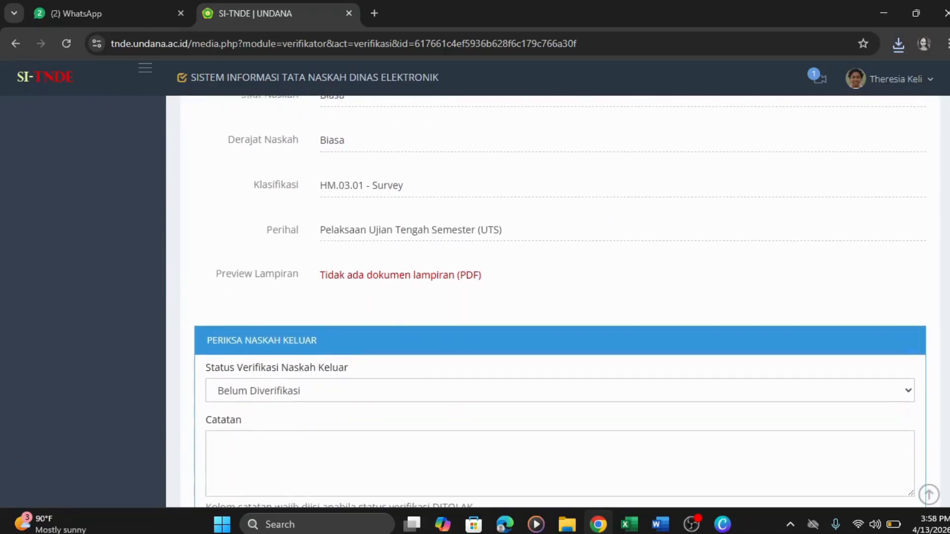
scroll(558, 302, down, 1)
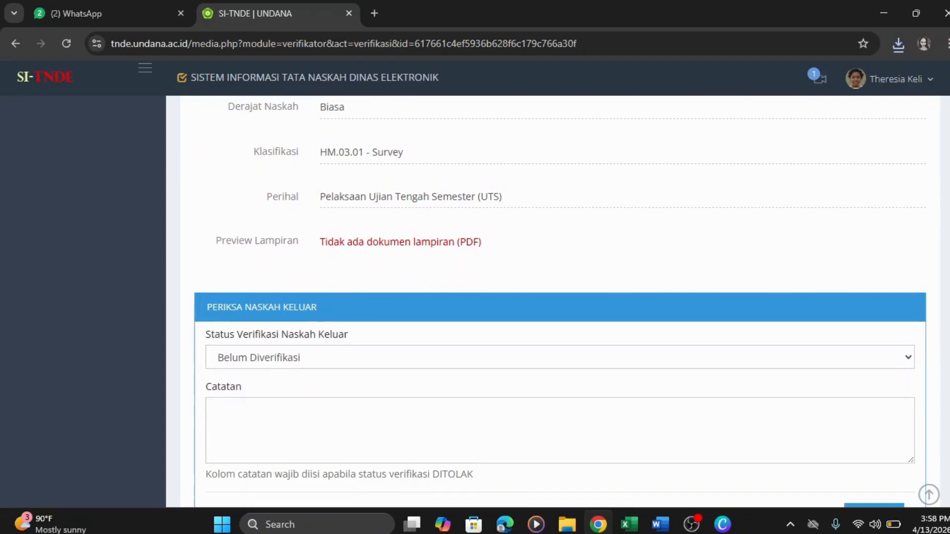
- Set Status Verifikasi to Setuju, after briefly trying Ditolak, and save with Verifikasi
click(903, 352)
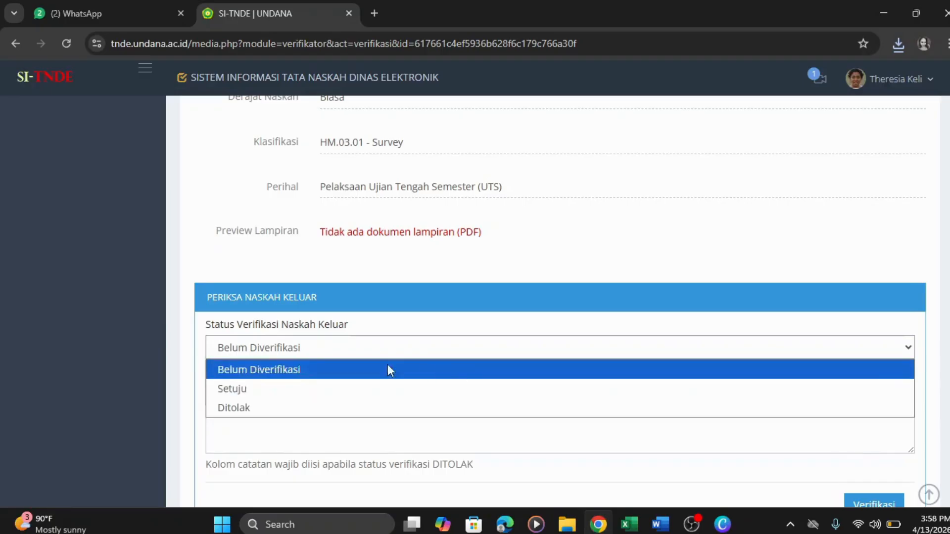
click(263, 394)
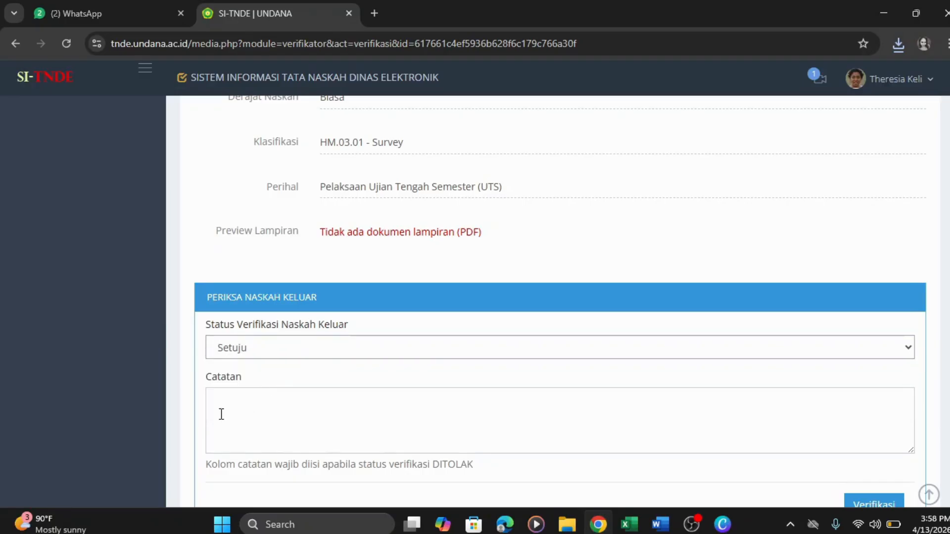
click(405, 348)
click(317, 415)
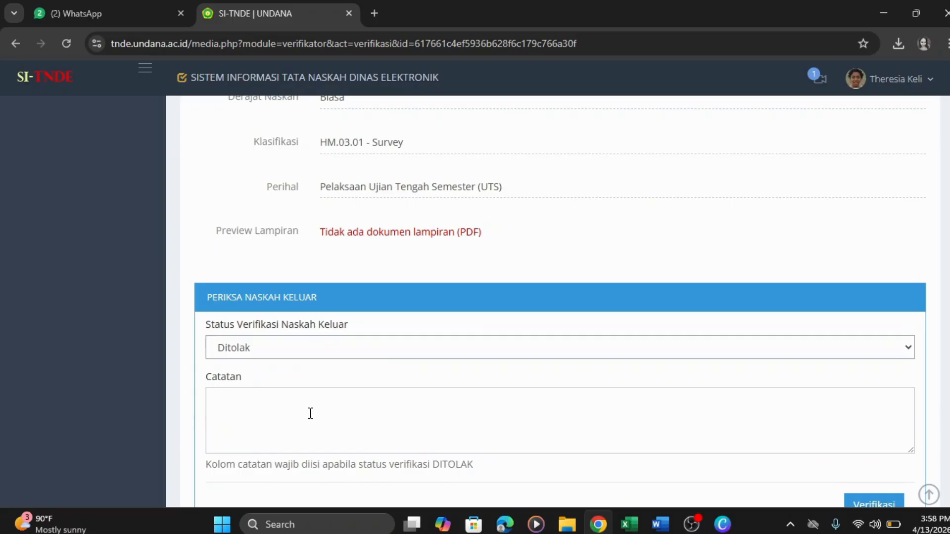
click(517, 354)
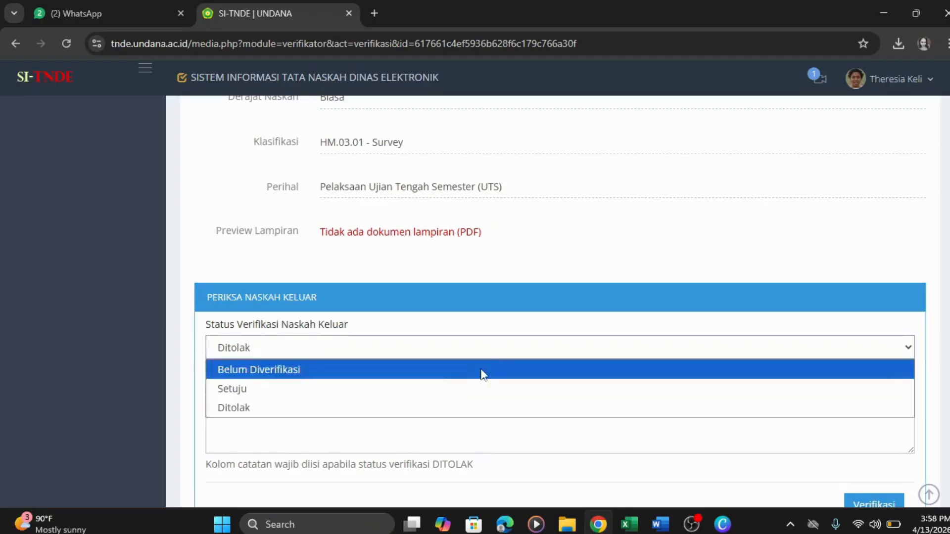
click(253, 388)
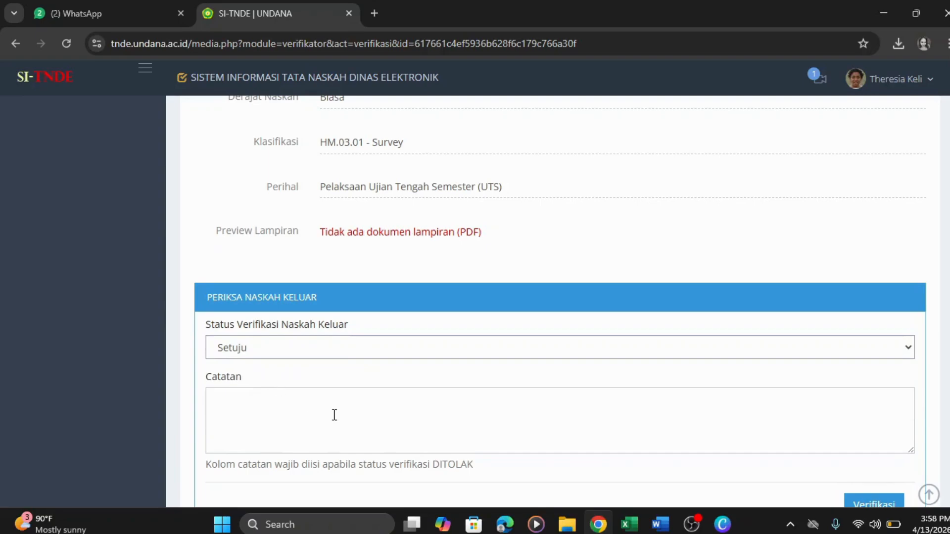
scroll(879, 447, down, 2)
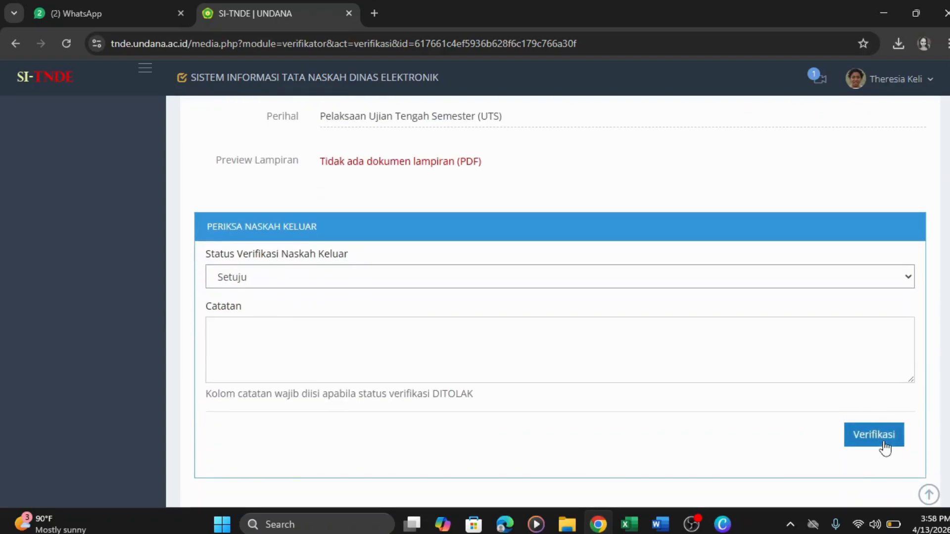
click(886, 447)
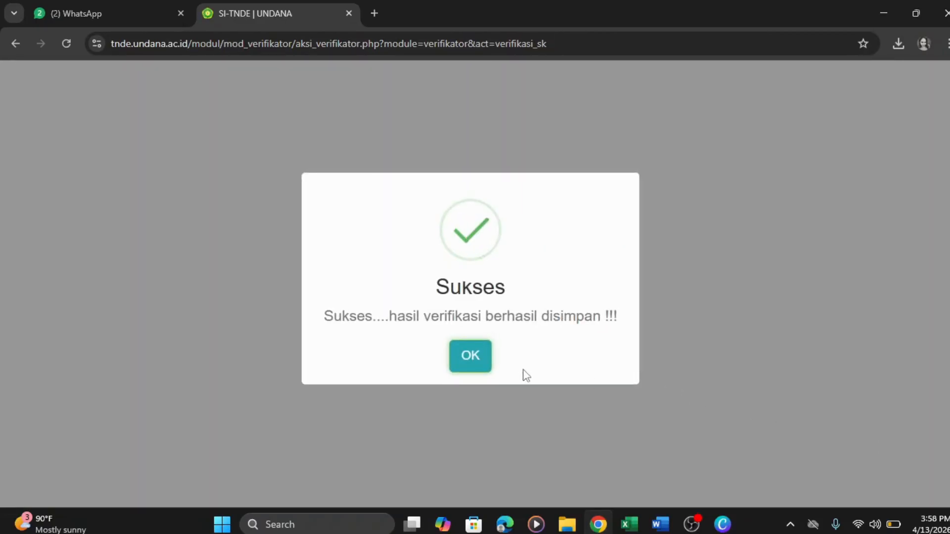
- Acknowledge the Sukses alert and go back to the Verifikator list via Kembali
click(469, 366)
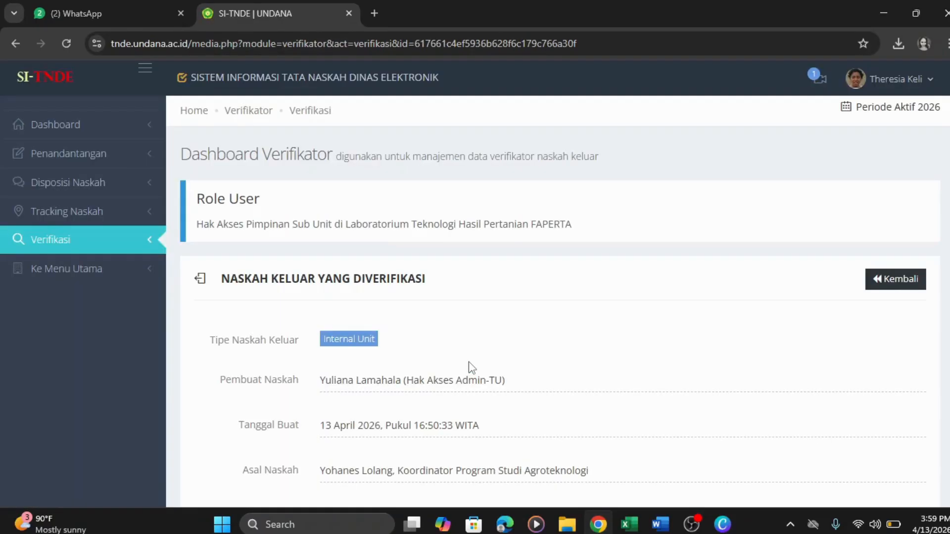
click(912, 282)
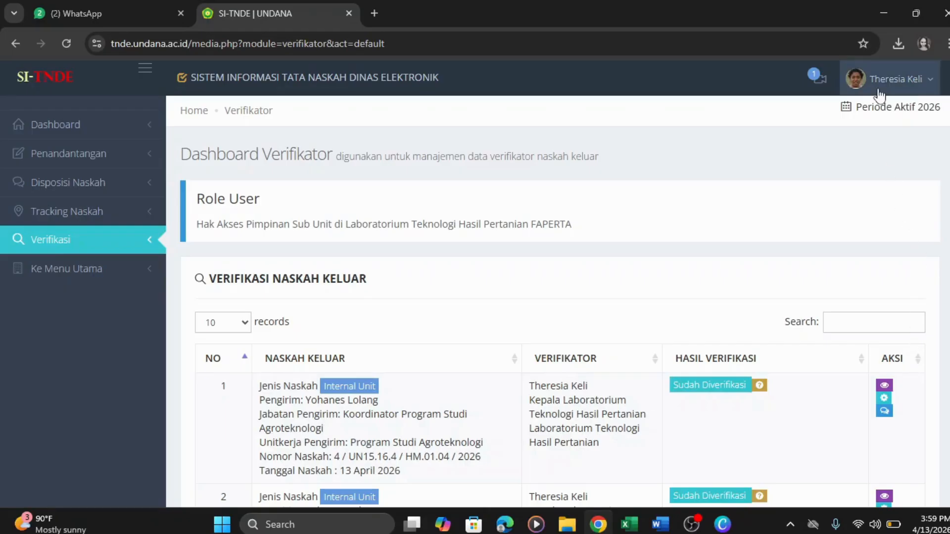
- Log out of SI-TNDE via Keluar and switch to the Excel user table
click(875, 90)
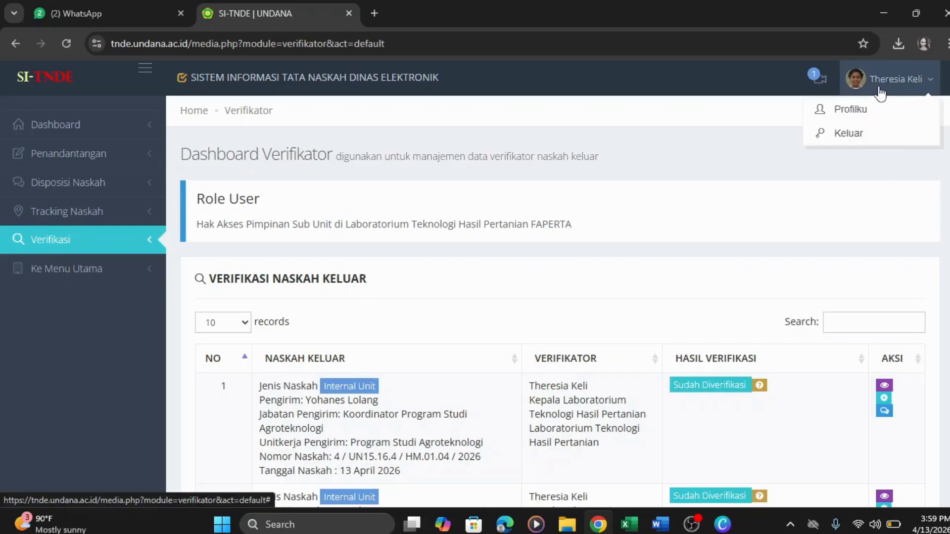
click(859, 135)
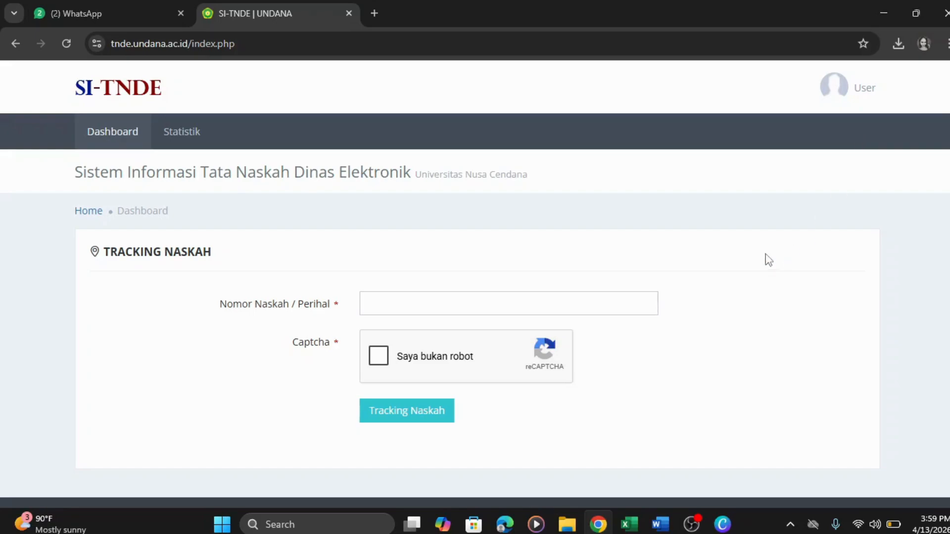
scroll(476, 296, down, 1)
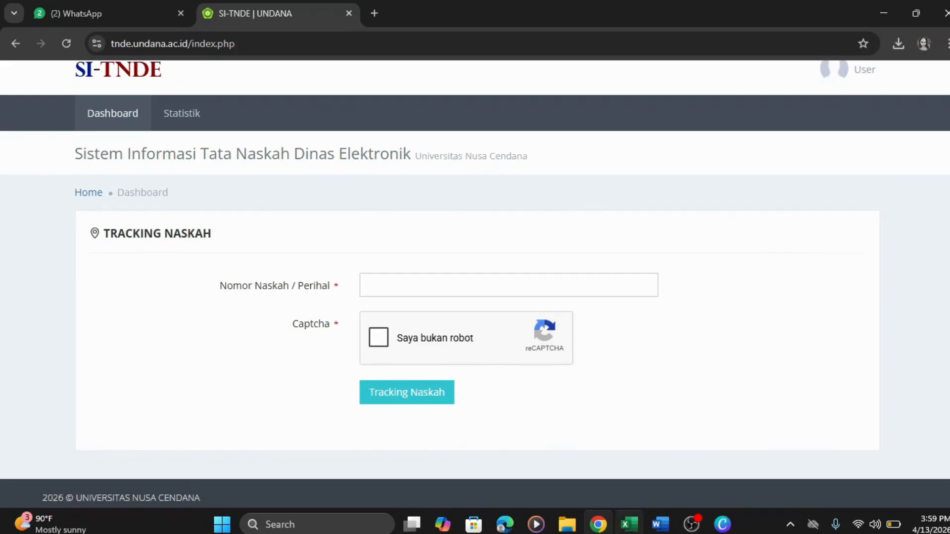
click(627, 525)
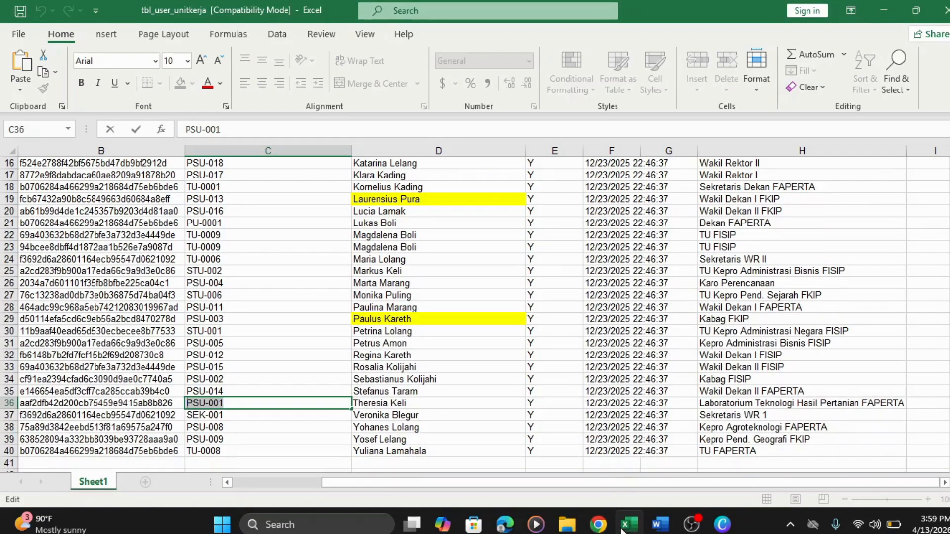
- Copy the Admin-TU username from cell C40 and bring the SI-TNDE page back up
click(639, 451)
click(324, 451)
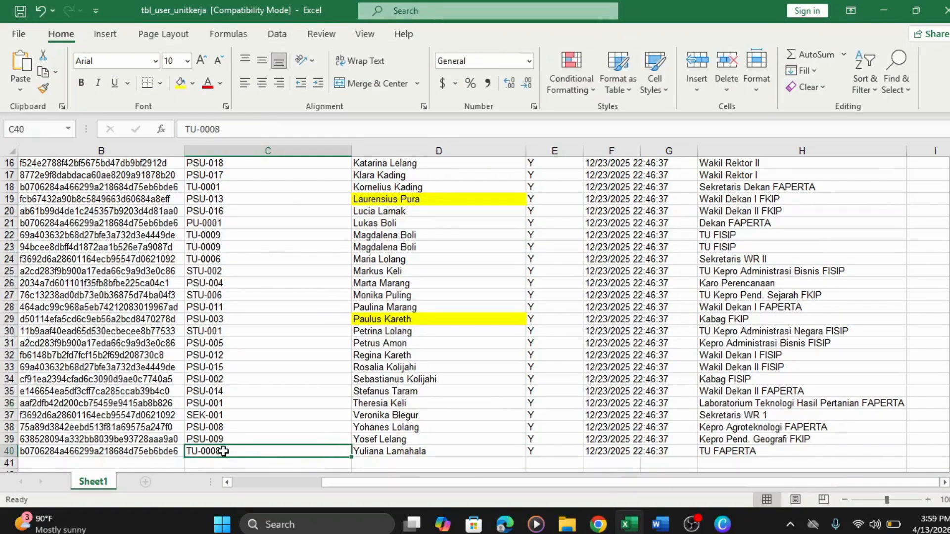
double_click(224, 451)
drag(224, 452, 188, 452)
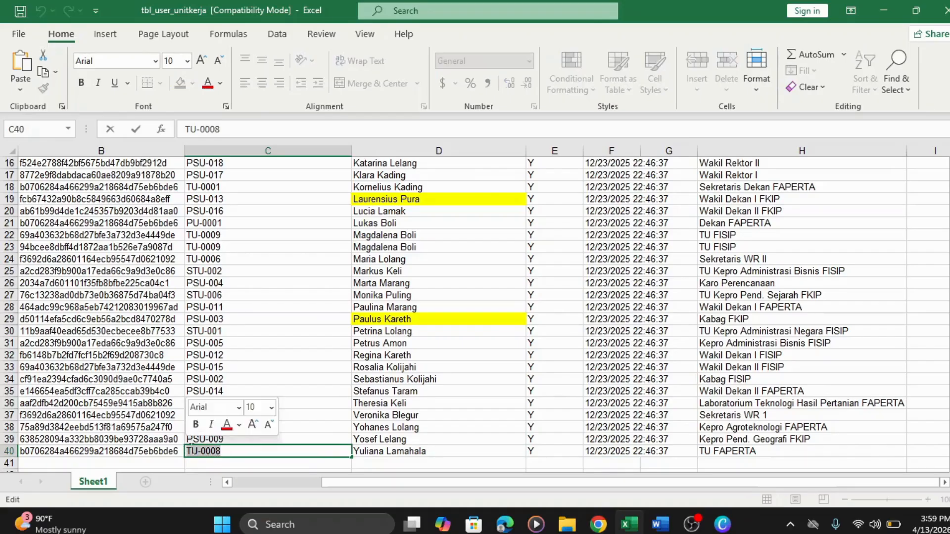
right_click(191, 451)
click(253, 330)
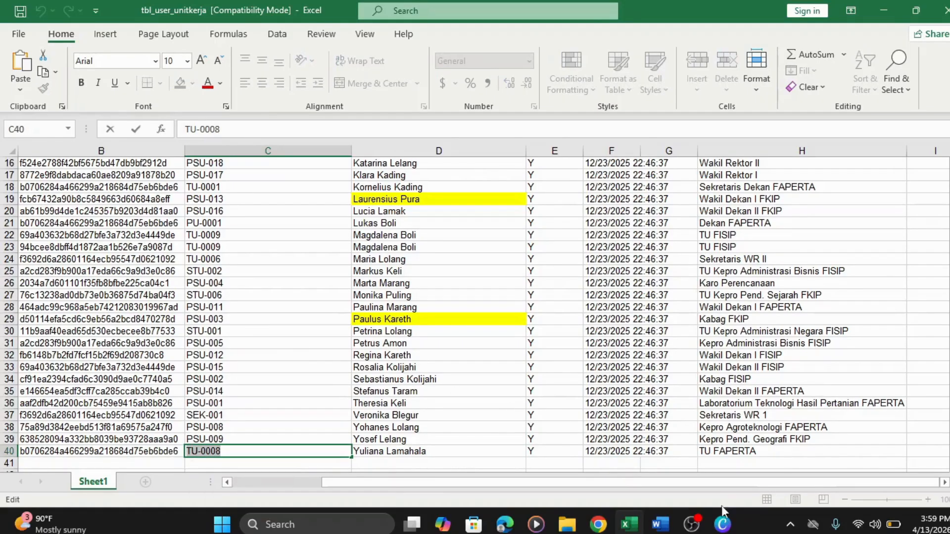
click(598, 524)
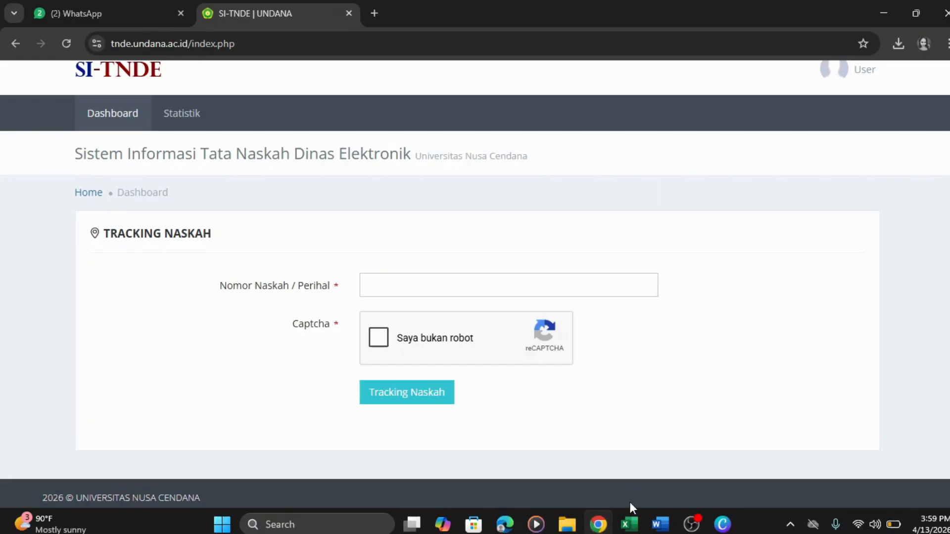
click(828, 80)
- Open the login page and fill in the copied Admin-TU username and saved password
click(810, 102)
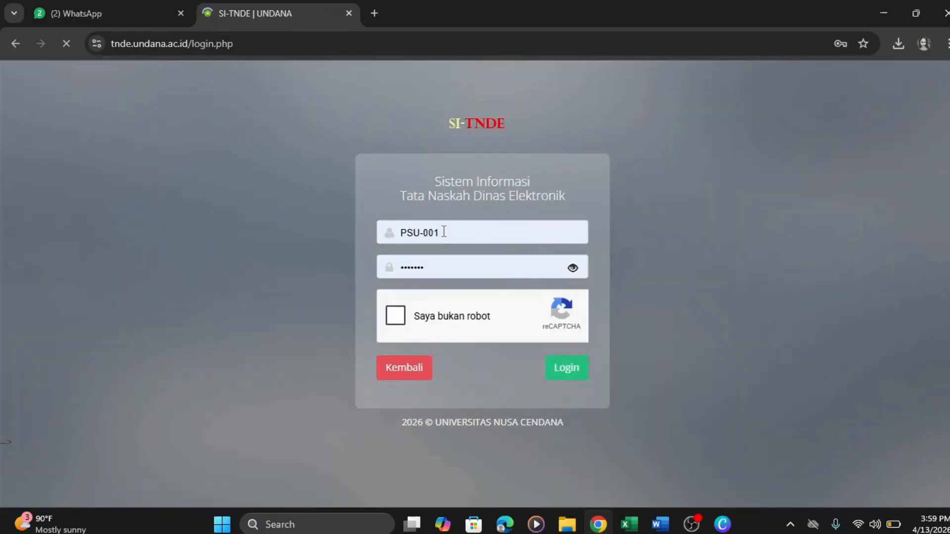
click(444, 232)
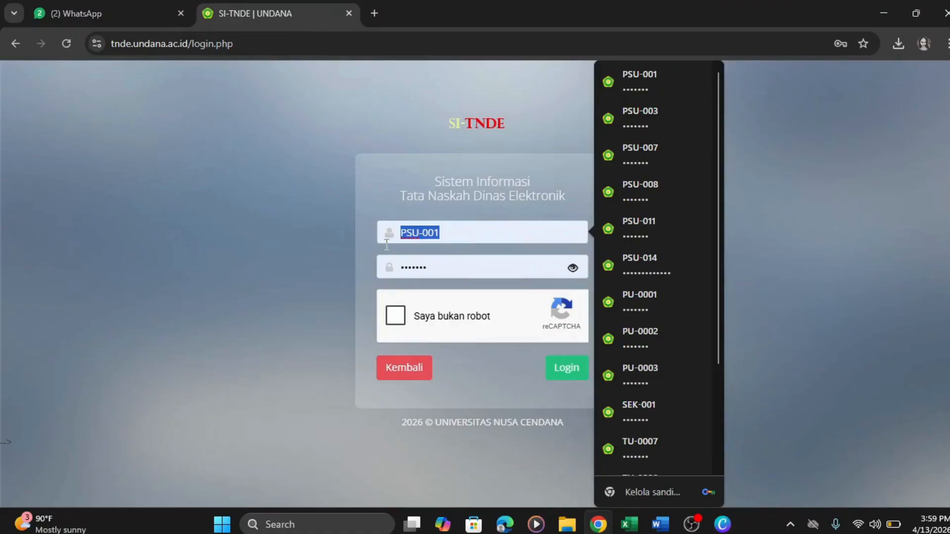
key(ctrl+v)
click(498, 268)
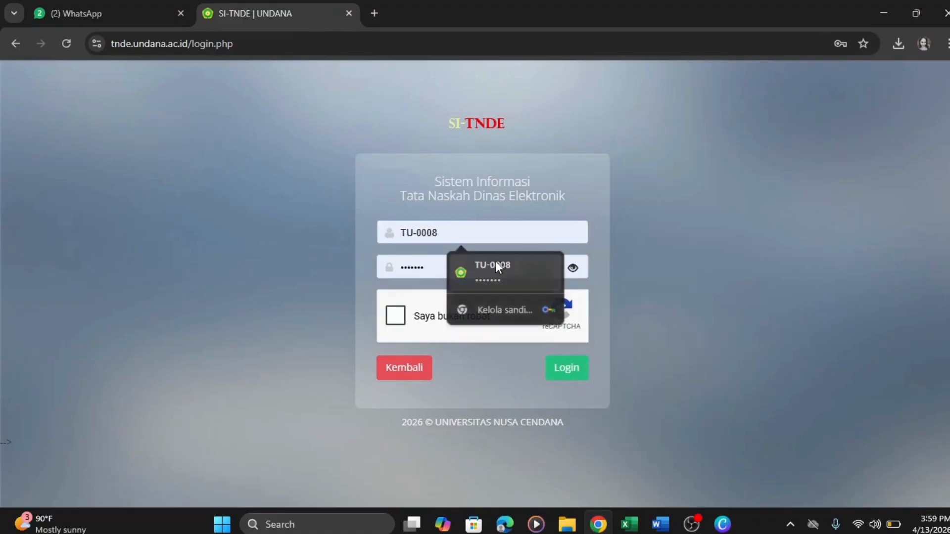
- Solve the reCAPTCHA zebra-crossing challenge and sign in
click(398, 317)
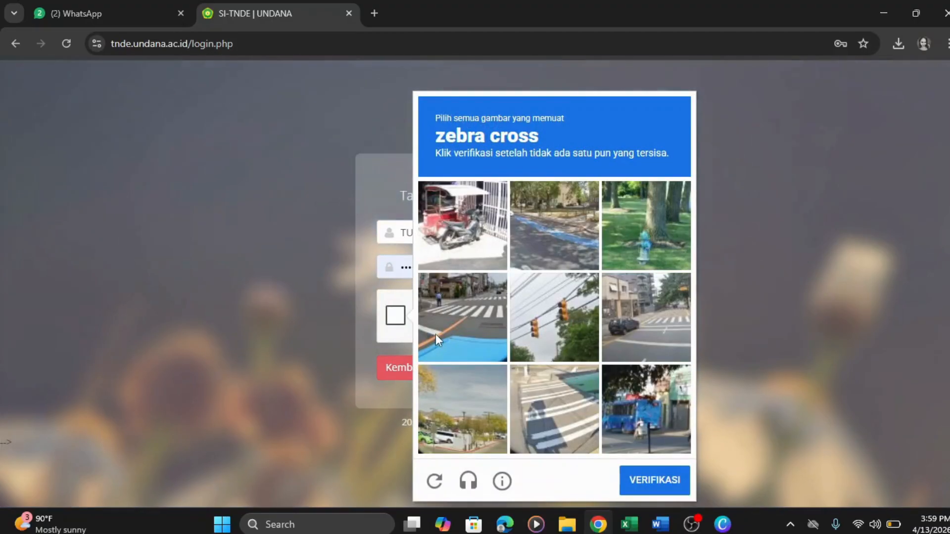
click(435, 334)
click(640, 340)
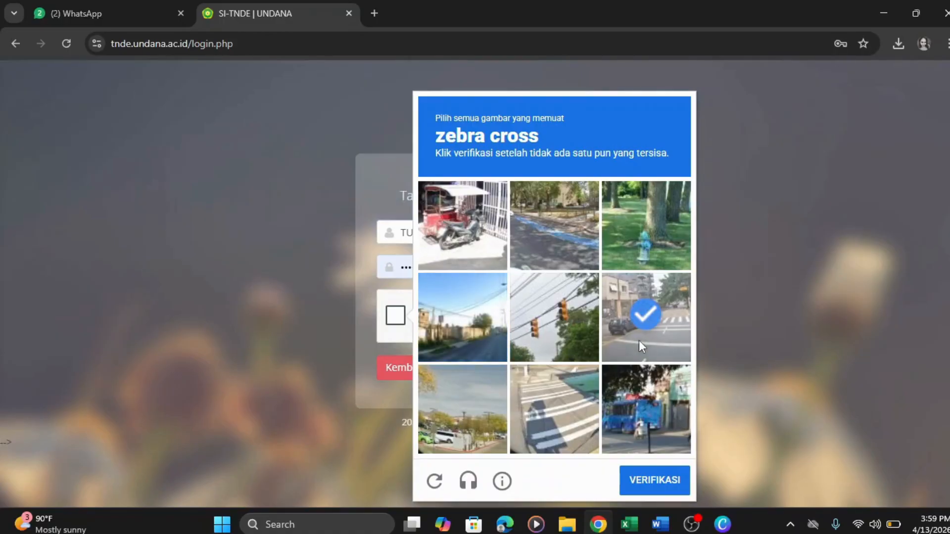
click(568, 418)
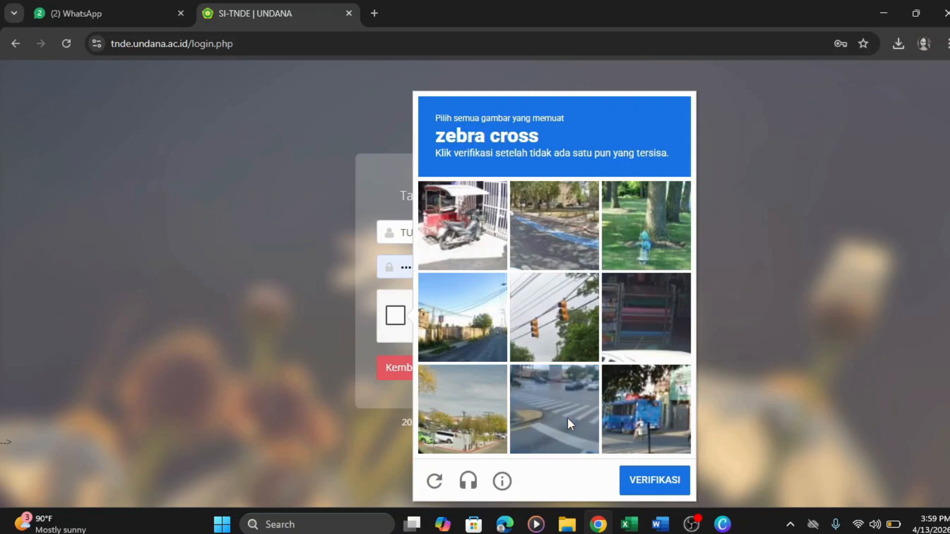
click(569, 432)
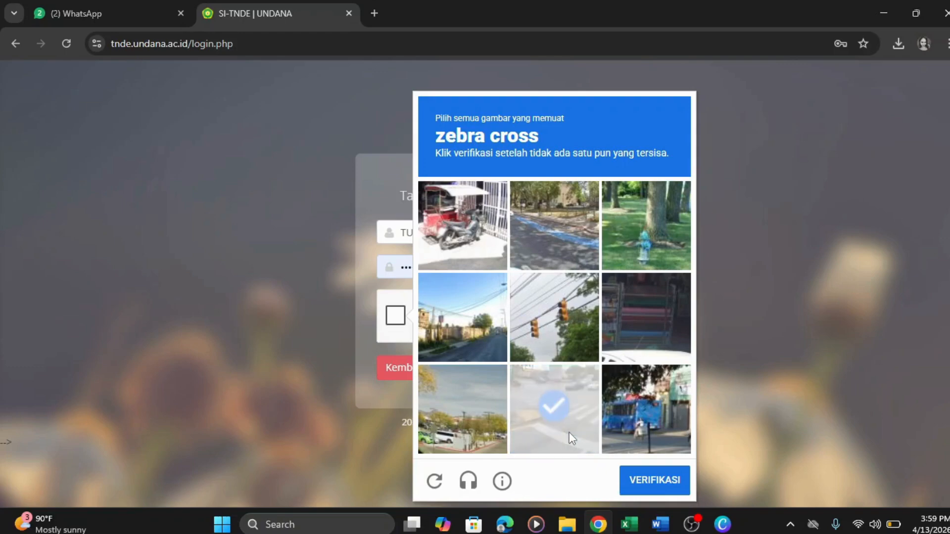
click(647, 482)
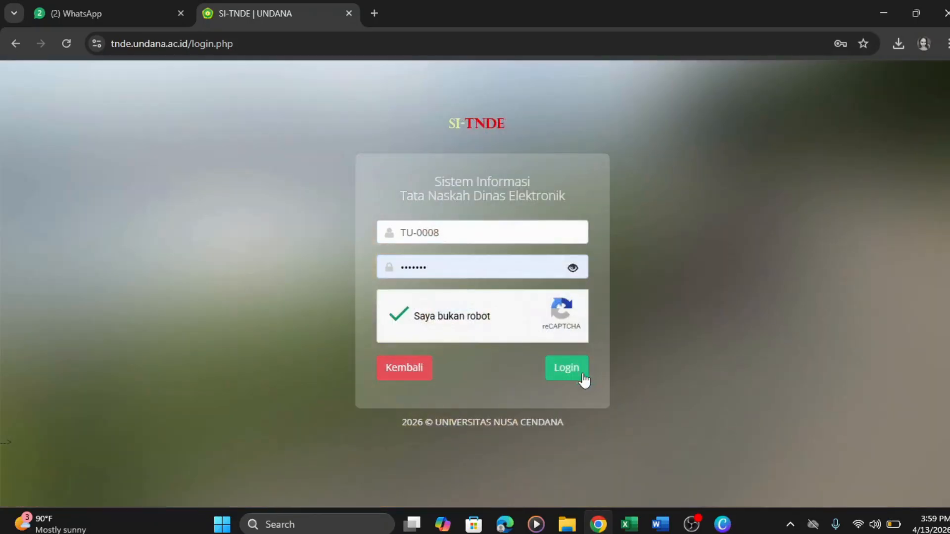
click(577, 376)
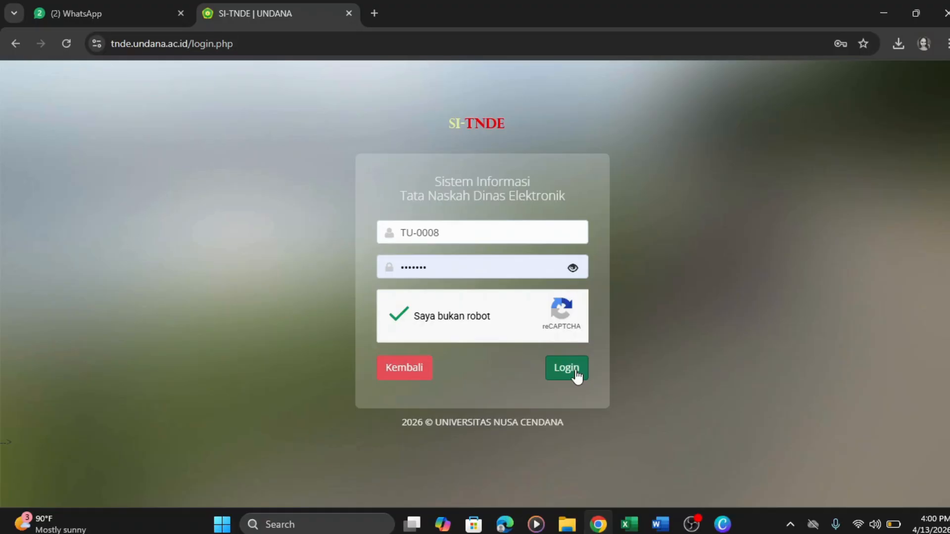
click(575, 371)
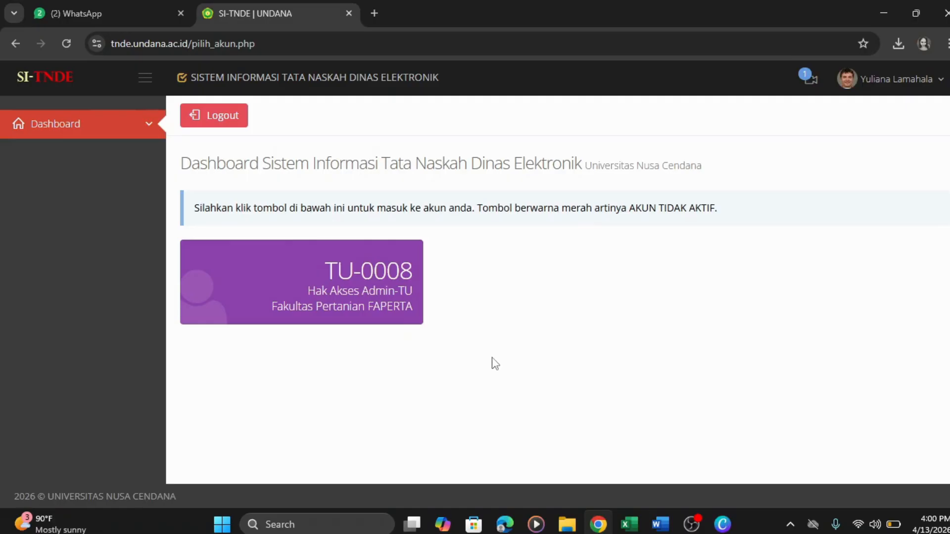
- Enter the Admin-TU Fakultas Pertanian account and open its Naskah Keluar list at the first row
click(373, 296)
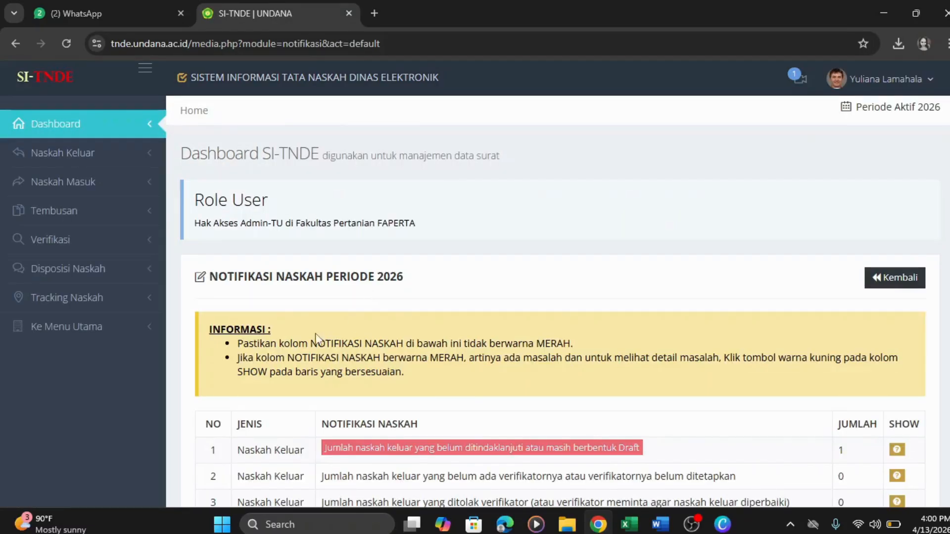
click(117, 164)
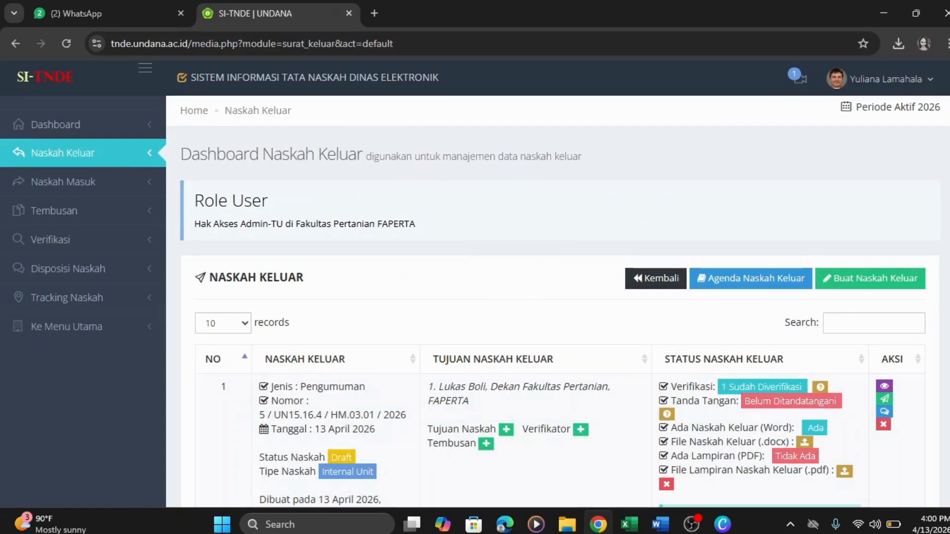
scroll(711, 301, down, 2)
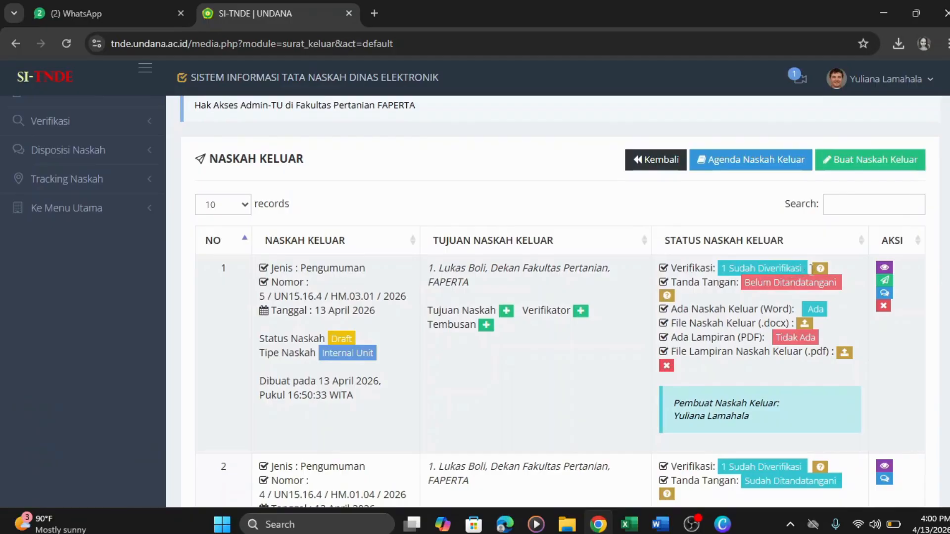
click(820, 269)
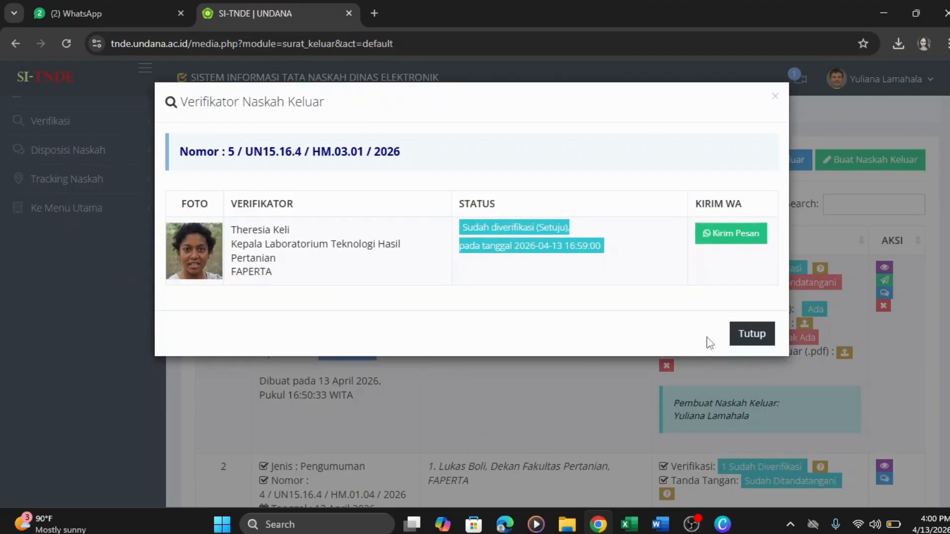
click(753, 335)
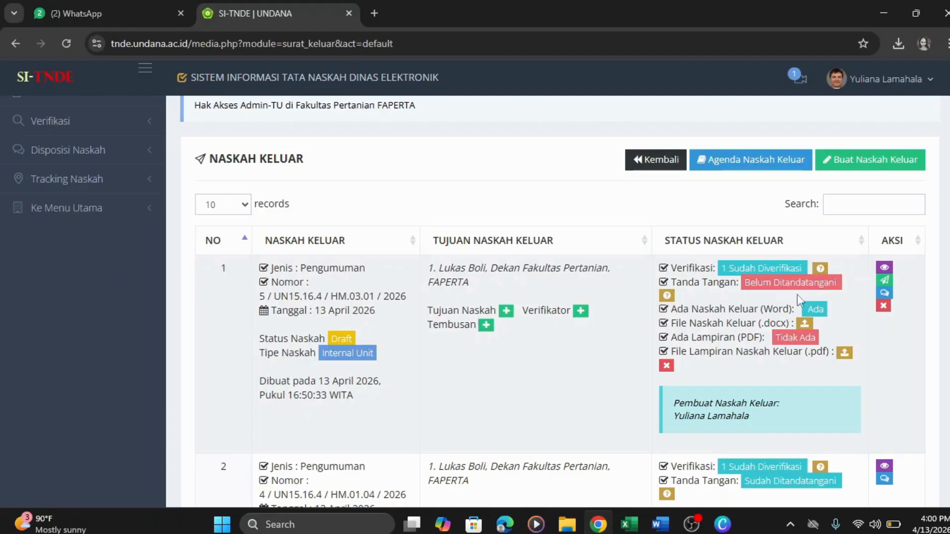
- Send the Agroteknologi programme coordinator a WhatsApp notice that letter 5 awaits signature
click(666, 297)
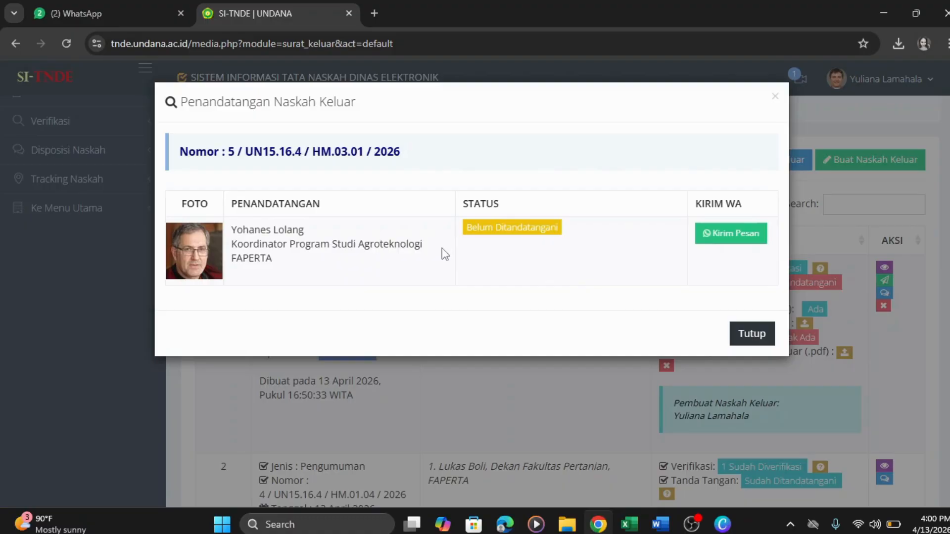
click(738, 237)
click(734, 244)
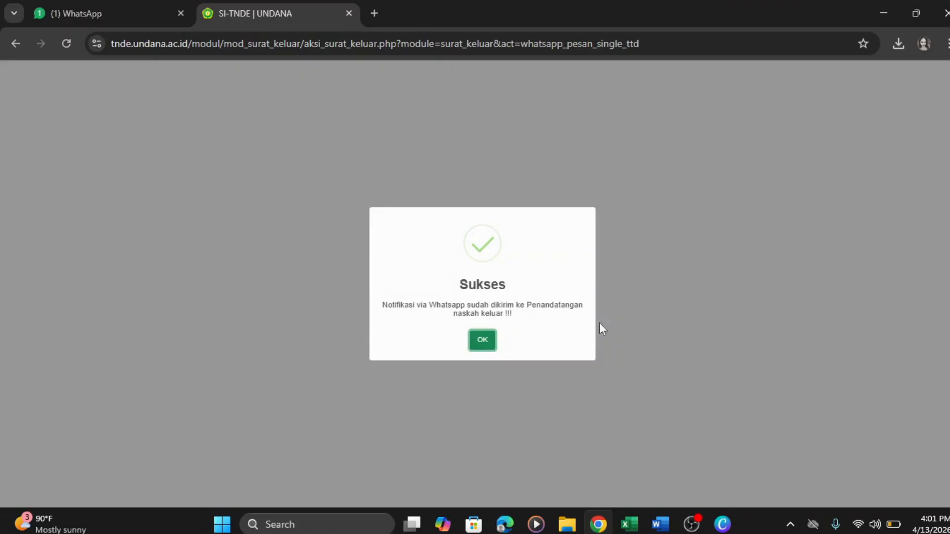
click(482, 340)
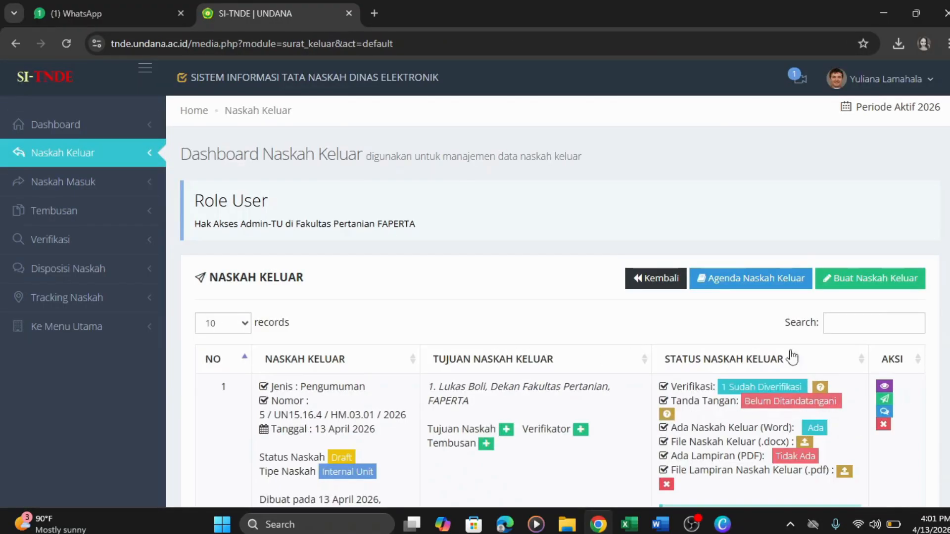
- Sign out of the Admin-TU account, back to the public Tracking Naskah page
scroll(558, 301, down, 2)
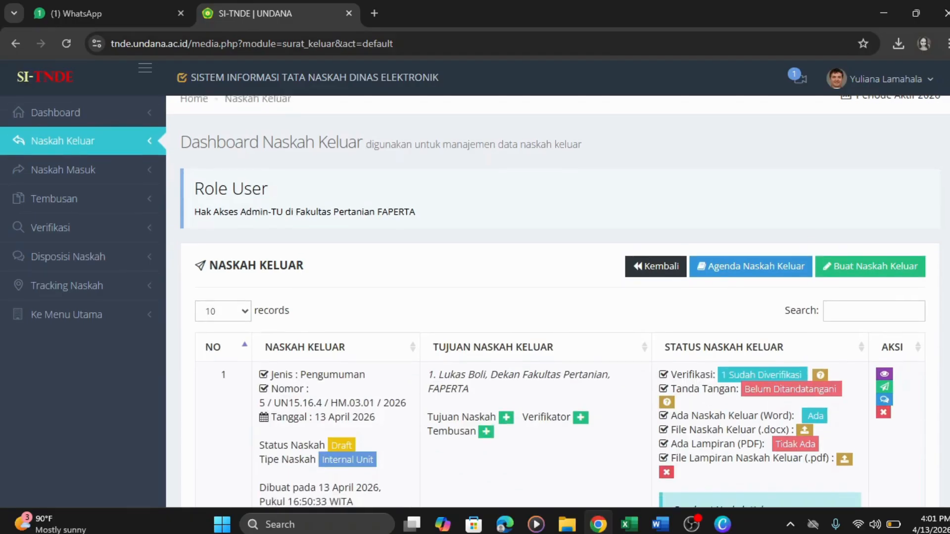
scroll(558, 301, down, 2)
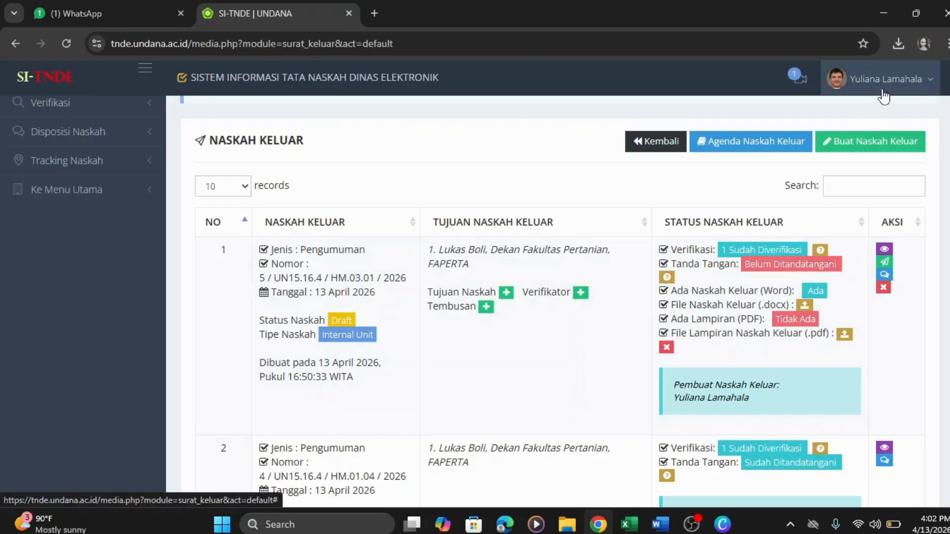
click(881, 88)
click(860, 136)
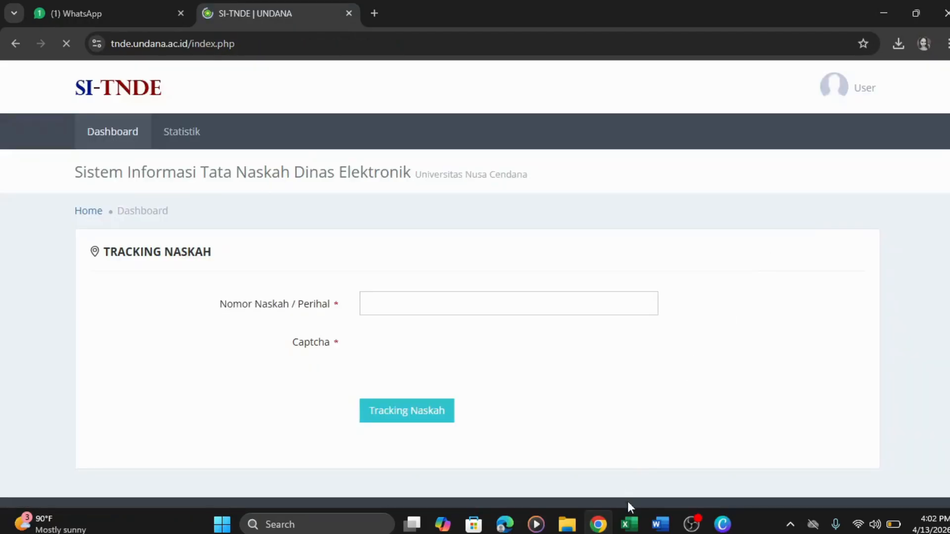
- Copy the signer's username PSU-008 from cell C38 of the tbl_user_unitkerja table
click(616, 515)
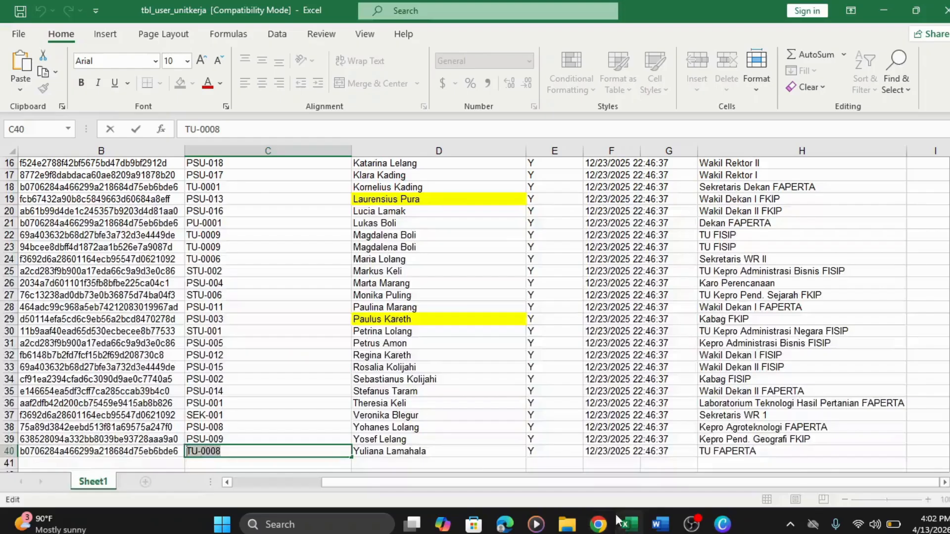
click(703, 428)
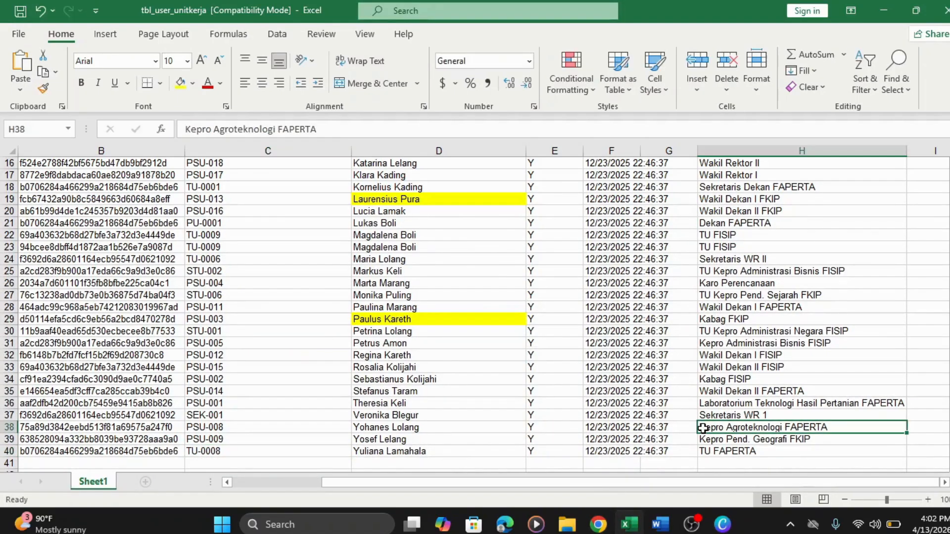
click(318, 428)
double_click(245, 428)
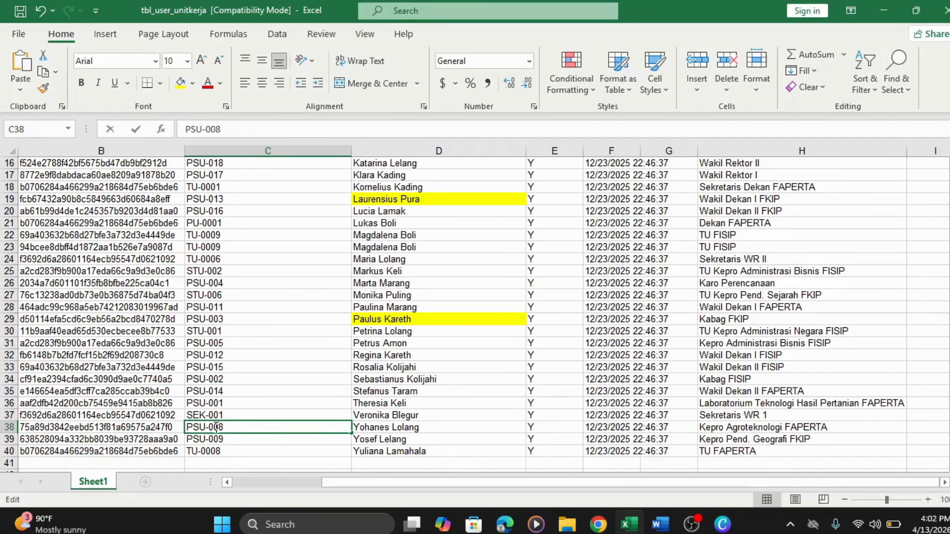
drag(224, 428, 186, 428)
key(ctrl+c)
key(Escape)
double_click(220, 428)
drag(224, 428, 186, 428)
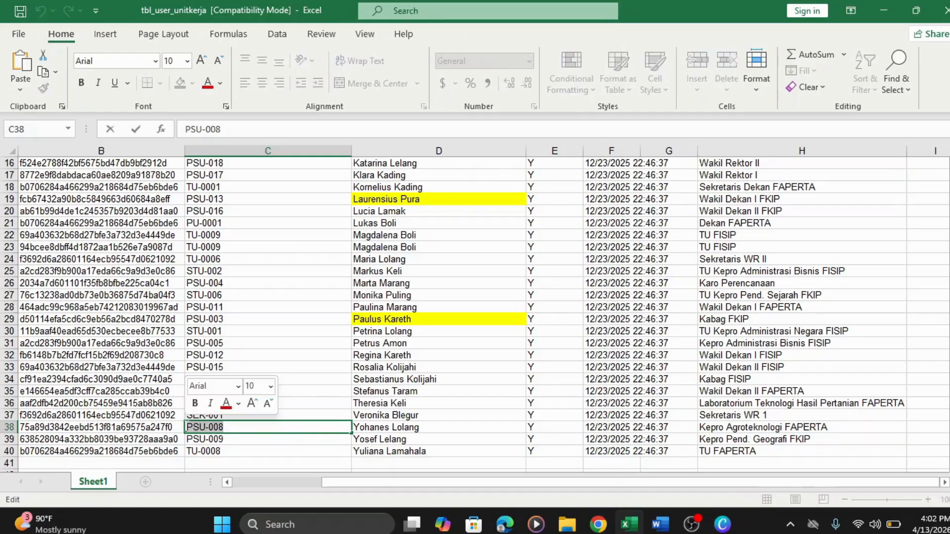
right_click(186, 428)
click(230, 313)
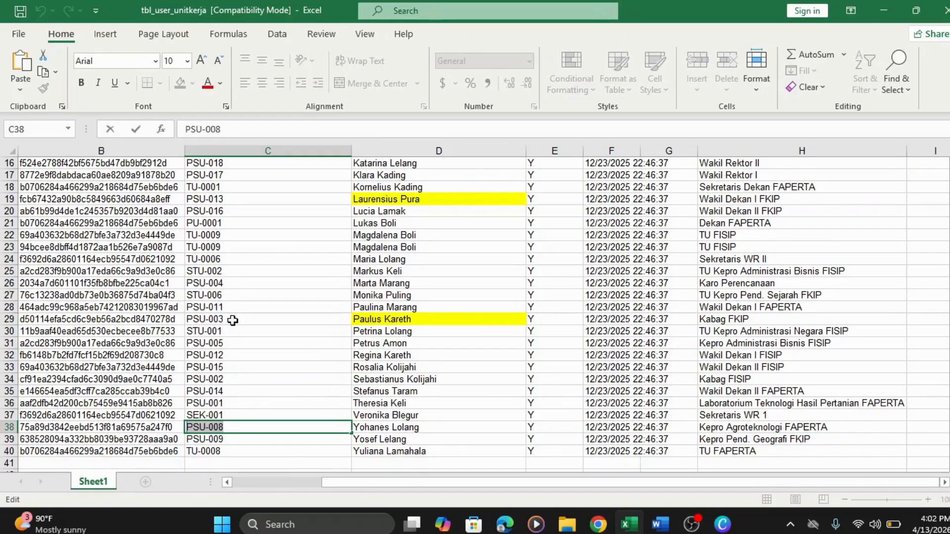
- Go to the SI-TNDE login page and fill in the saved PSU-008 signer login
click(598, 524)
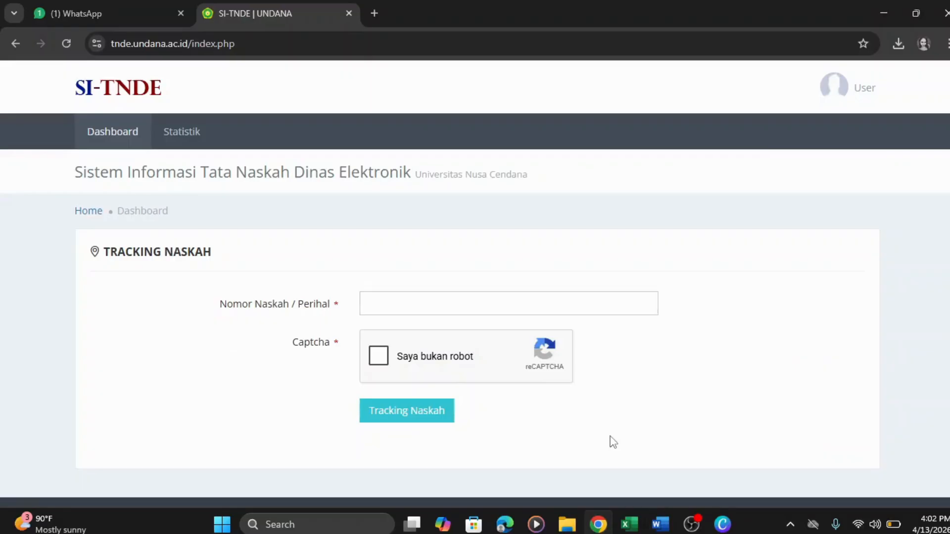
click(834, 86)
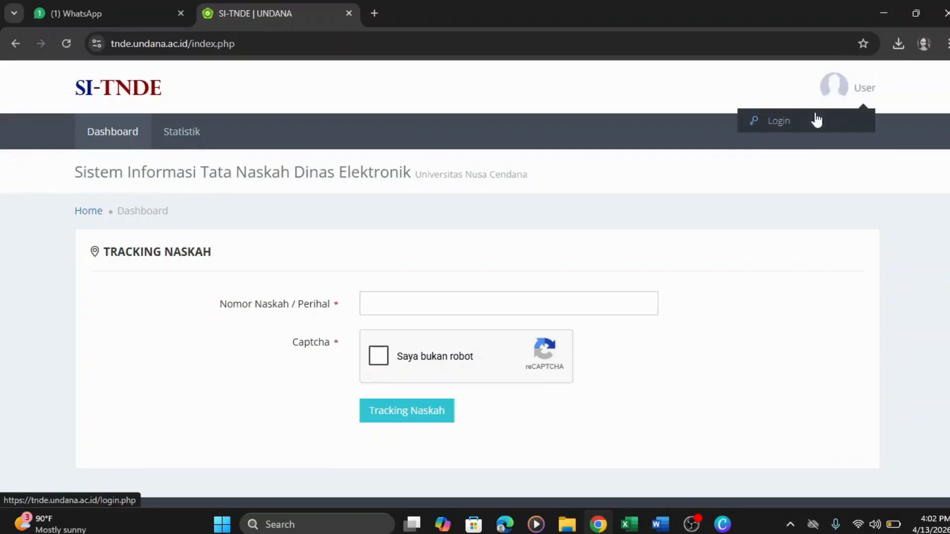
click(816, 119)
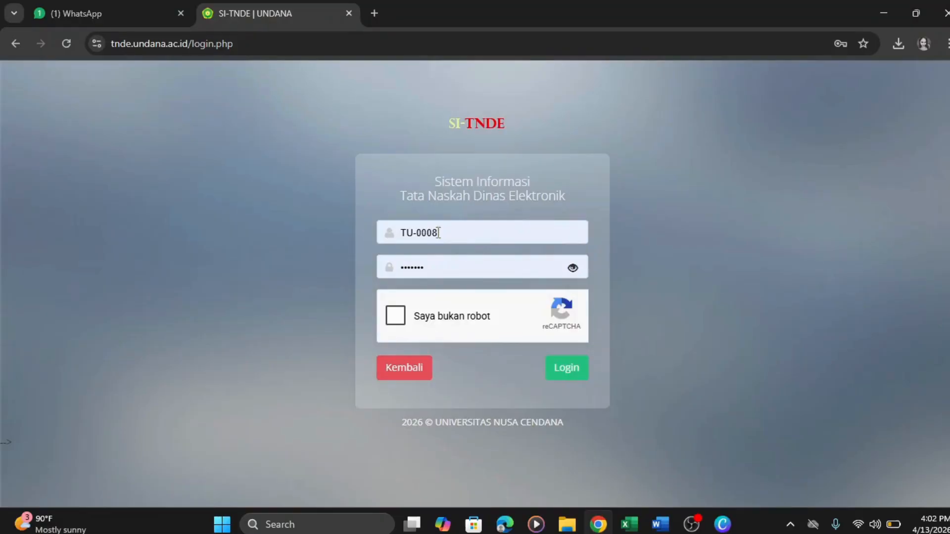
drag(438, 233, 402, 233)
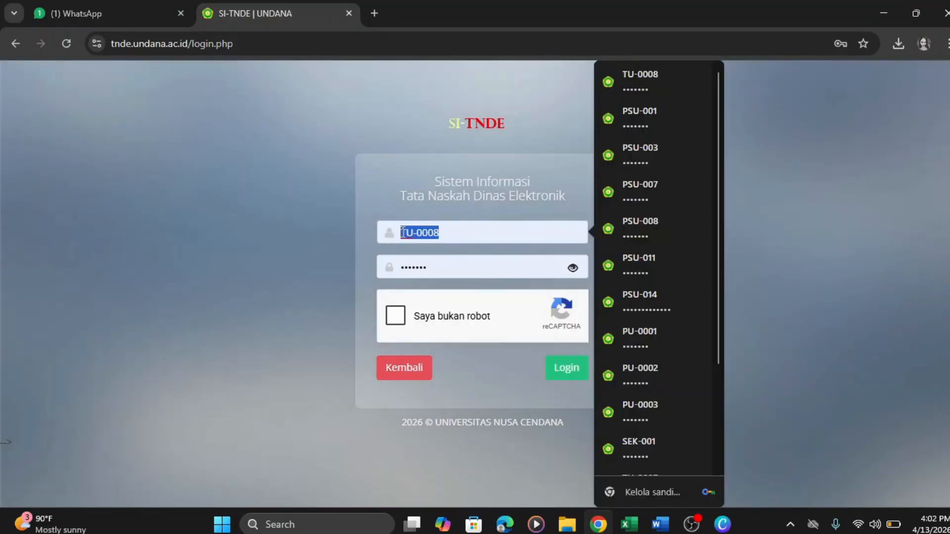
text(PSU-008)
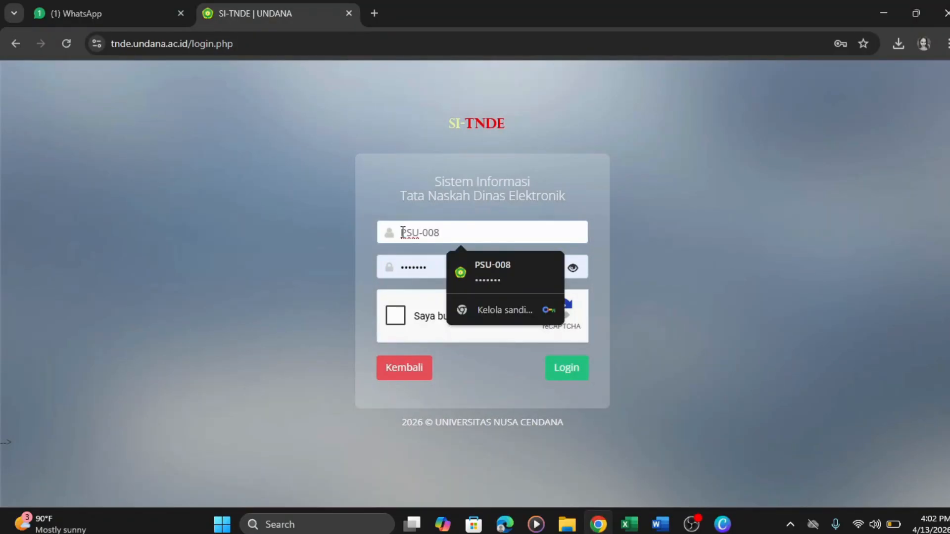
click(510, 278)
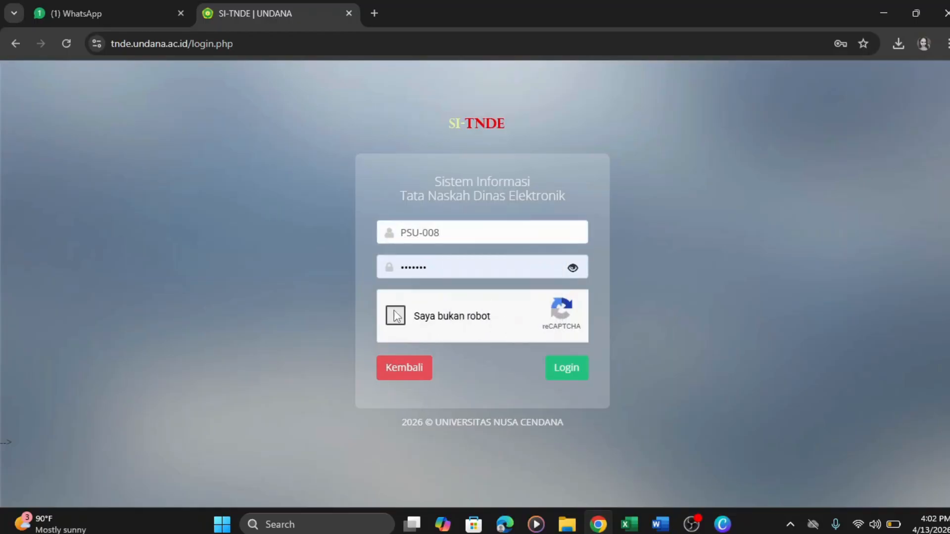
- Pass the reCAPTCHA by selecting every car picture, then sign in
click(396, 316)
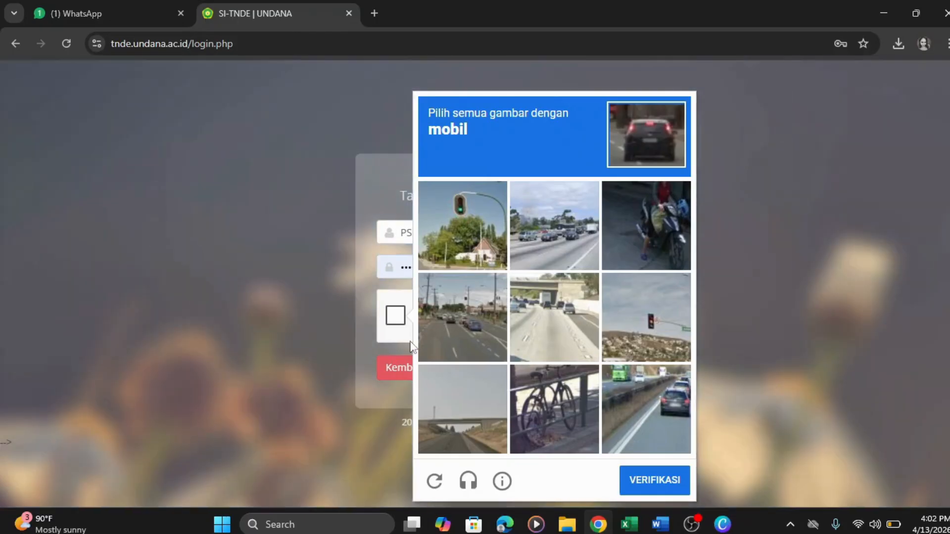
click(424, 337)
click(562, 325)
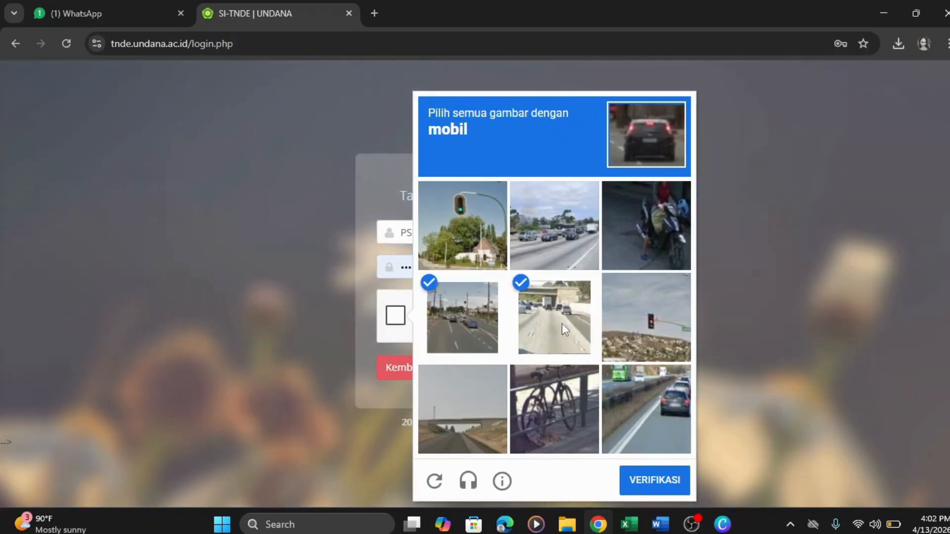
click(560, 234)
click(635, 432)
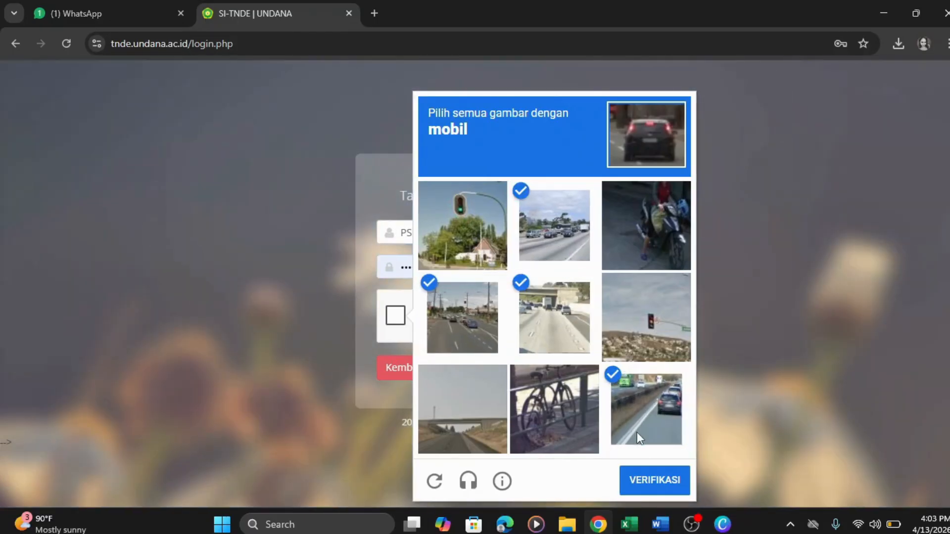
click(655, 489)
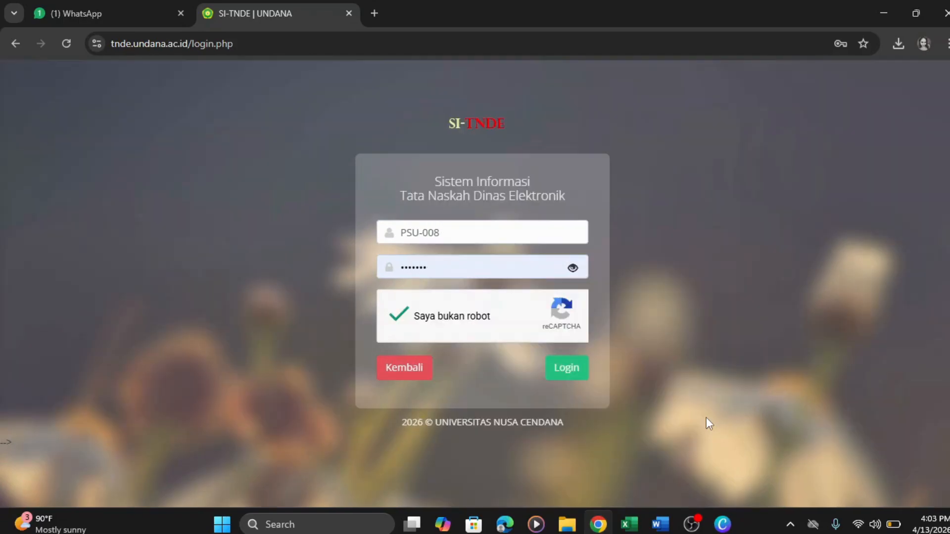
click(573, 372)
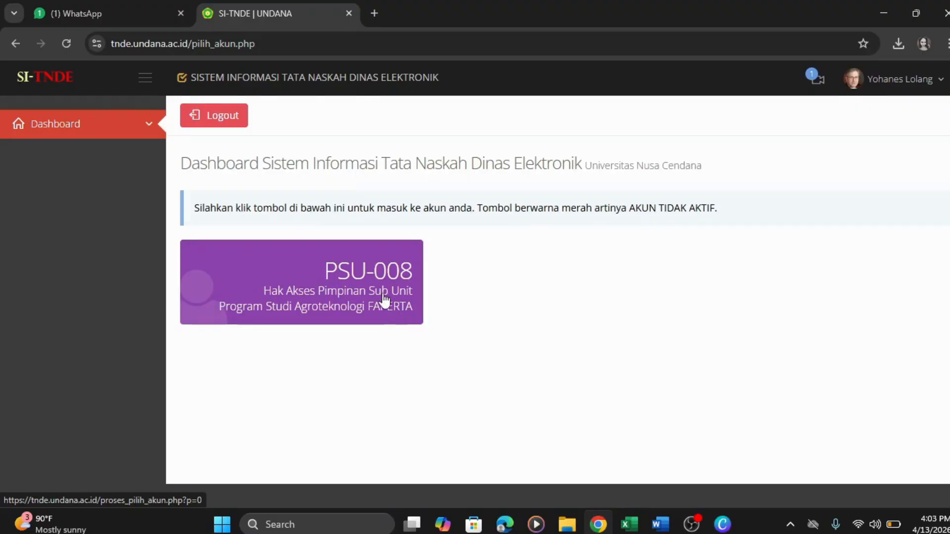
- Enter the PSU-008 Pimpinan Sub Unit account and open the Dashboard Penandatangan
click(354, 292)
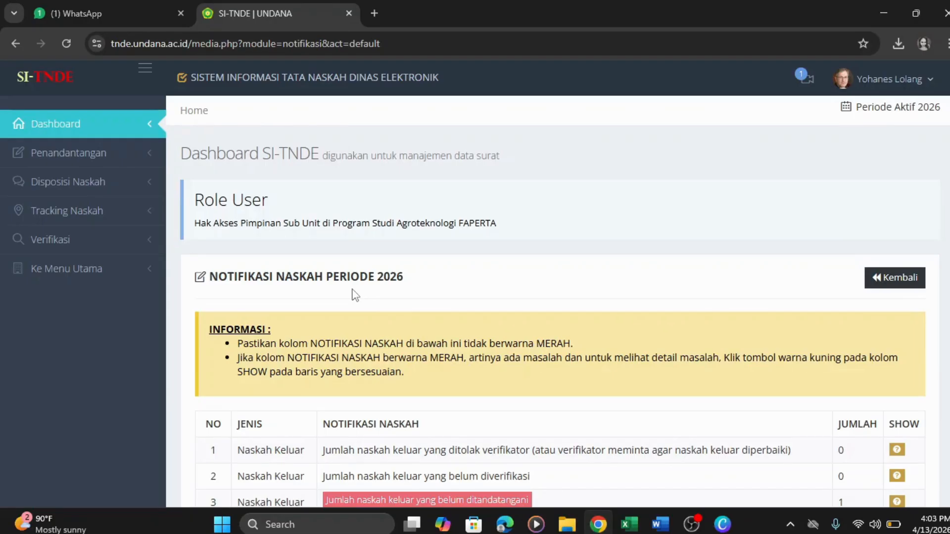
click(109, 159)
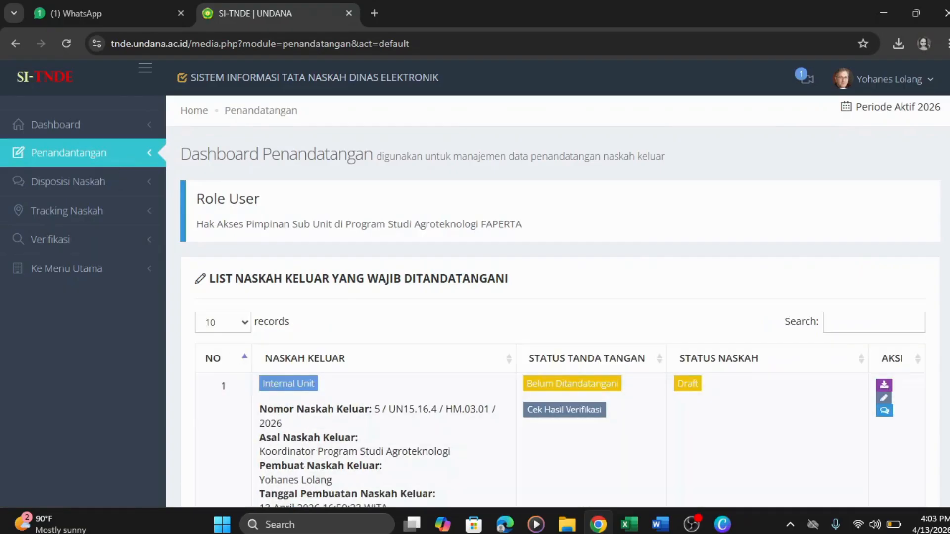
scroll(558, 302, down, 2)
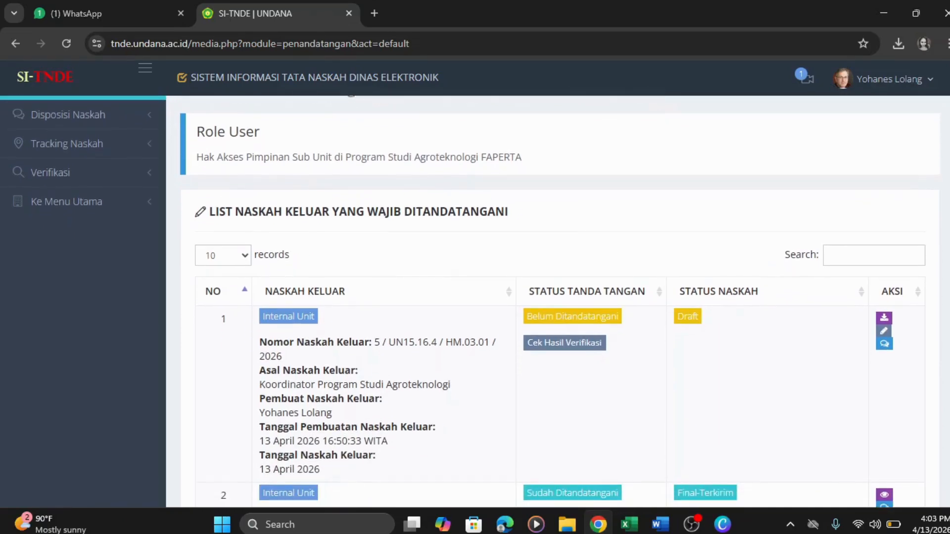
scroll(558, 302, down, 1)
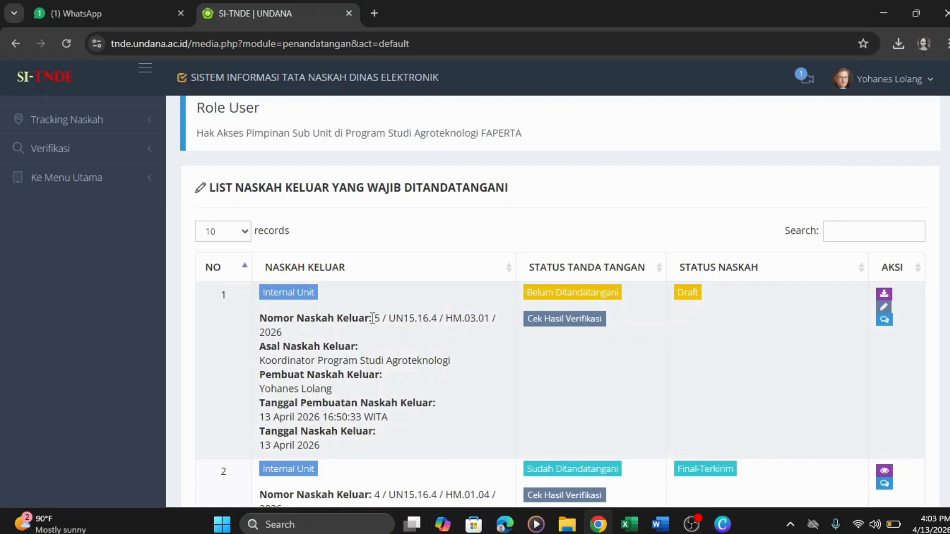
drag(372, 318, 499, 323)
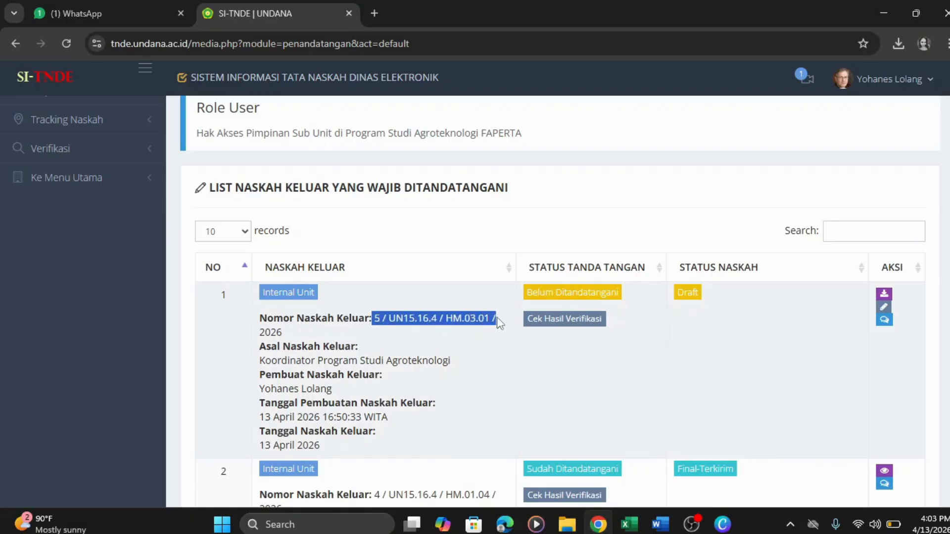
click(386, 347)
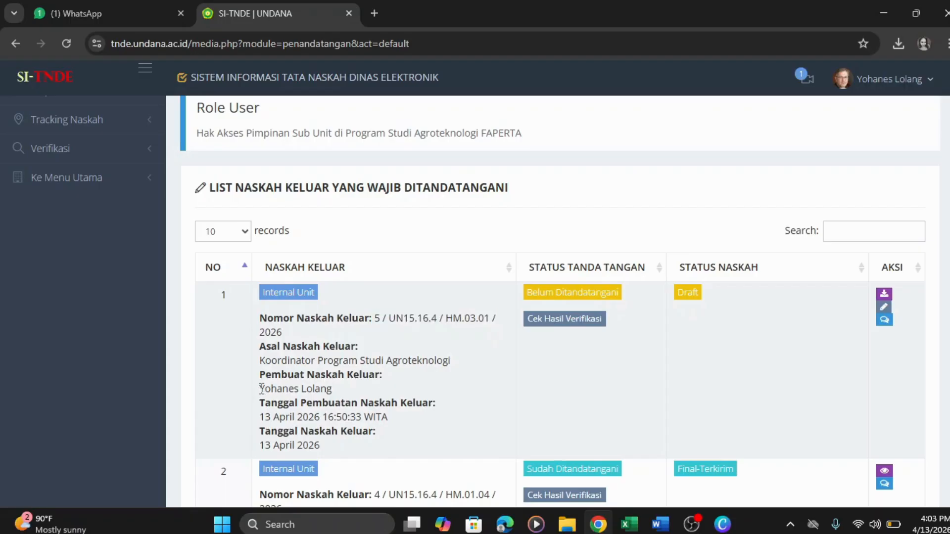
drag(262, 389, 339, 390)
click(470, 378)
click(566, 324)
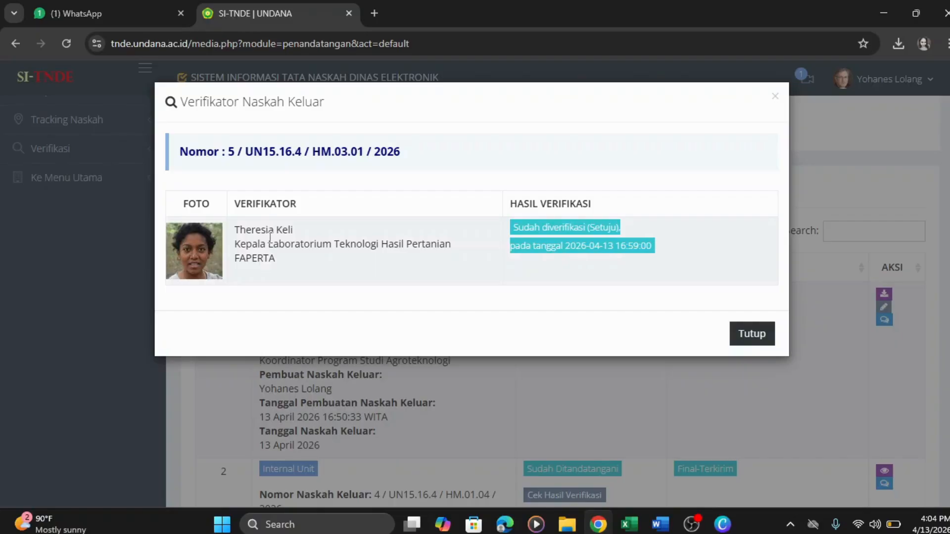
click(744, 341)
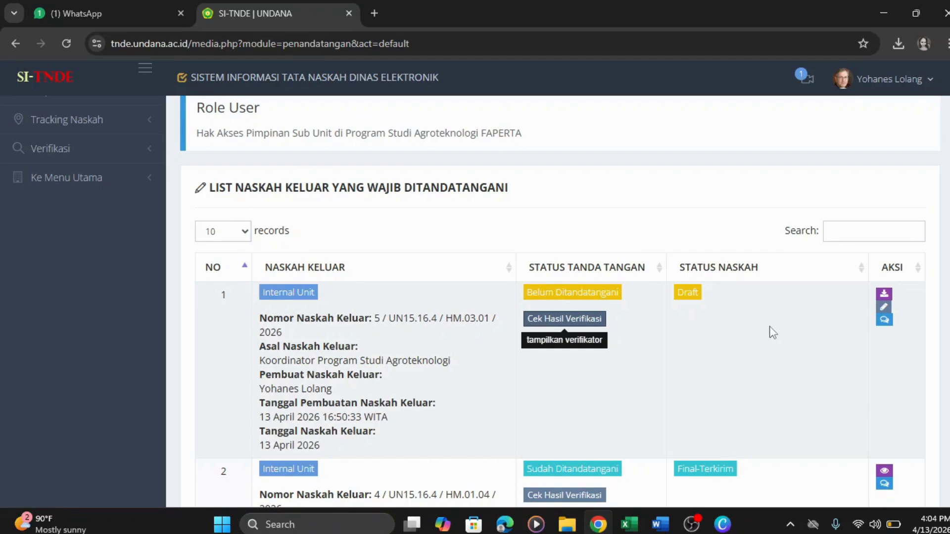
- Download letter 5 as a .docx and read it through in Word, then return to SI-TNDE
click(888, 297)
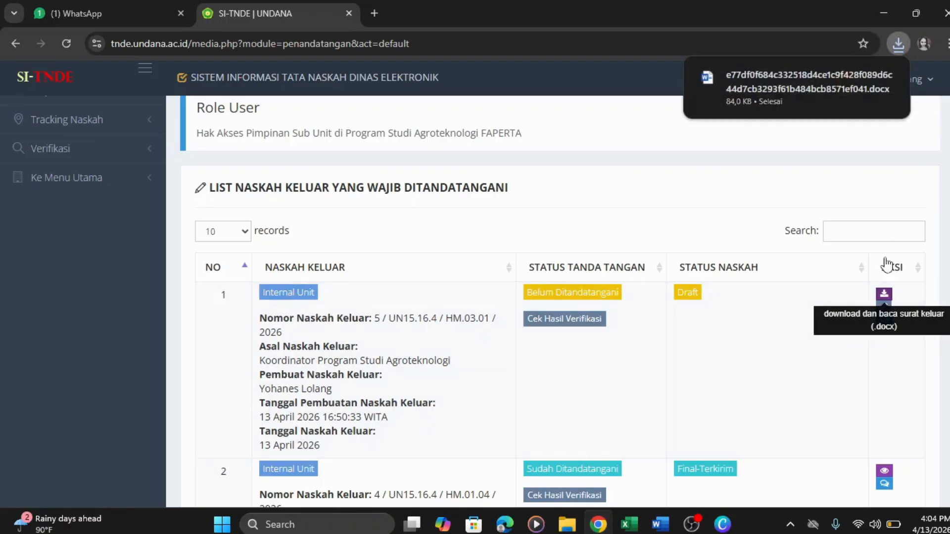
click(886, 78)
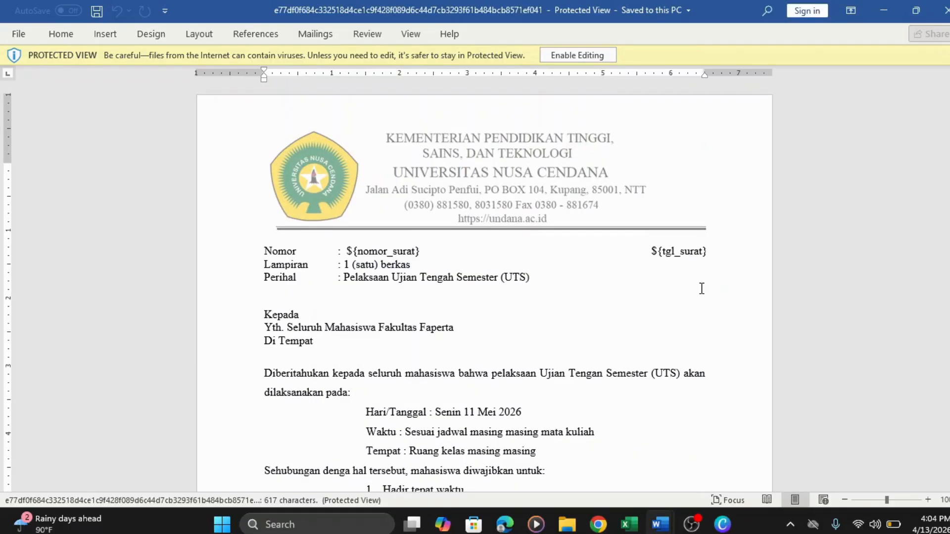
scroll(702, 289, down, 1)
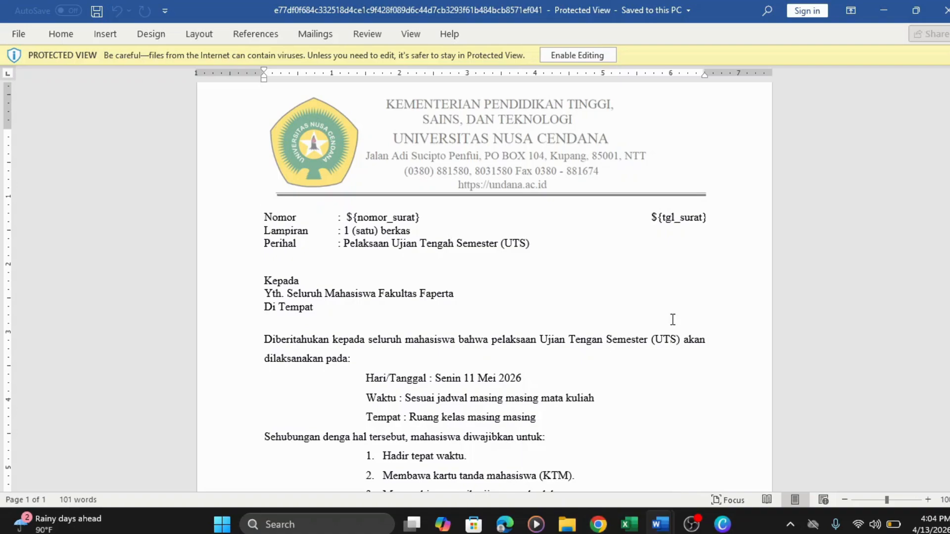
scroll(673, 319, down, 5)
scroll(673, 319, up, 2)
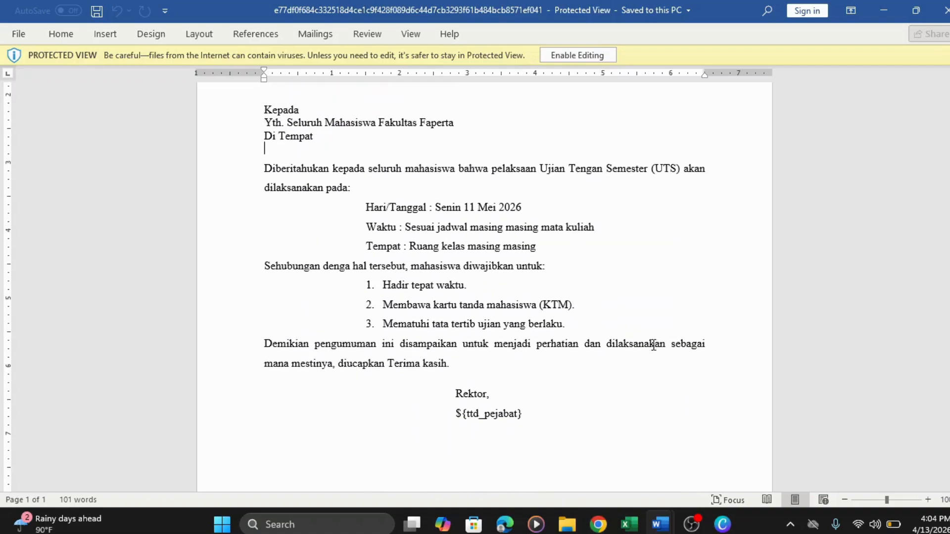
mouse_move(604, 530)
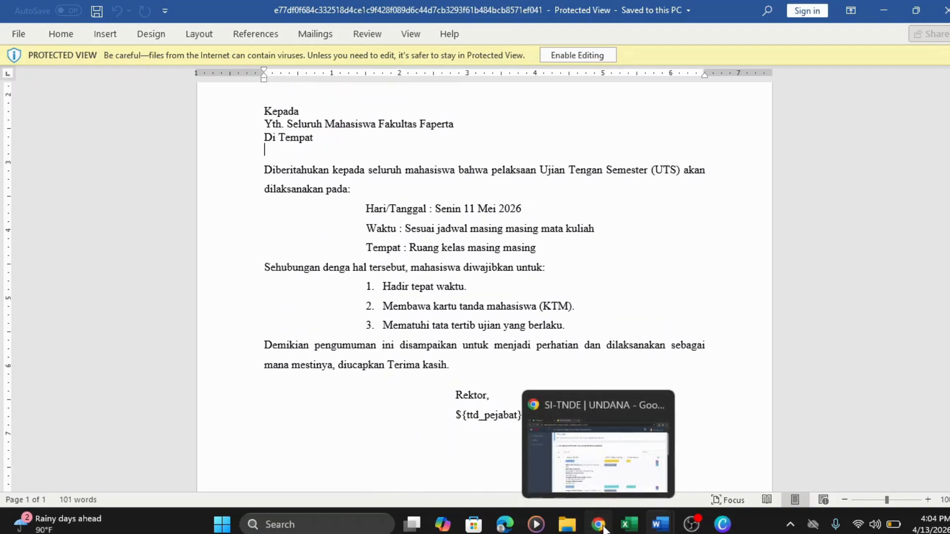
click(608, 501)
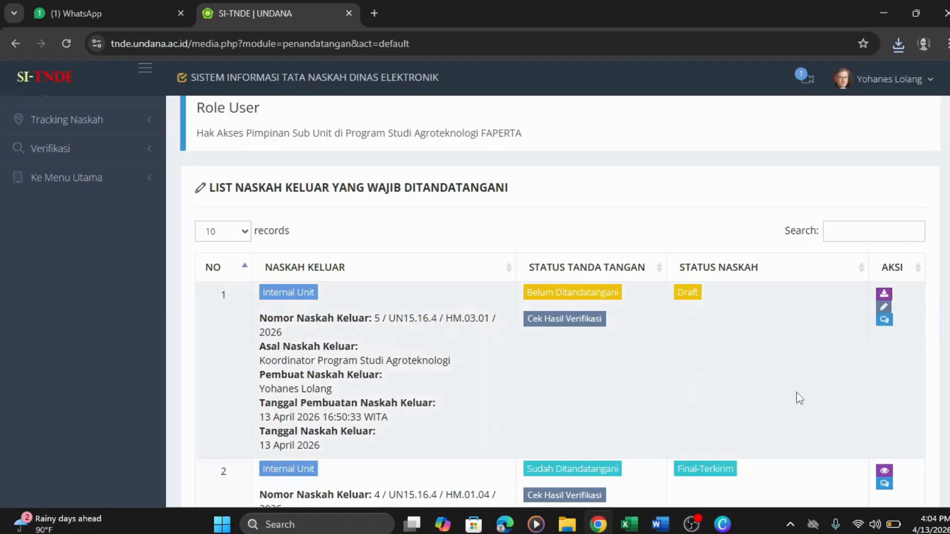
- Open letter 5's signing verification page and scroll to its type, date and Dekan recipient
click(885, 310)
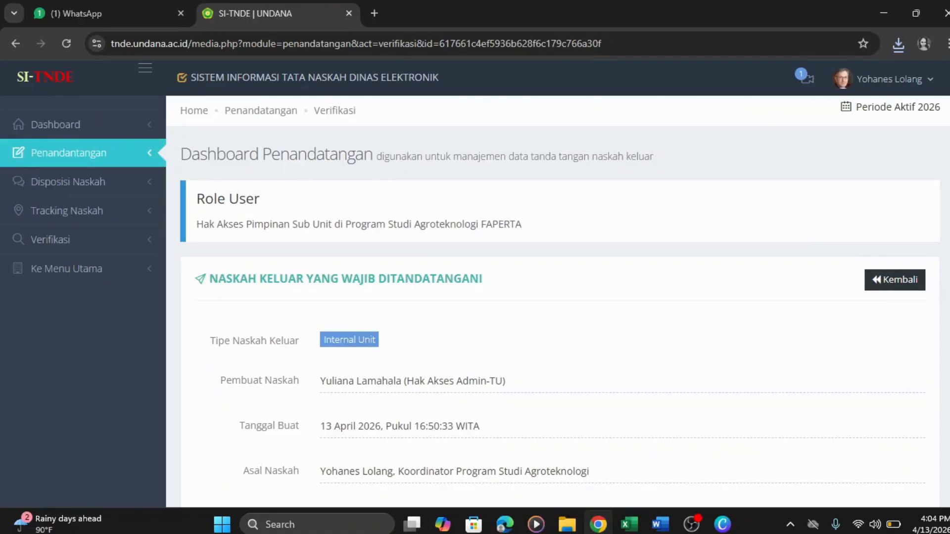
scroll(475, 302, down, 2)
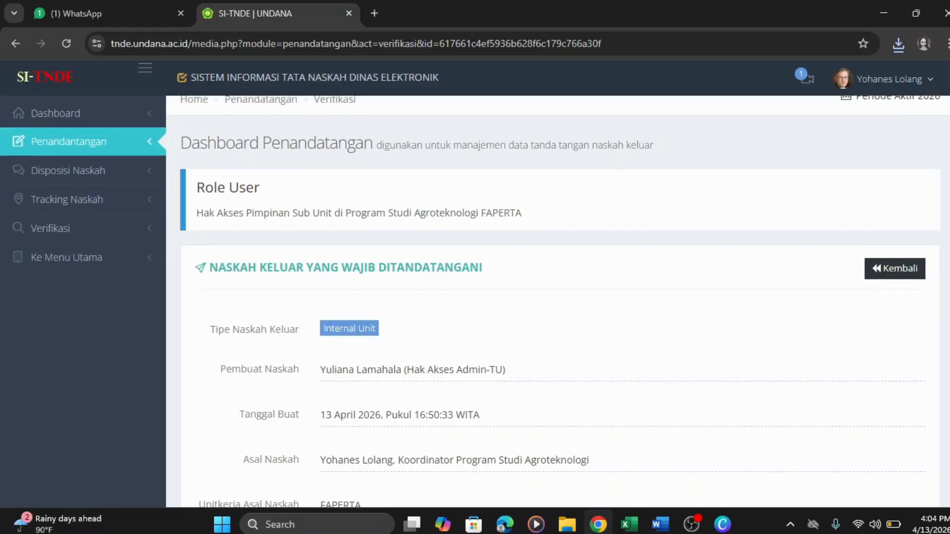
scroll(475, 302, down, 2)
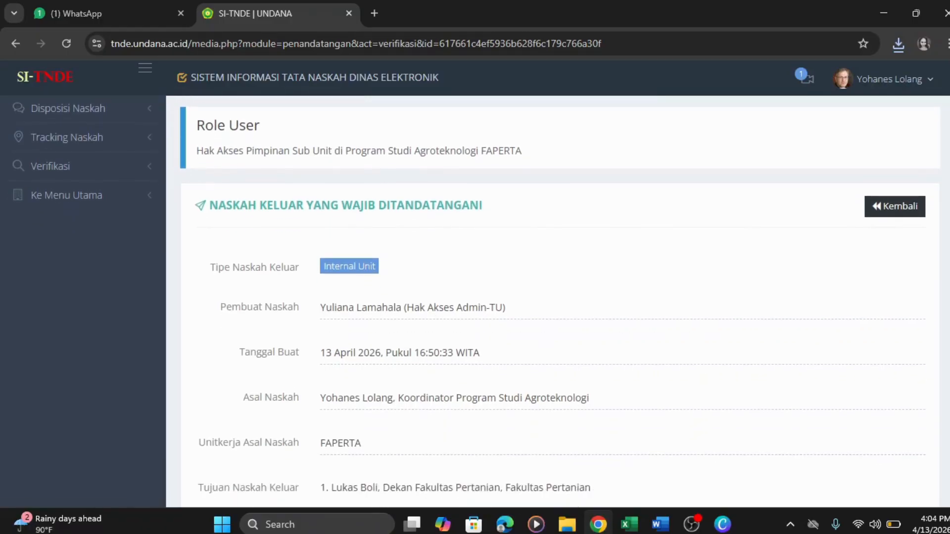
scroll(475, 301, down, 1)
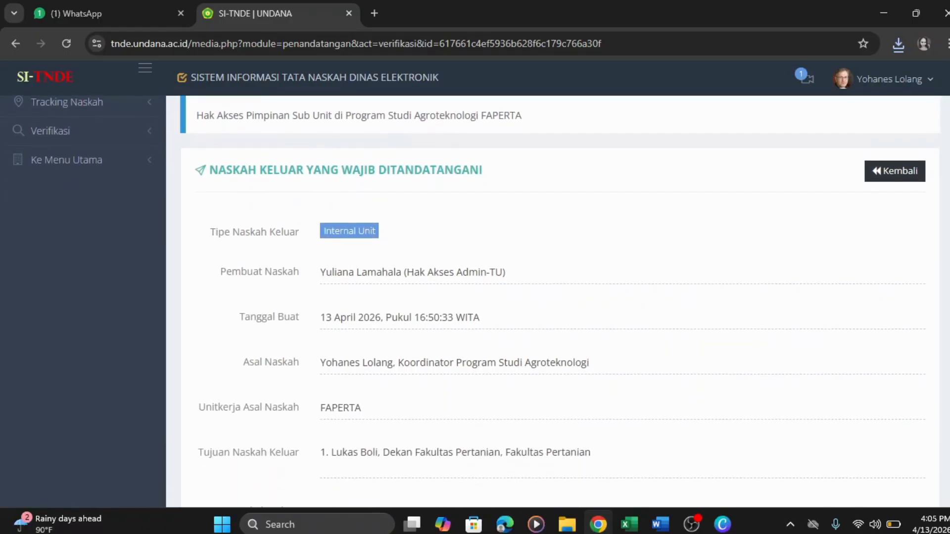
scroll(475, 302, down, 1)
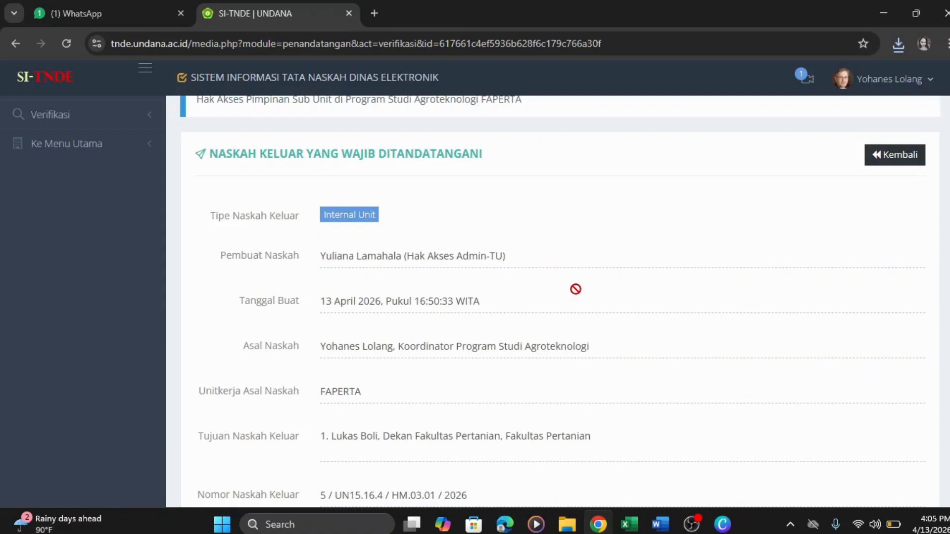
- Scroll the UTS letter's fields down to the Tanda Tangan Naskah Keluar panel, status Belum Ditandatangani
scroll(575, 291, down, 2)
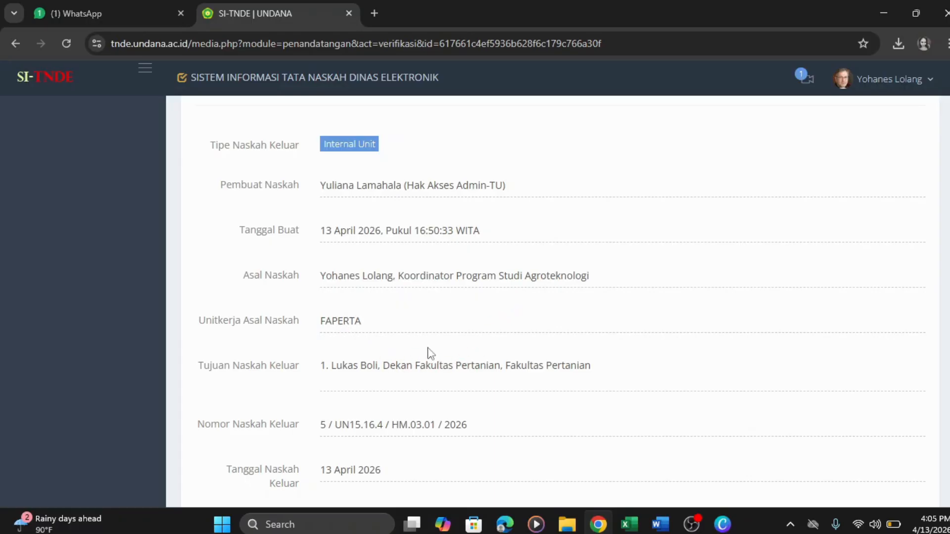
scroll(430, 353, down, 5)
scroll(426, 346, up, 7)
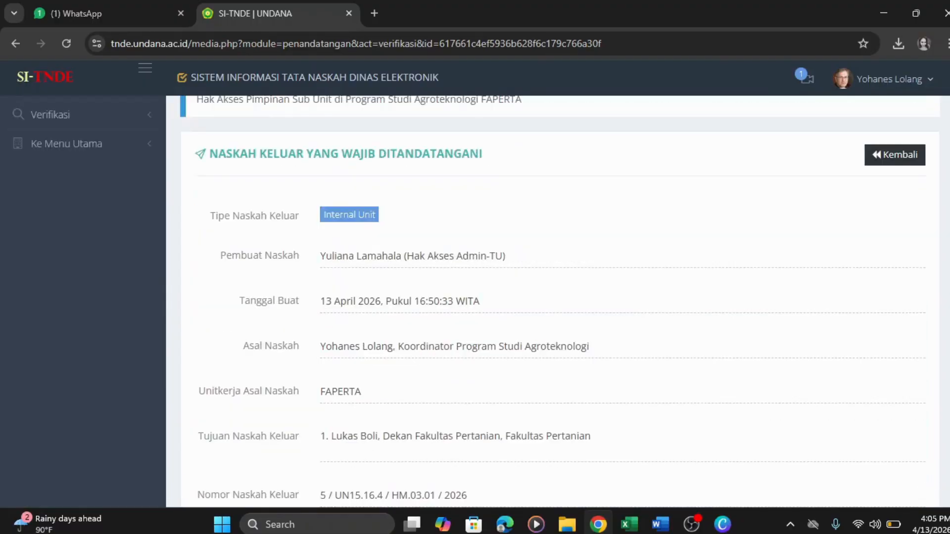
scroll(560, 302, down, 2)
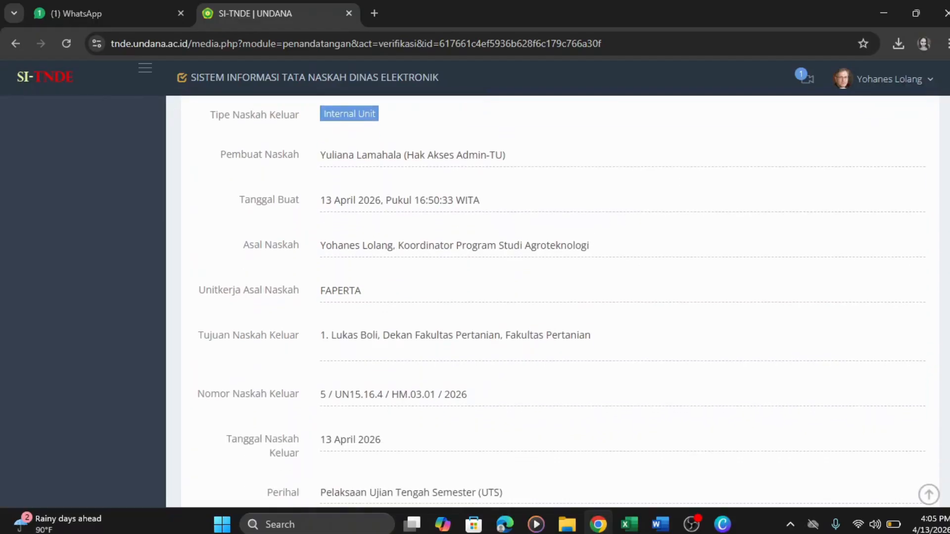
scroll(561, 307, down, 1)
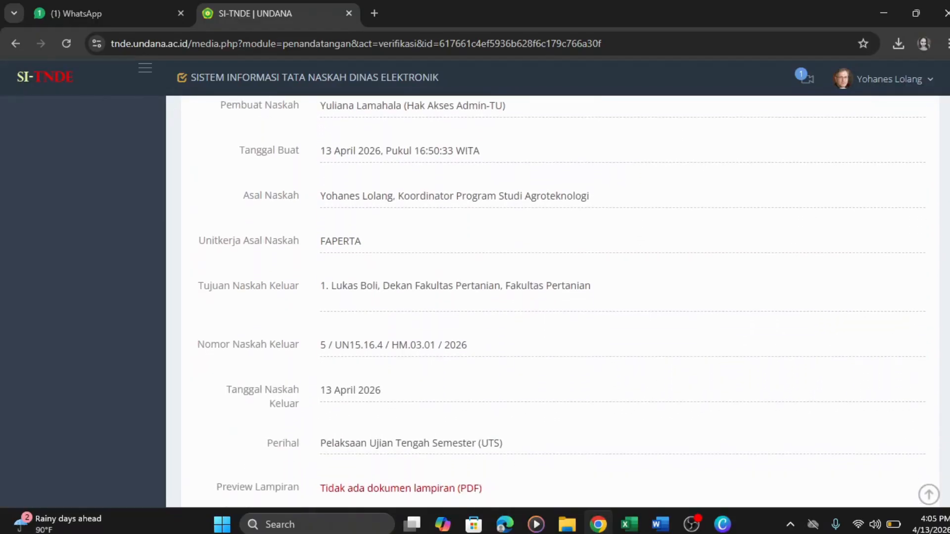
scroll(561, 307, down, 1)
scroll(560, 307, down, 1)
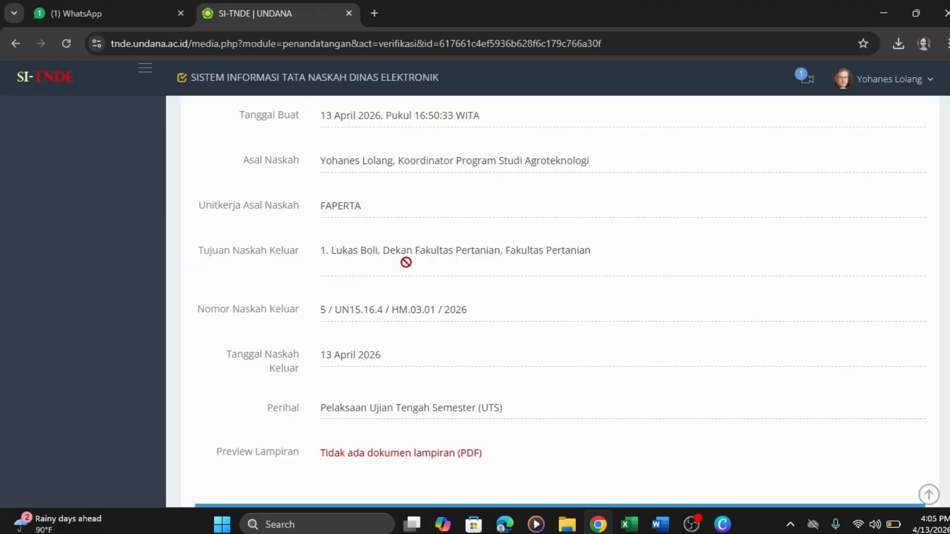
scroll(560, 302, down, 3)
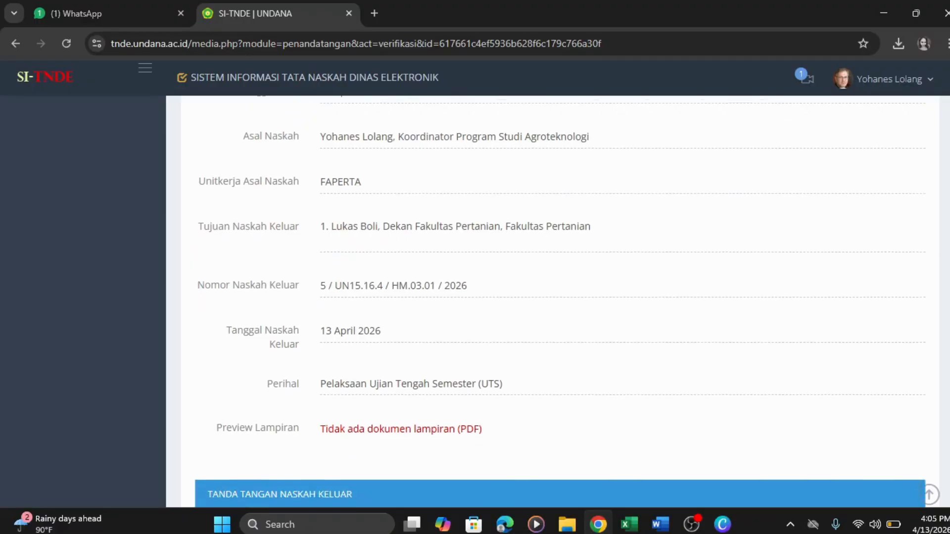
scroll(560, 302, down, 3)
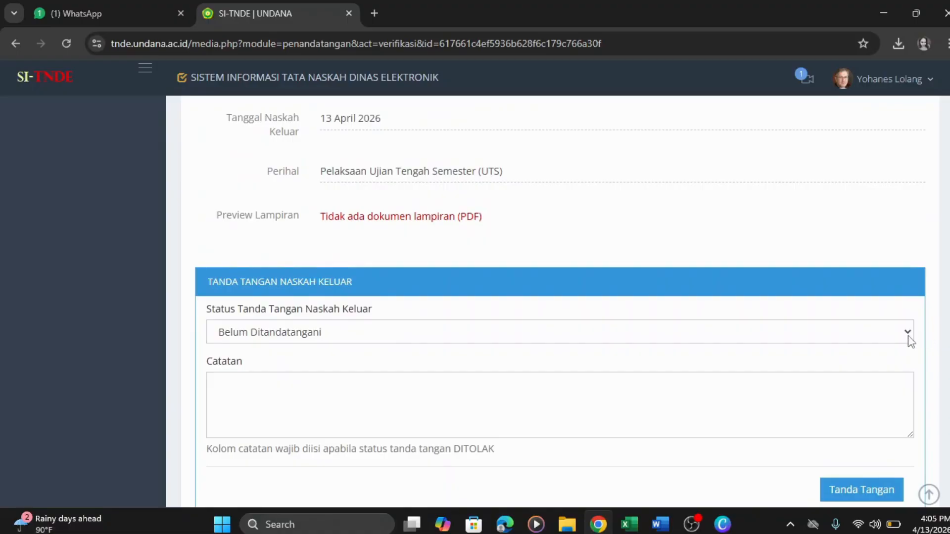
- Sign the UTS letter with status Setuju, not Ditolak, and acknowledge the Sukses message
click(908, 340)
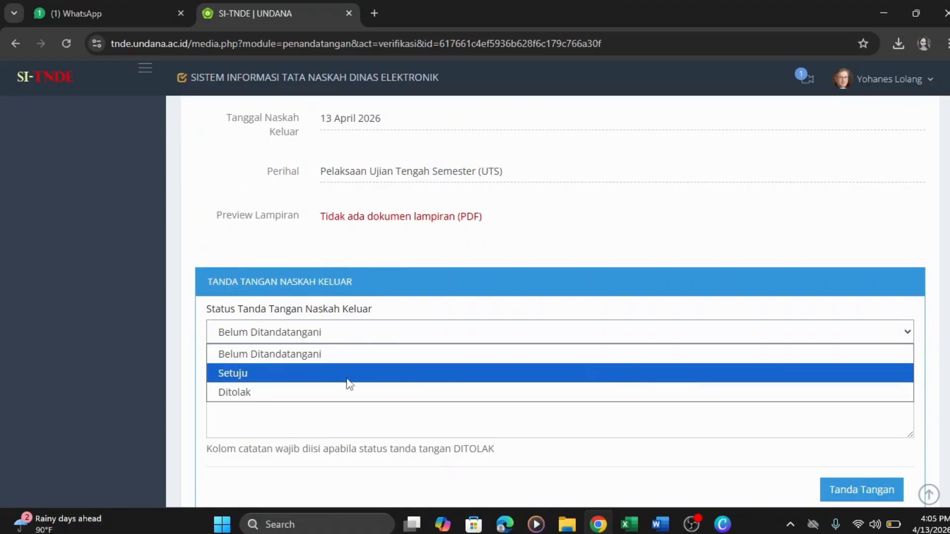
click(267, 378)
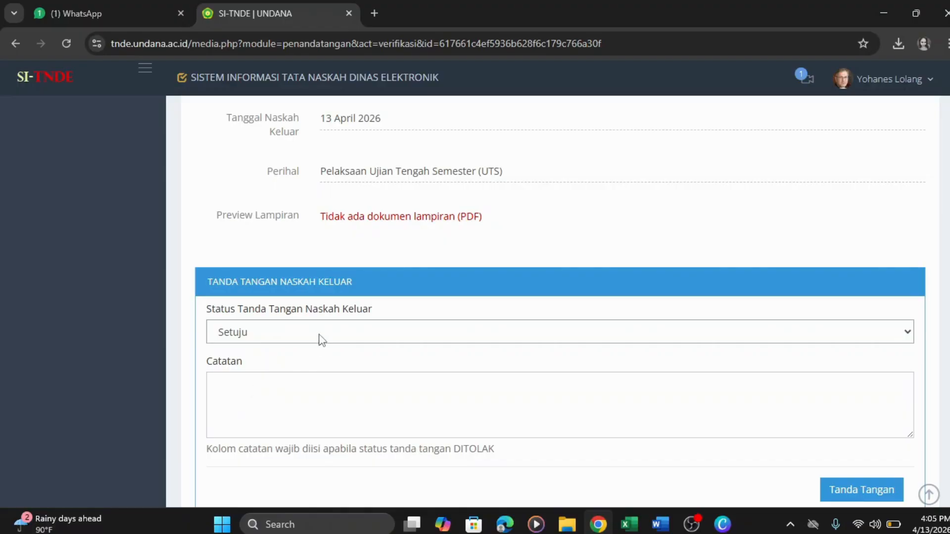
click(322, 341)
click(290, 391)
click(321, 337)
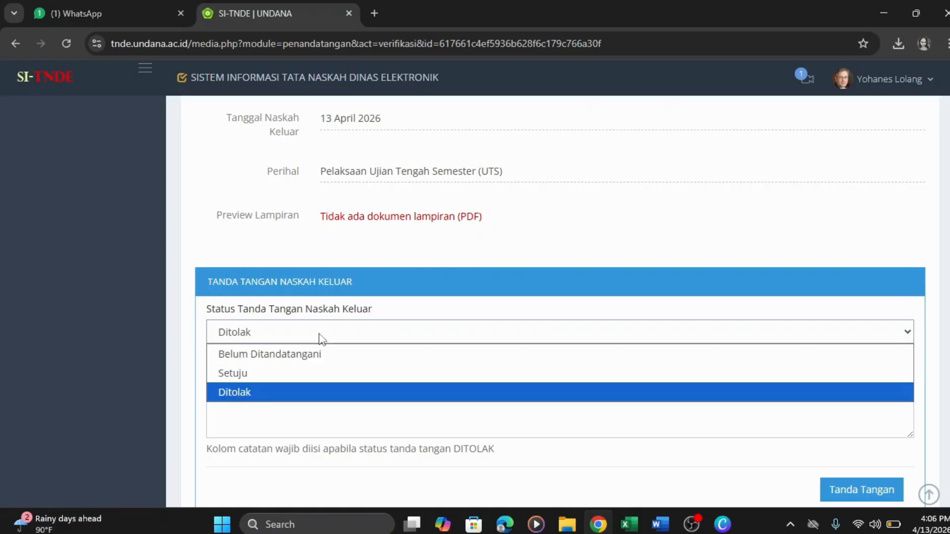
click(304, 380)
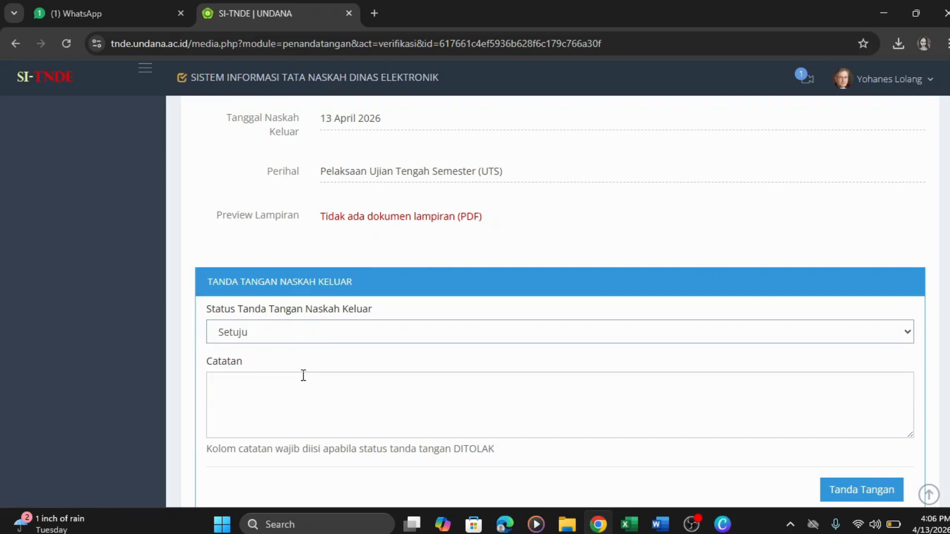
click(846, 500)
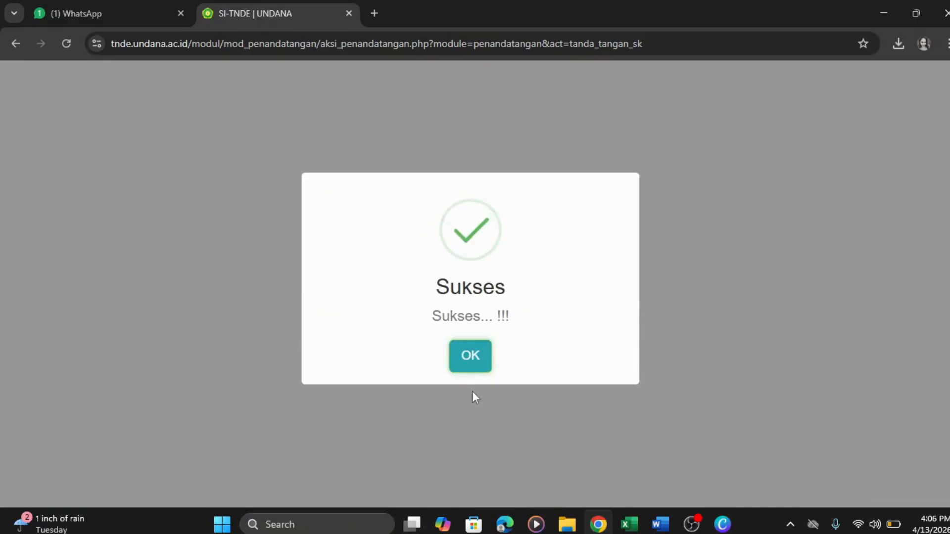
click(471, 356)
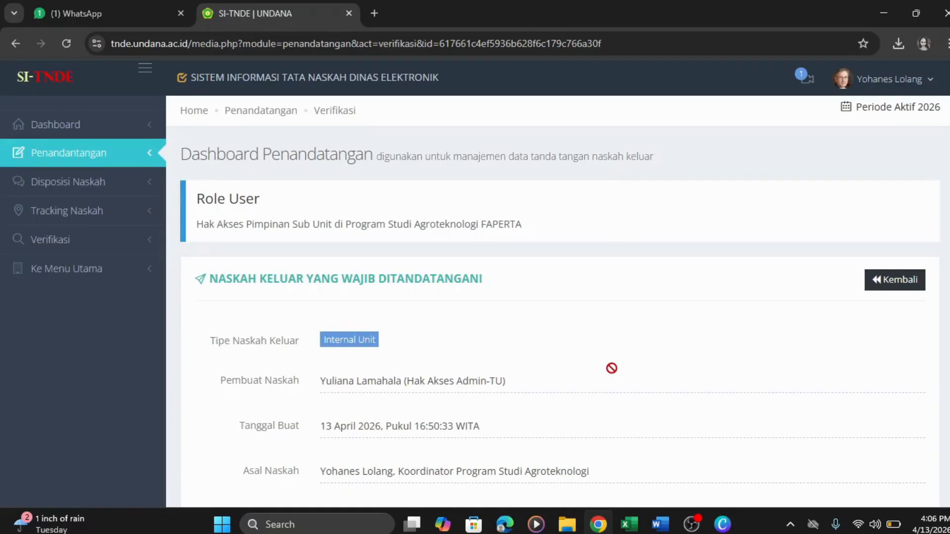
- Send the chat note 'Sudah Ditandatanga' on the signed letter, then log out of SI-TNDE
click(901, 285)
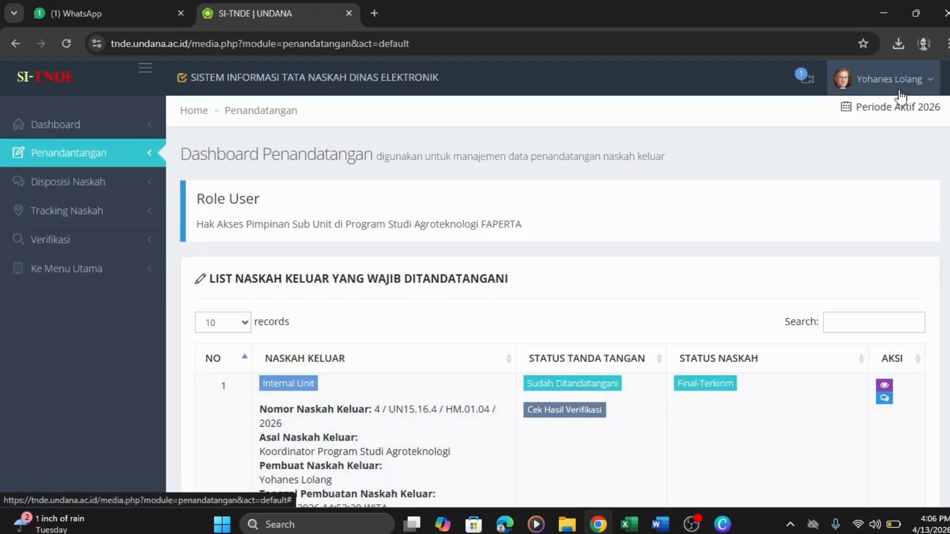
click(900, 97)
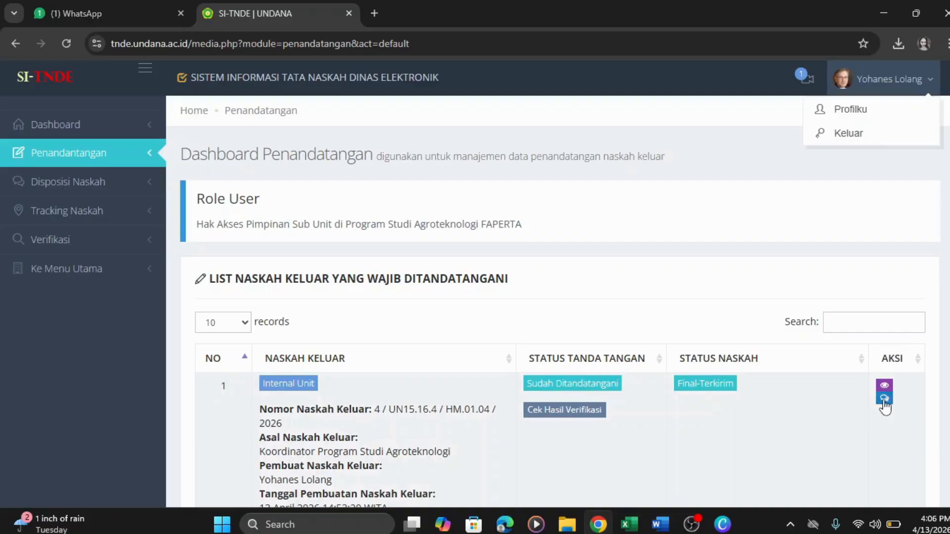
click(888, 401)
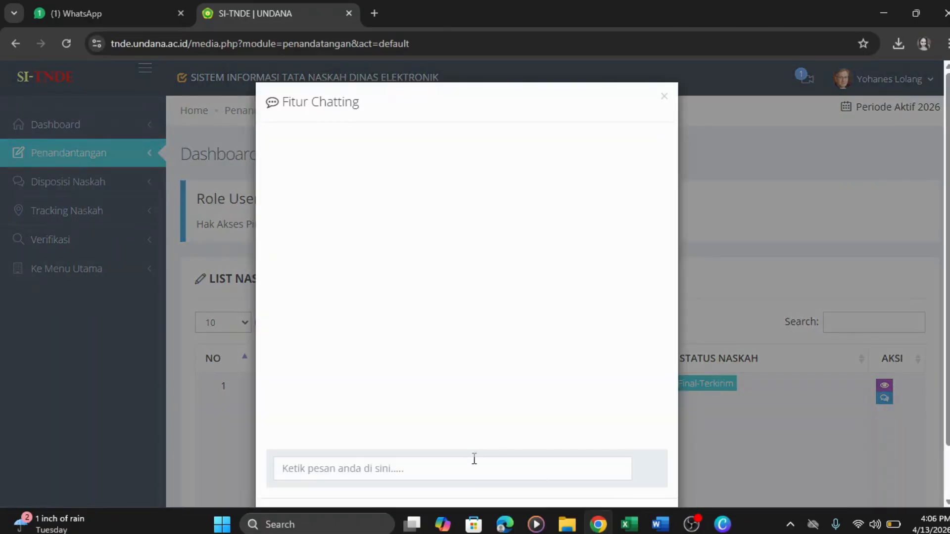
click(454, 473)
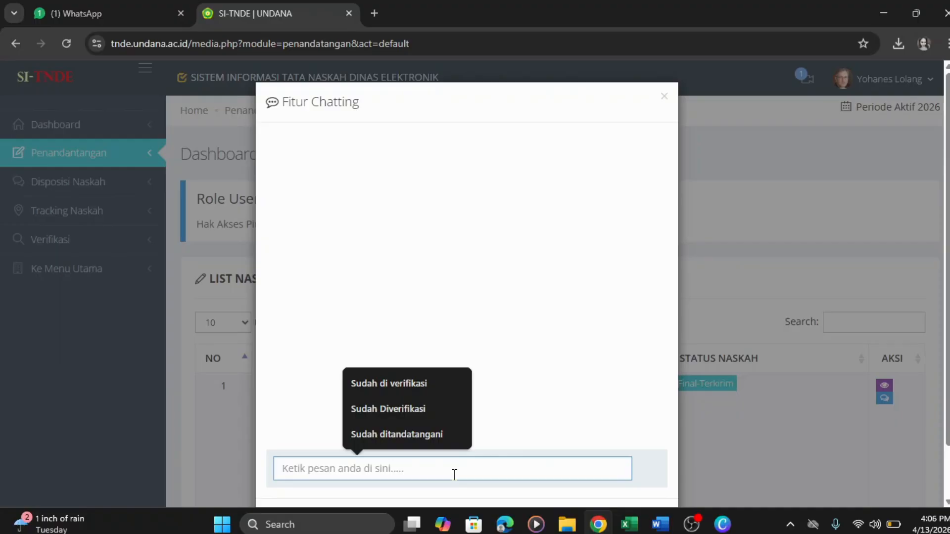
text(Sudah)
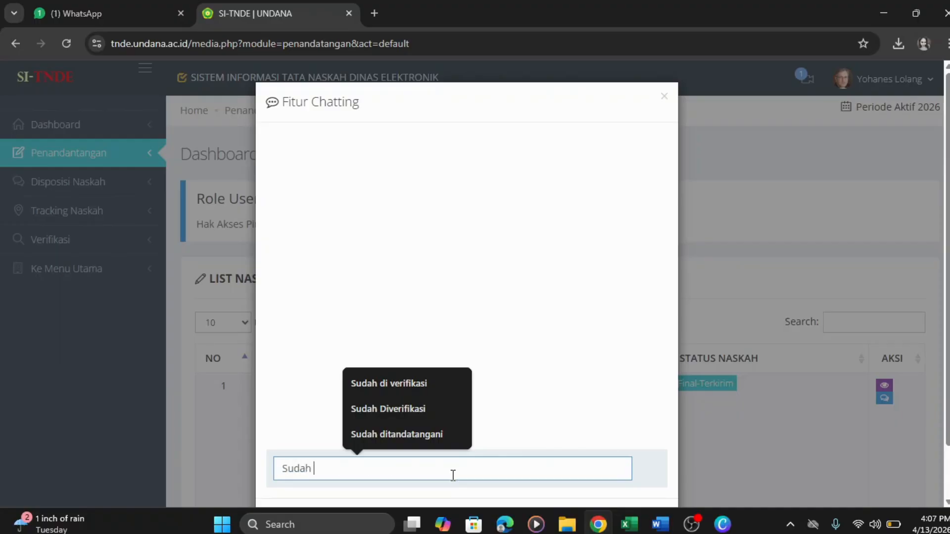
text( Ditand)
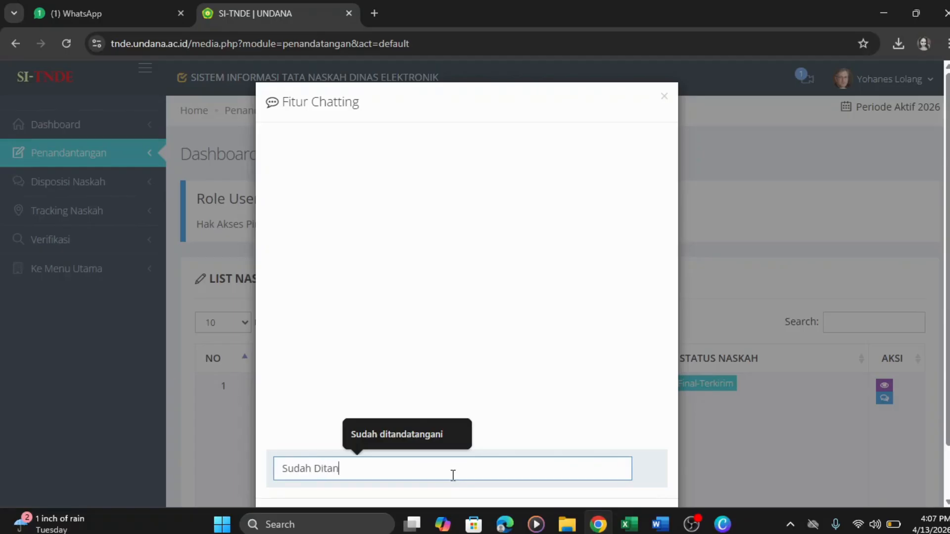
text(atangani)
key(Return)
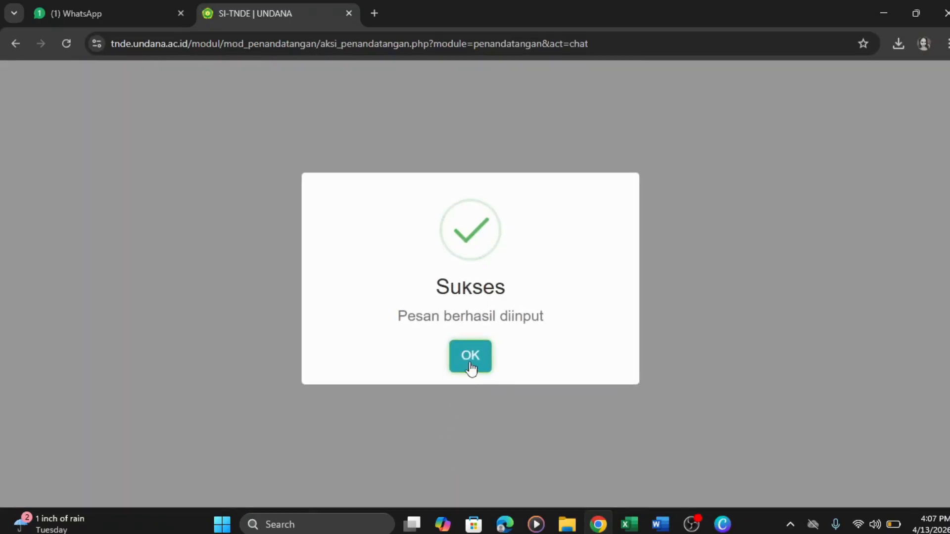
click(470, 367)
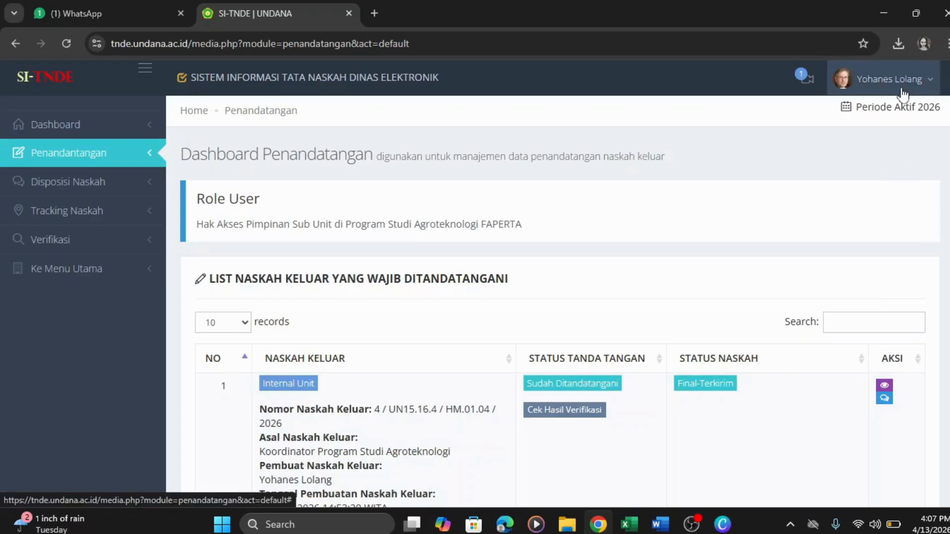
click(902, 93)
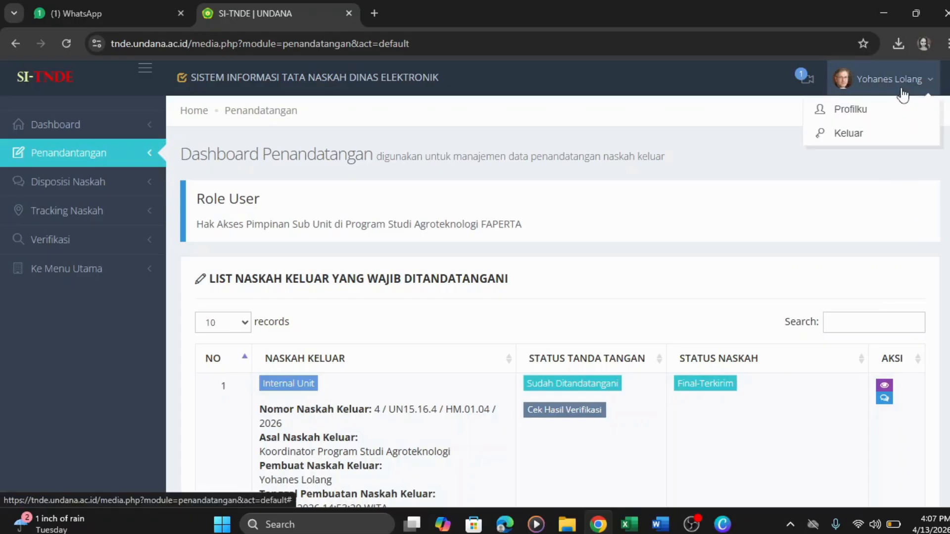
click(877, 139)
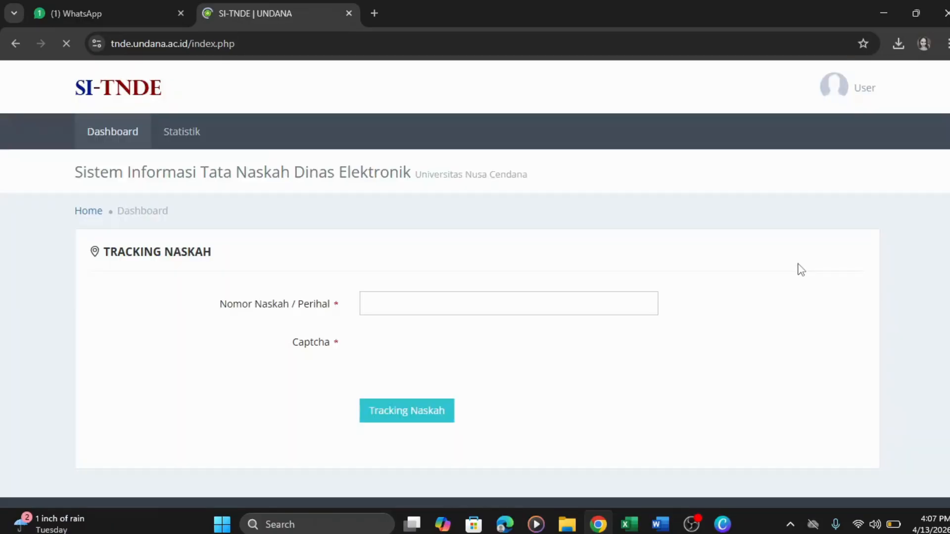
- Copy the unit user code from cell C40 of the tbl_user_unitkerja workbook, then return to the browser
click(654, 493)
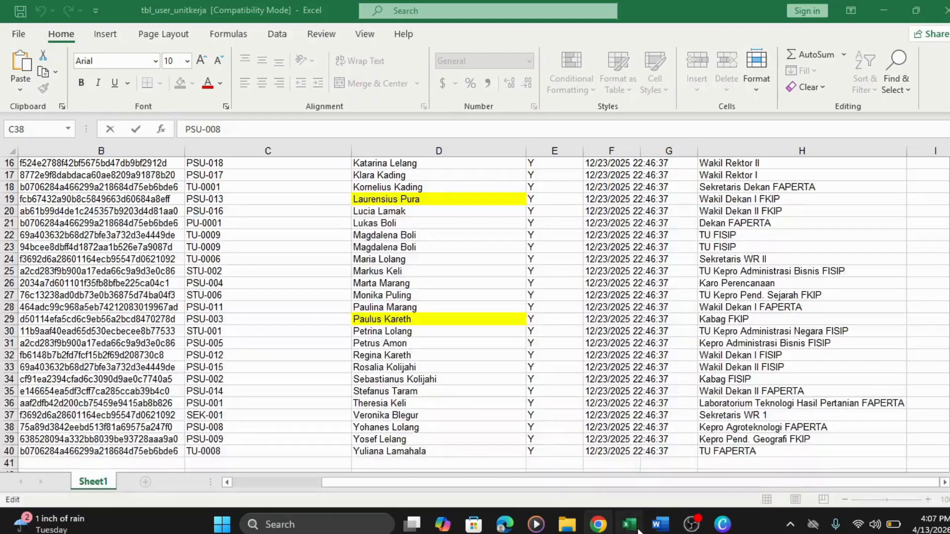
click(663, 452)
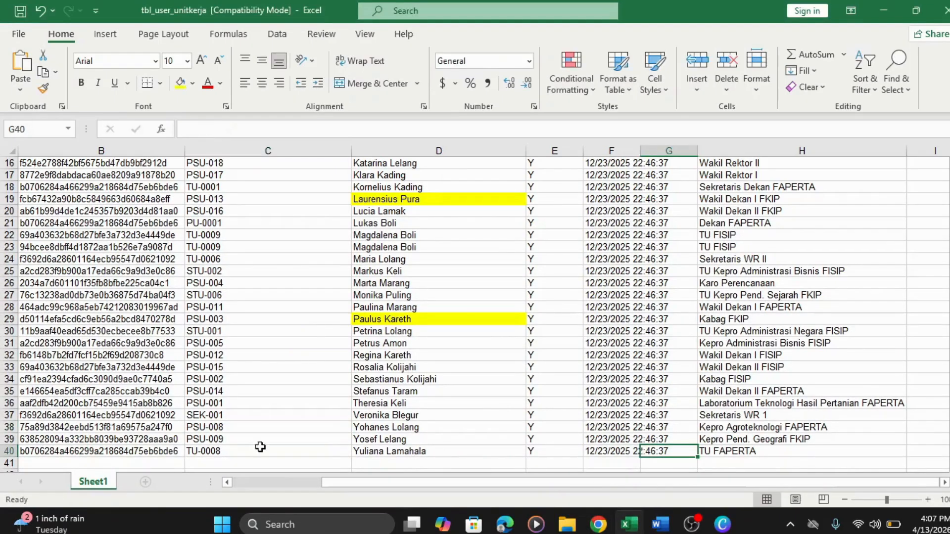
click(216, 450)
double_click(228, 450)
drag(228, 451, 188, 447)
right_click(189, 448)
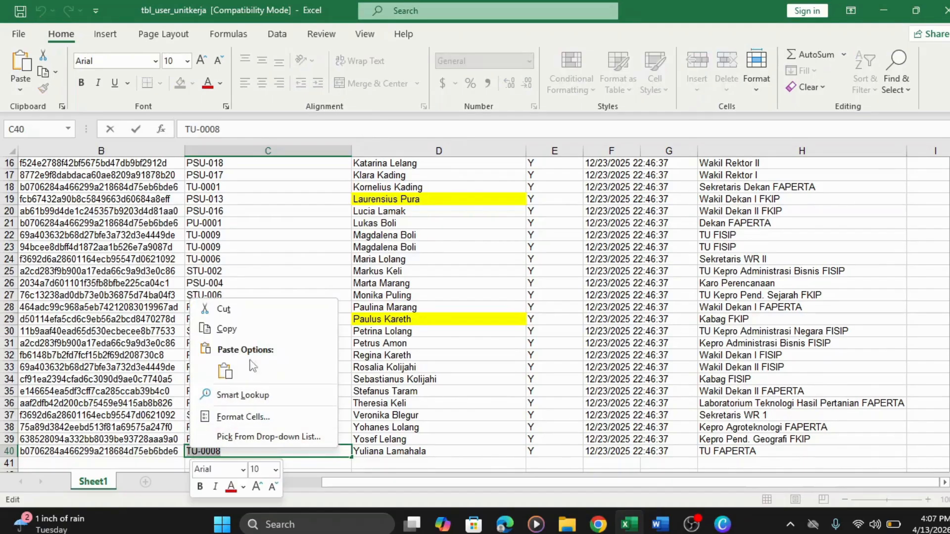
click(247, 330)
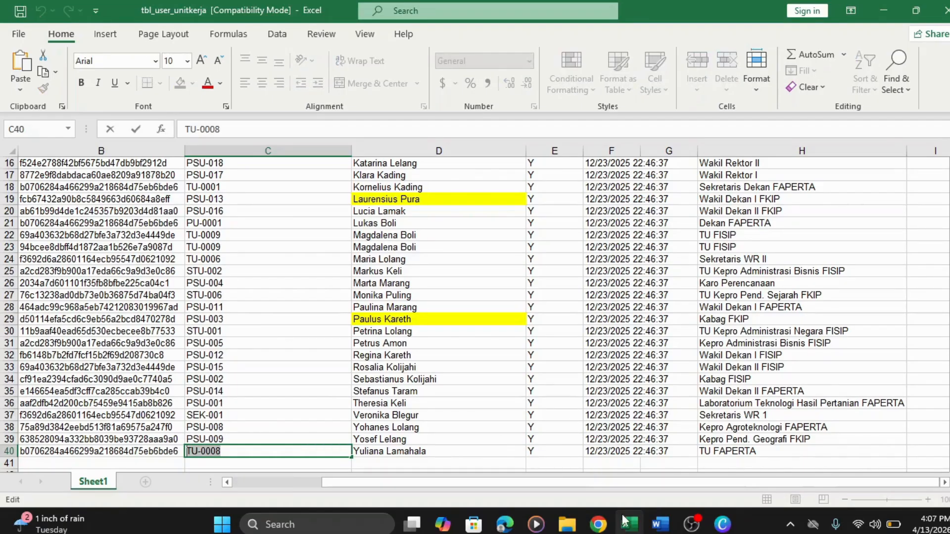
mouse_move(629, 523)
click(598, 523)
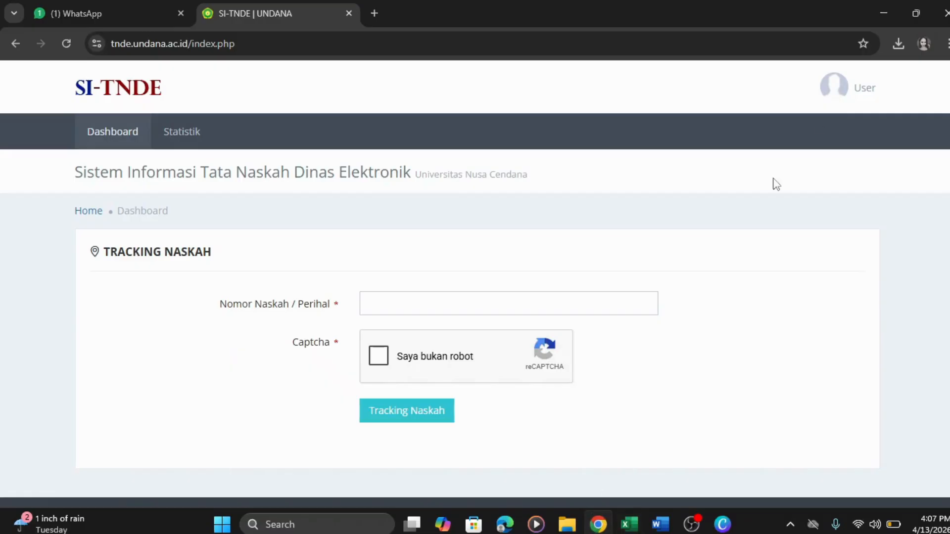
- Log in with the copied Admin-TU user code and saved password, passing the fire-hydrant reCAPTCHA
click(838, 90)
click(820, 121)
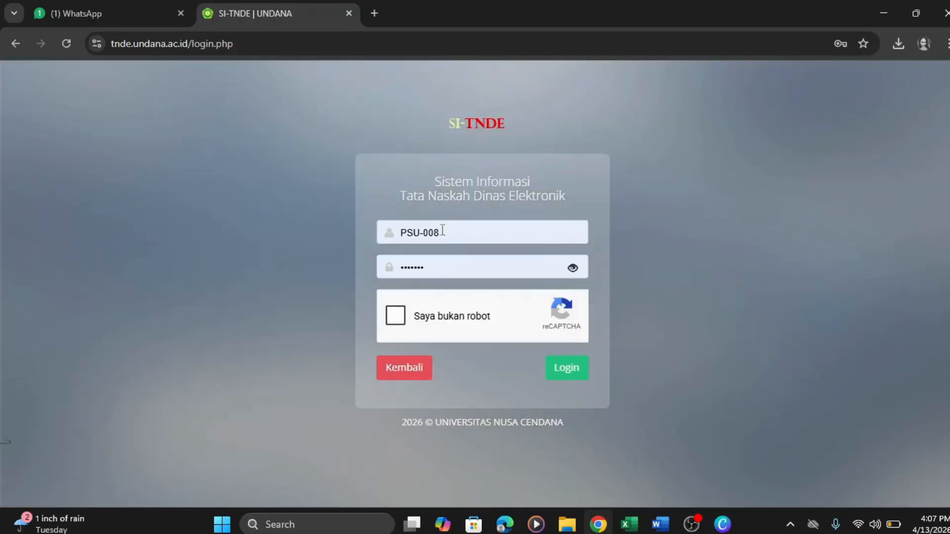
click(391, 235)
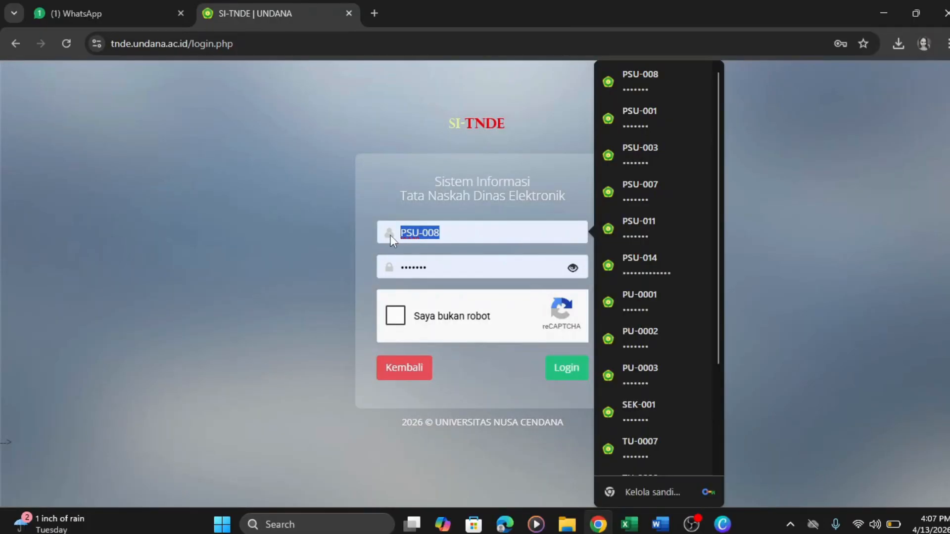
text(TU-0008)
click(471, 280)
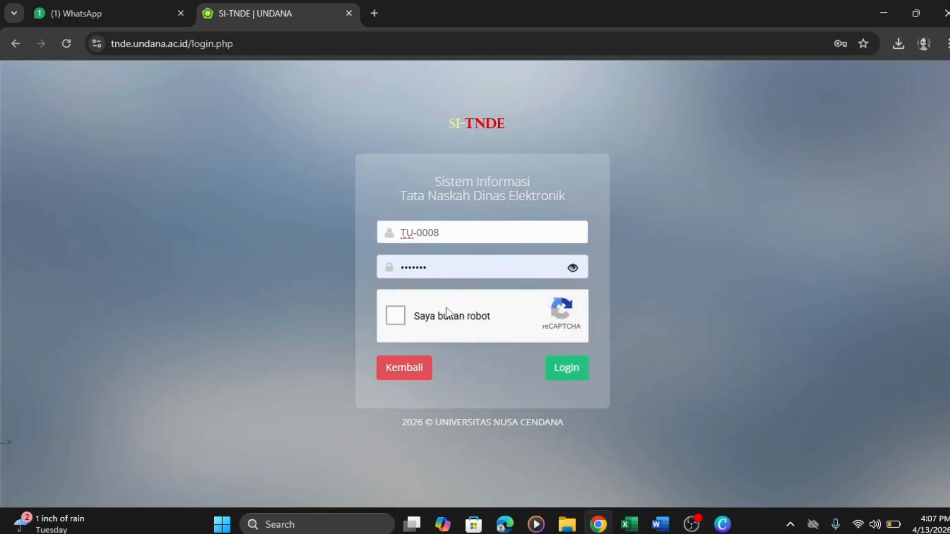
click(396, 315)
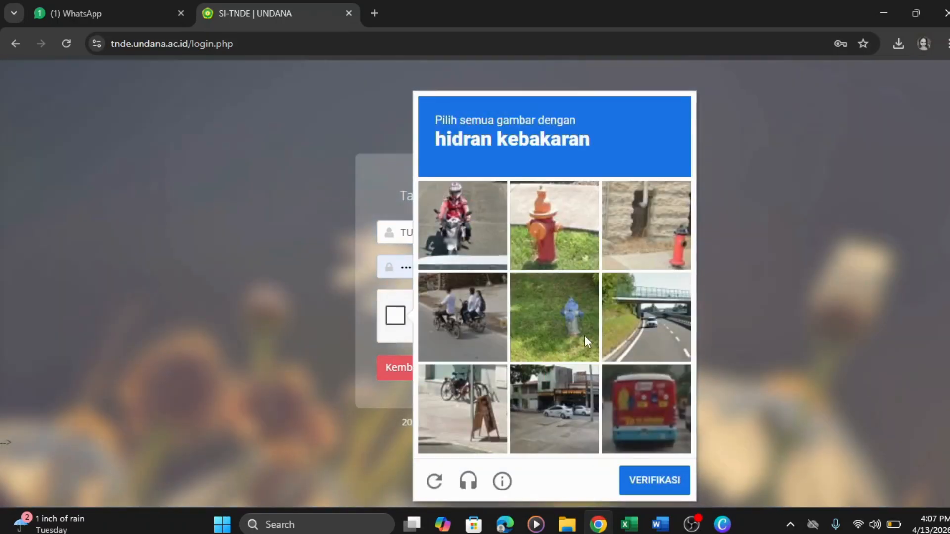
click(584, 320)
click(550, 236)
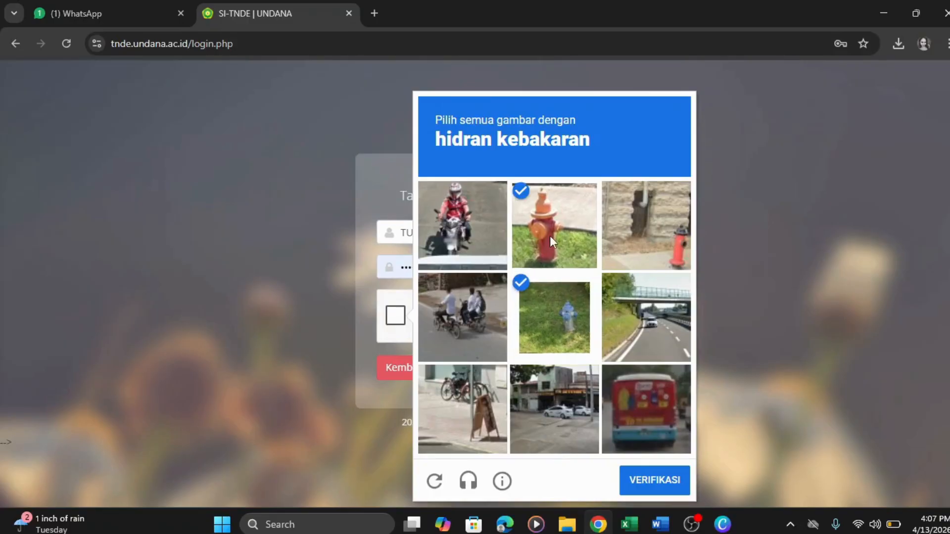
click(611, 236)
click(640, 483)
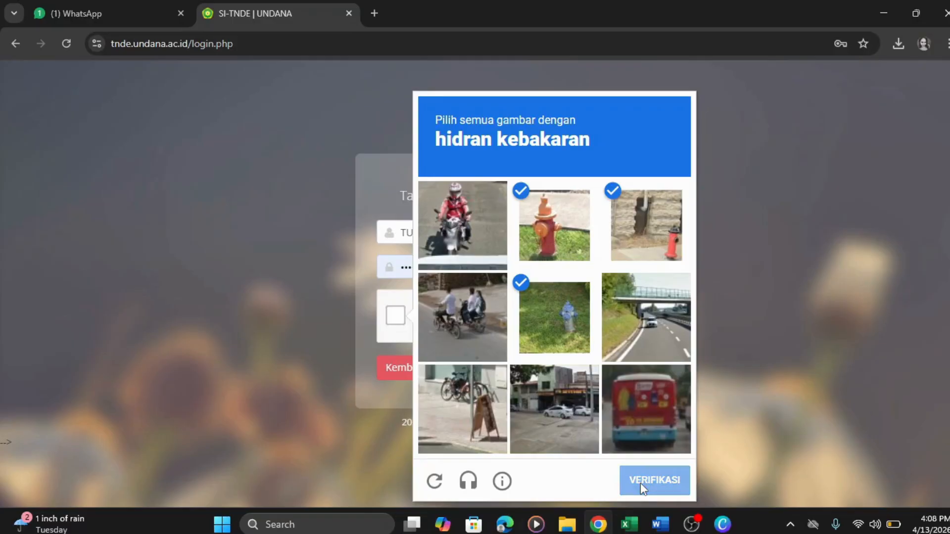
click(571, 375)
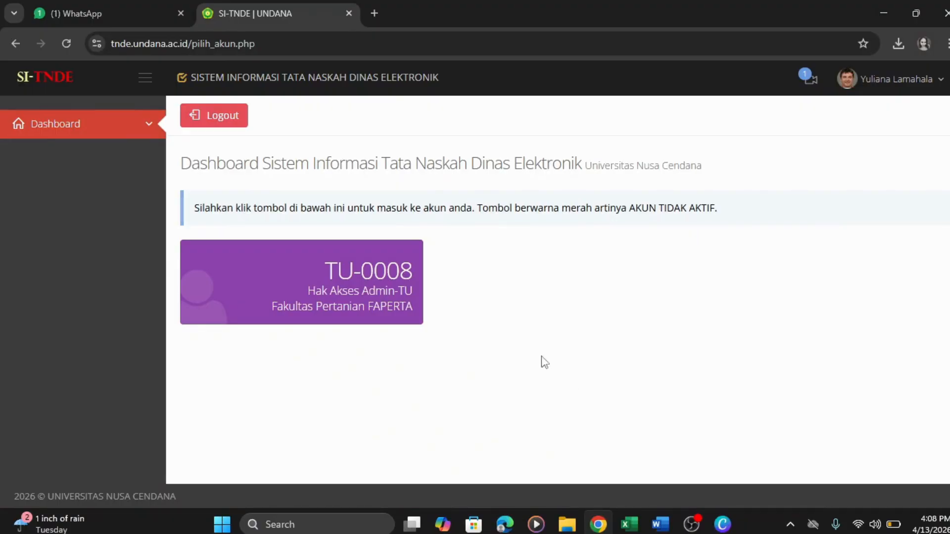
- Enter the FAPERTA Admin-TU account and confirm in Naskah Keluar that the Pengumuman letter is signed (Setuju)
click(382, 303)
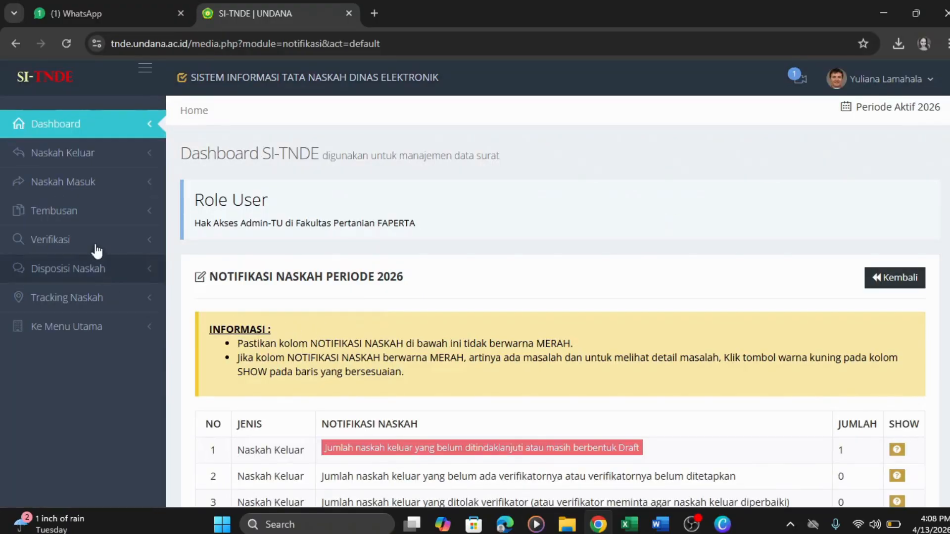
click(88, 161)
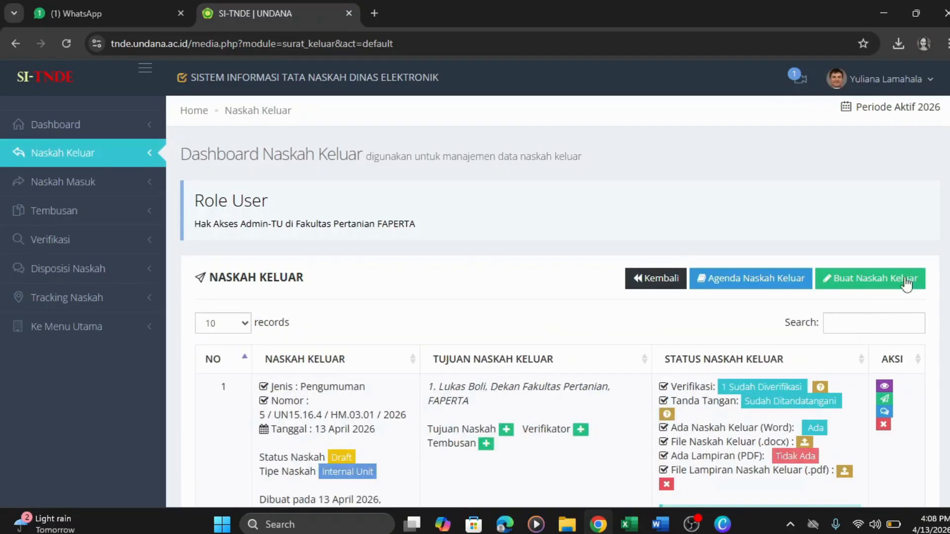
scroll(558, 301, down, 2)
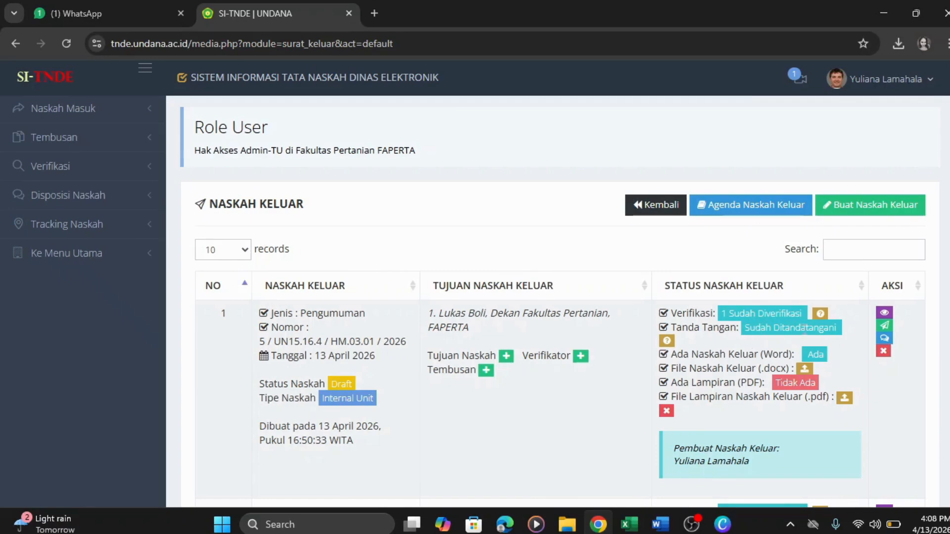
click(667, 342)
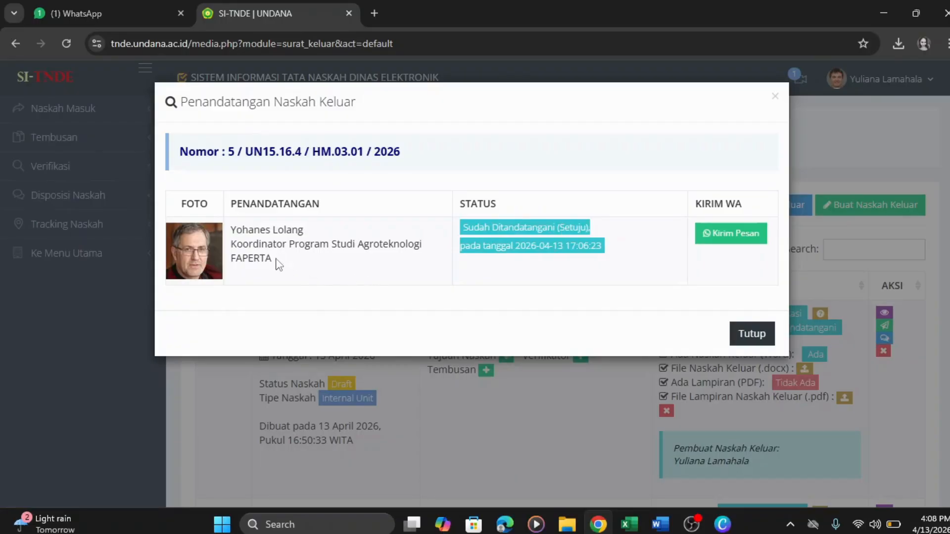
click(757, 336)
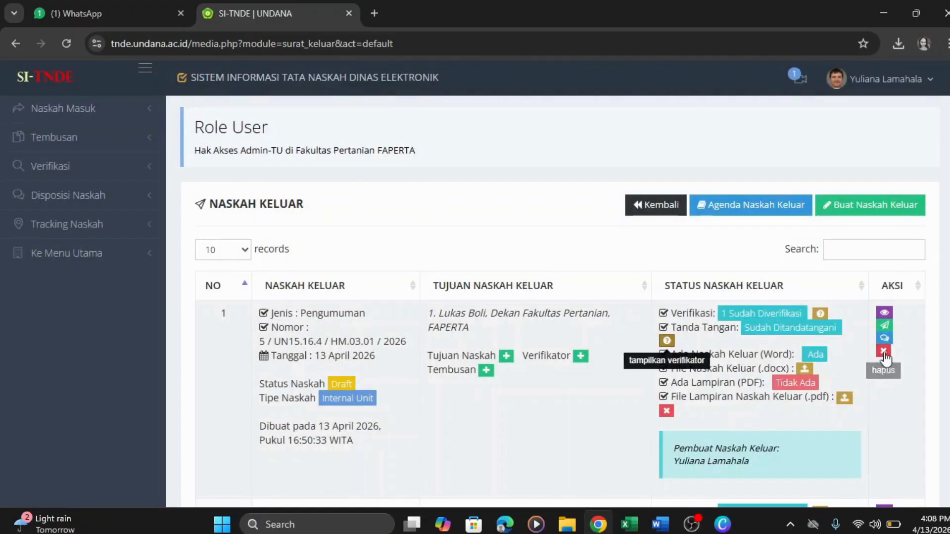
- Open the Pengumuman letter's detail page and scroll through its fields
click(884, 314)
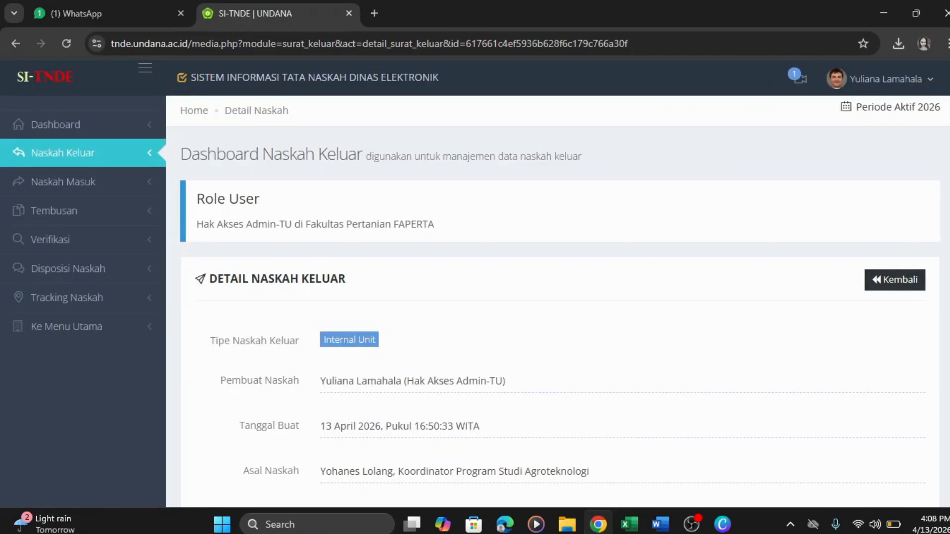
scroll(558, 301, down, 2)
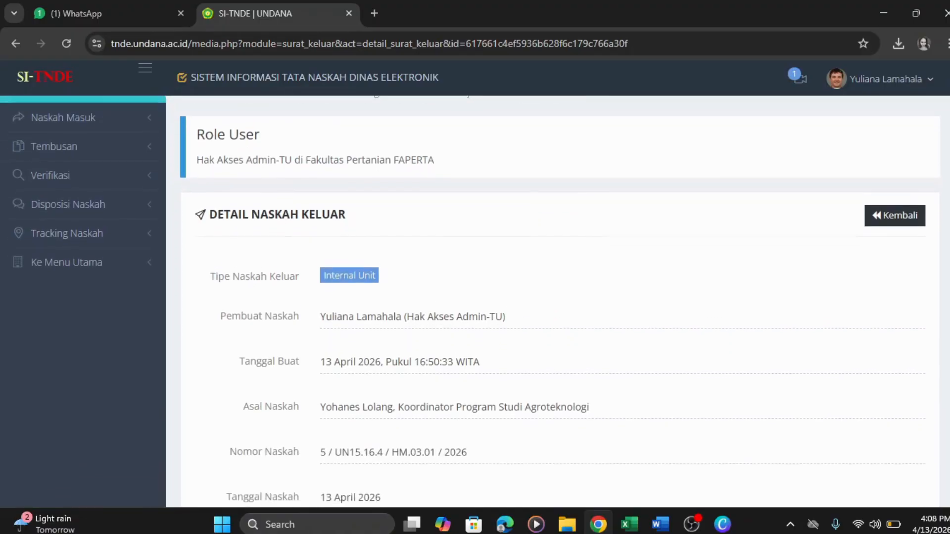
scroll(558, 301, down, 2)
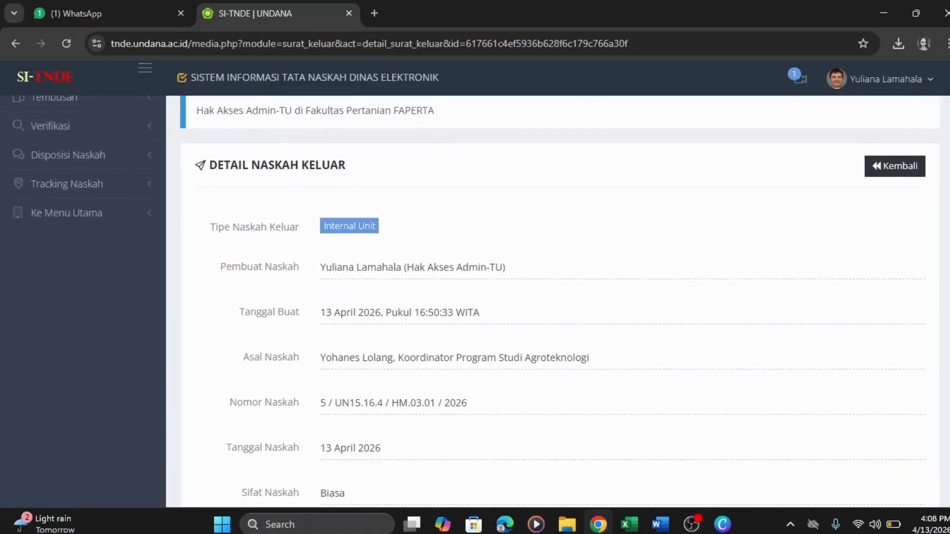
scroll(558, 302, down, 3)
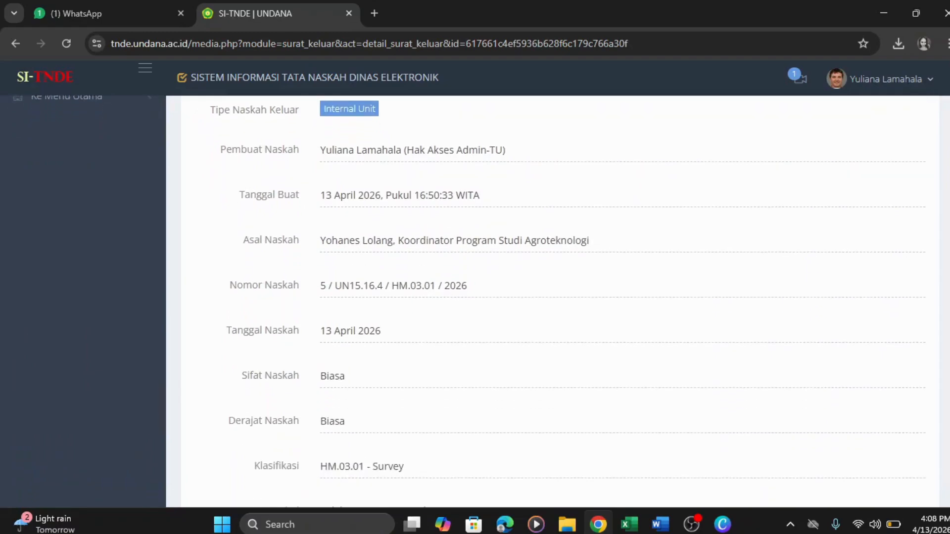
scroll(558, 301, down, 3)
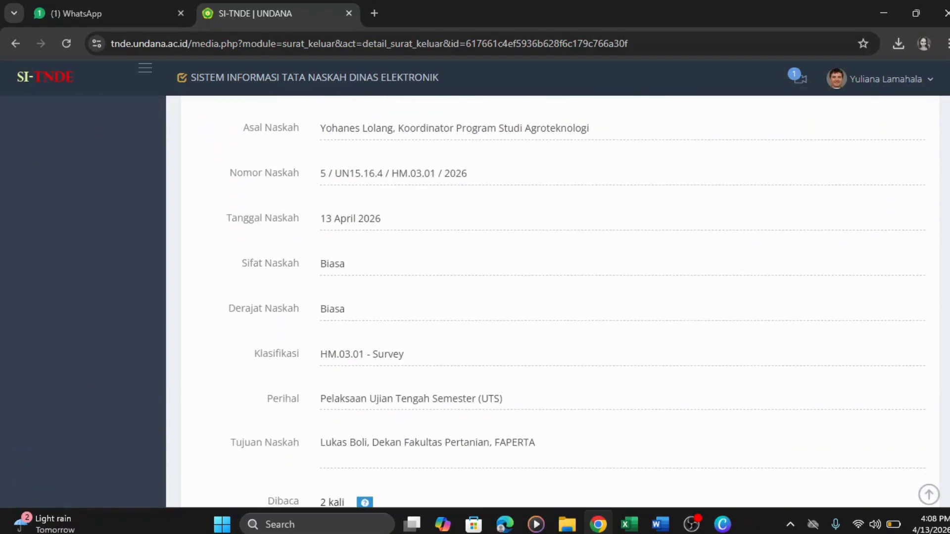
scroll(559, 301, down, 2)
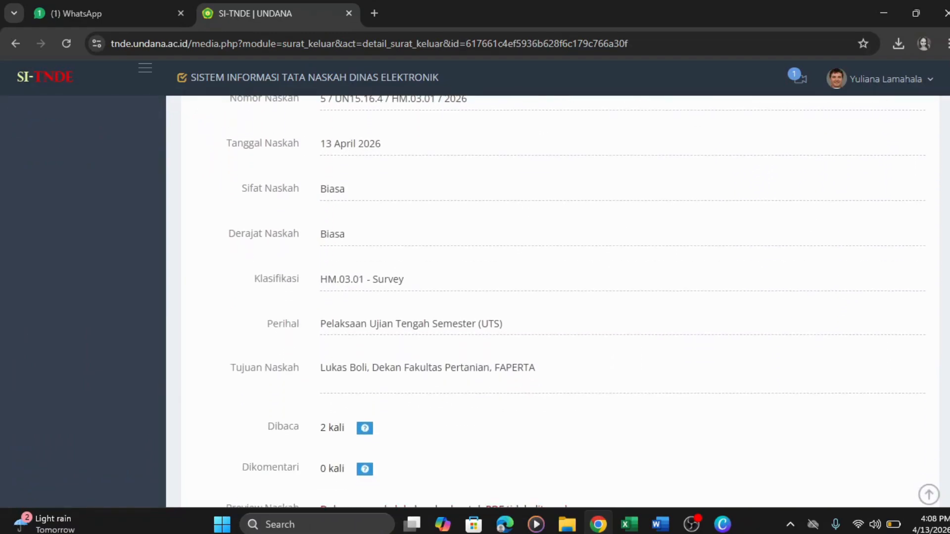
scroll(558, 301, down, 3)
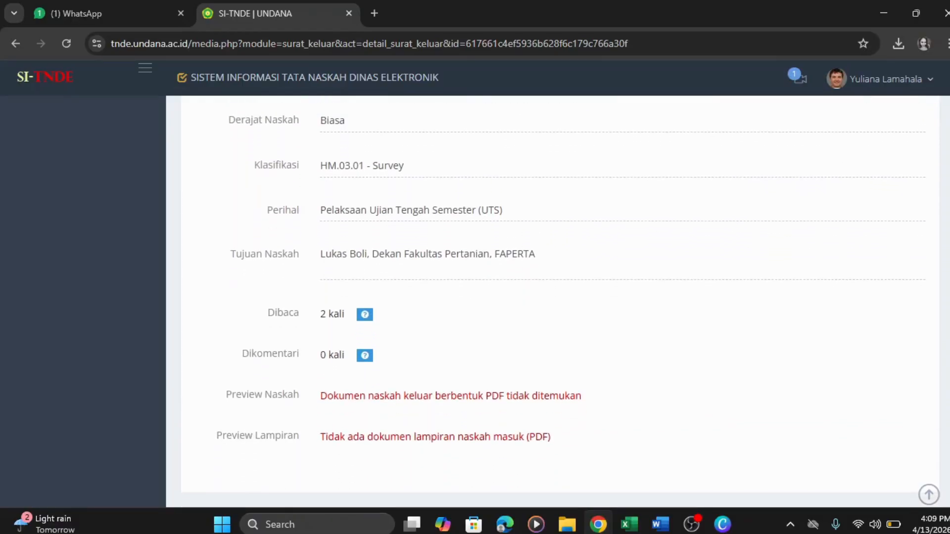
scroll(559, 301, down, 1)
scroll(482, 301, down, 1)
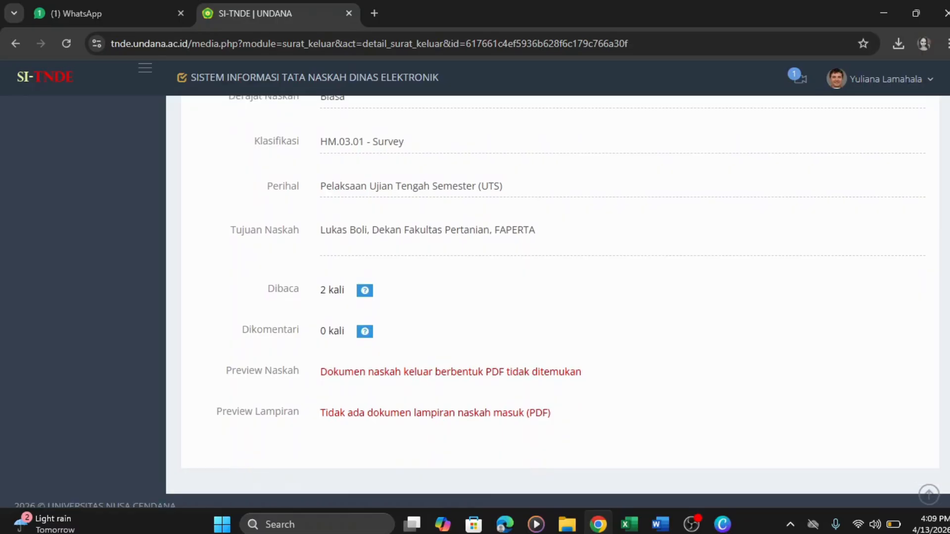
- Check the Dibaca readers list (read 2 times), then go back to the Naskah Keluar list
click(364, 291)
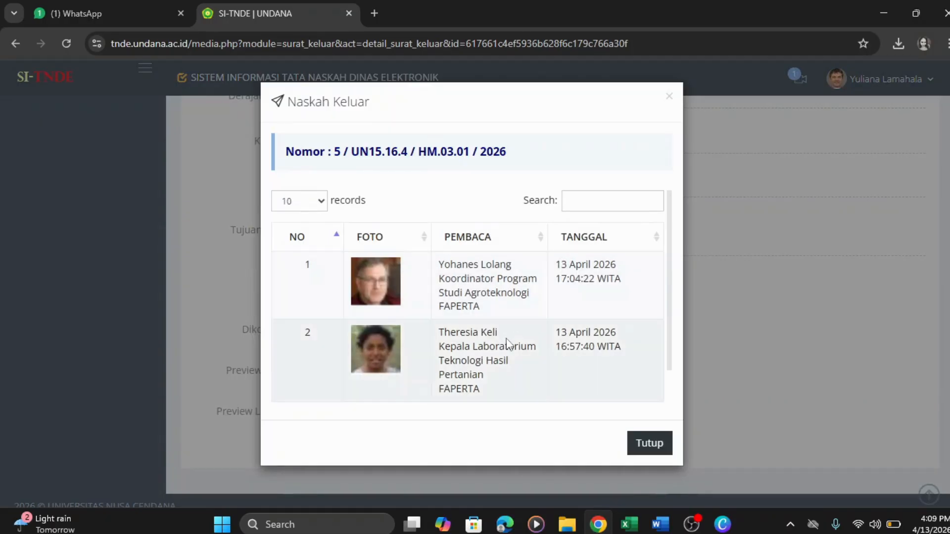
click(652, 448)
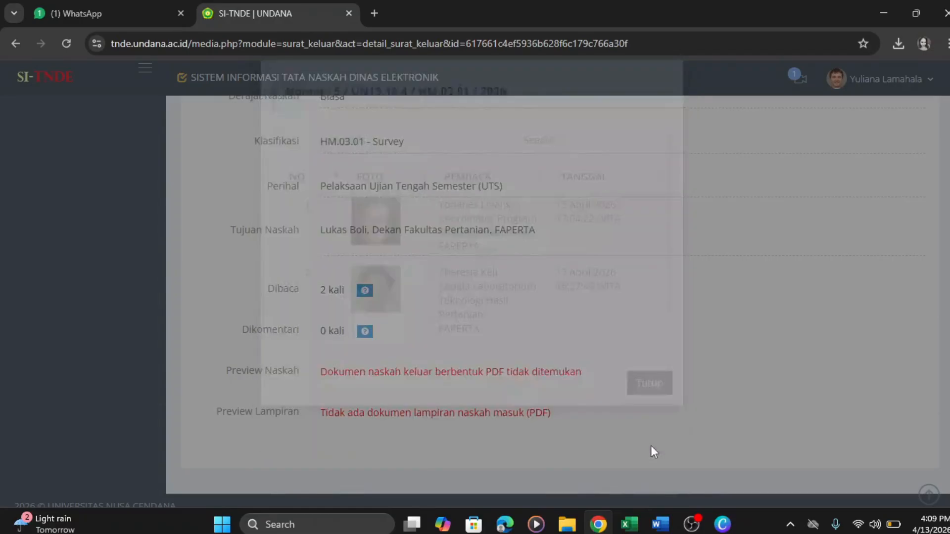
scroll(482, 301, up, 5)
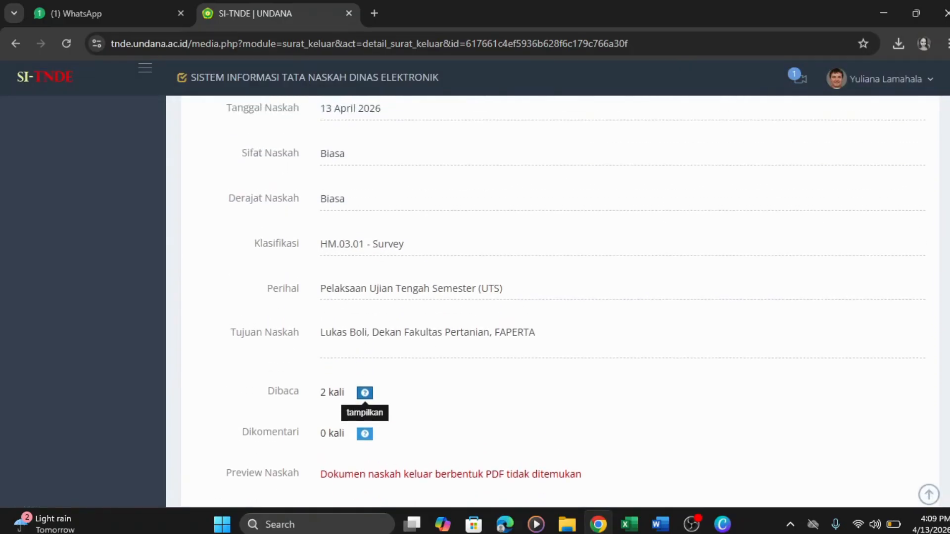
scroll(899, 223, up, 5)
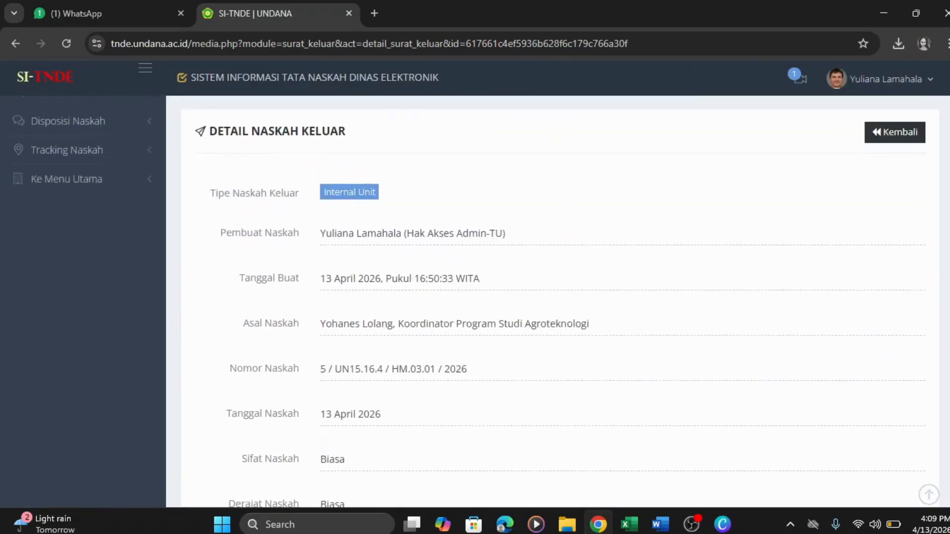
click(898, 218)
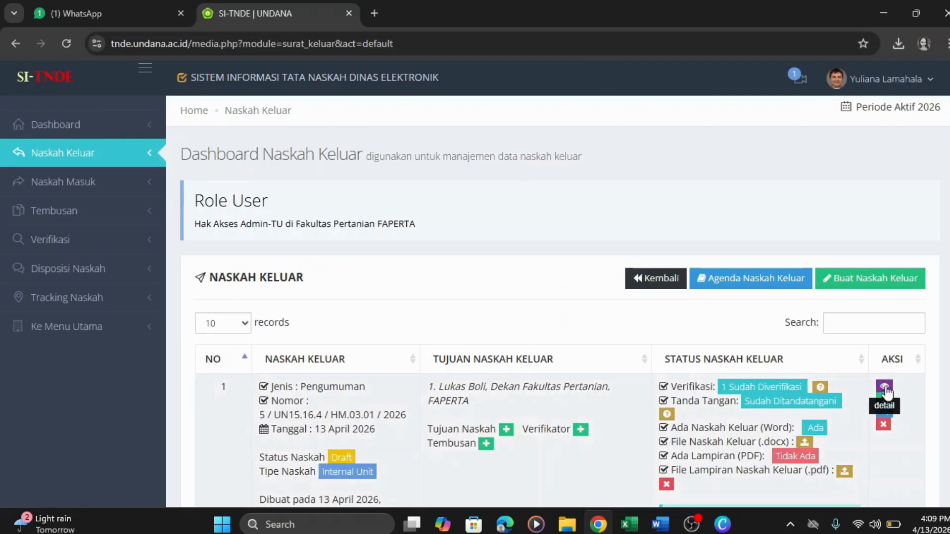
- Open and close the letter's Fitur Chatting window, then scroll the Naskah Keluar table
click(884, 413)
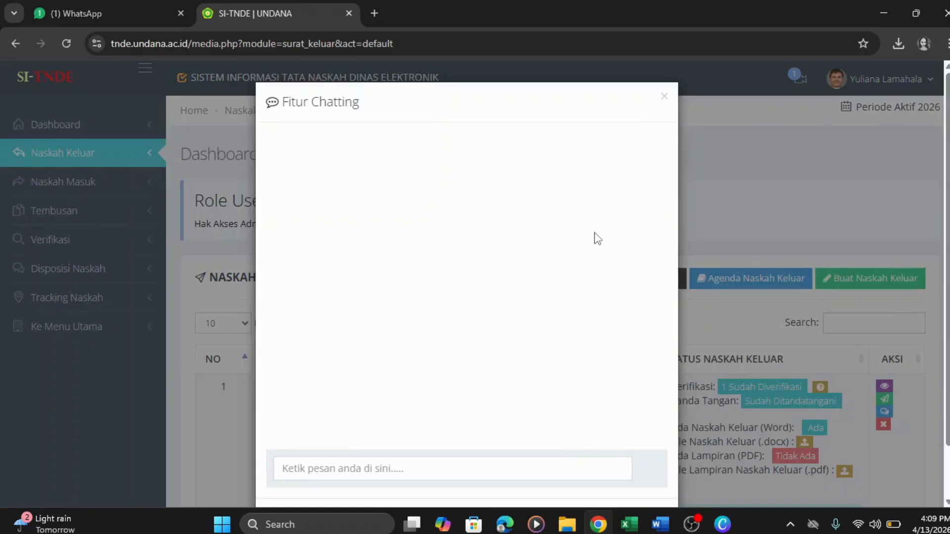
click(664, 98)
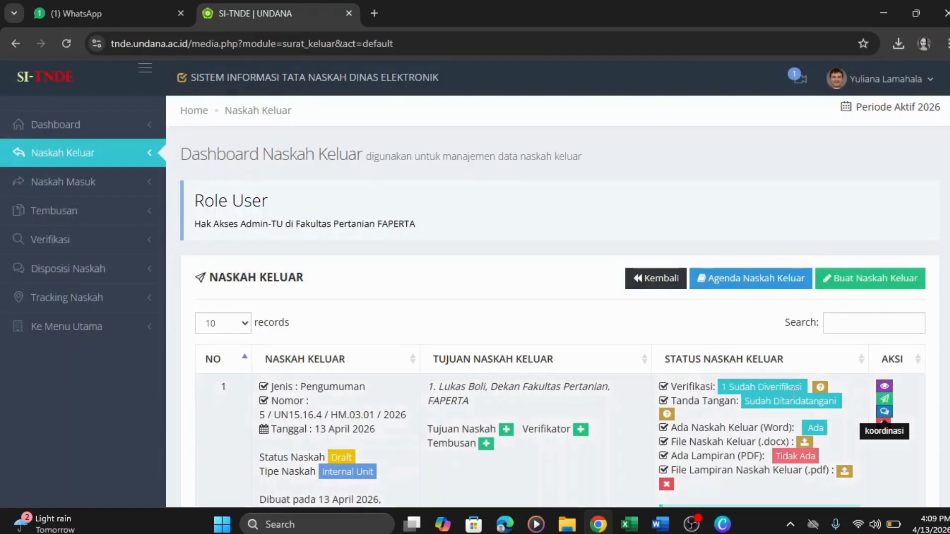
scroll(889, 479, down, 1)
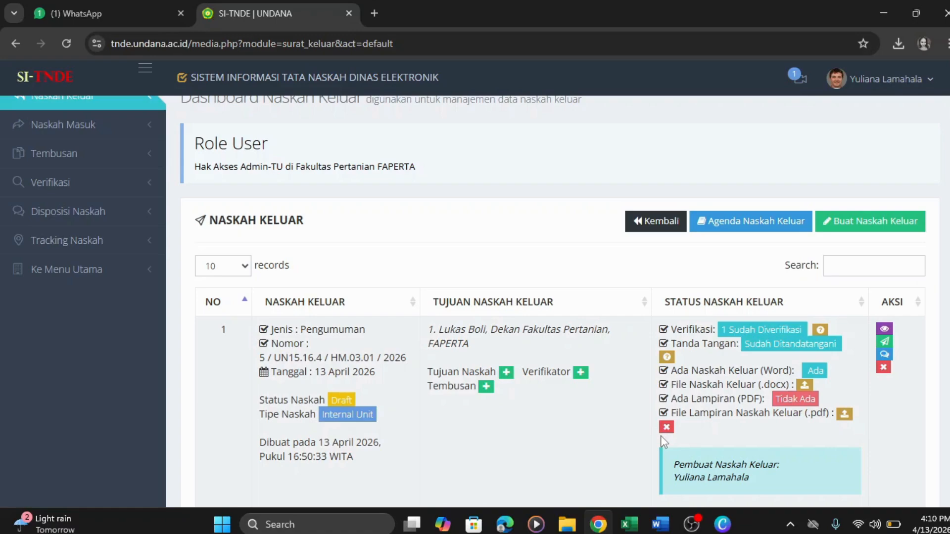
- Send the signed Pengumuman letter to its recipient and acknowledge the Sukses message
click(887, 341)
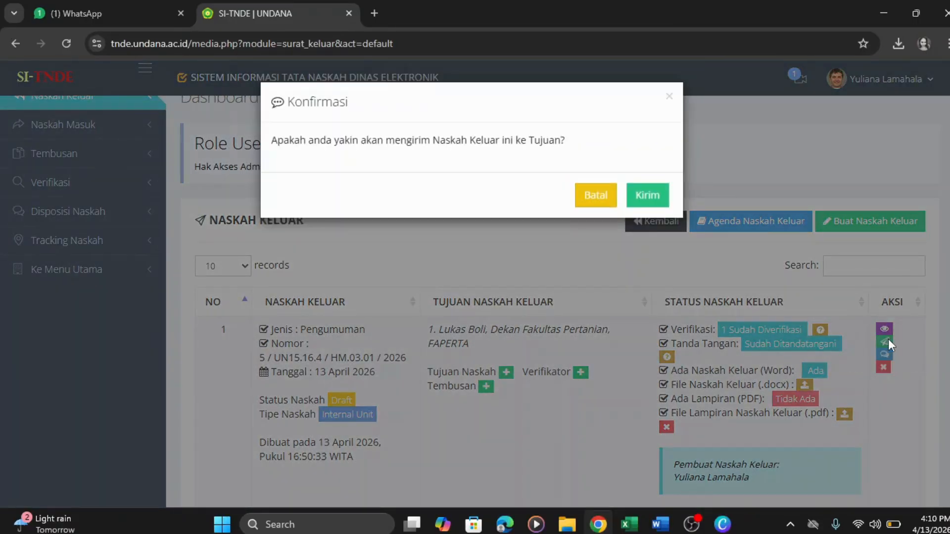
click(639, 196)
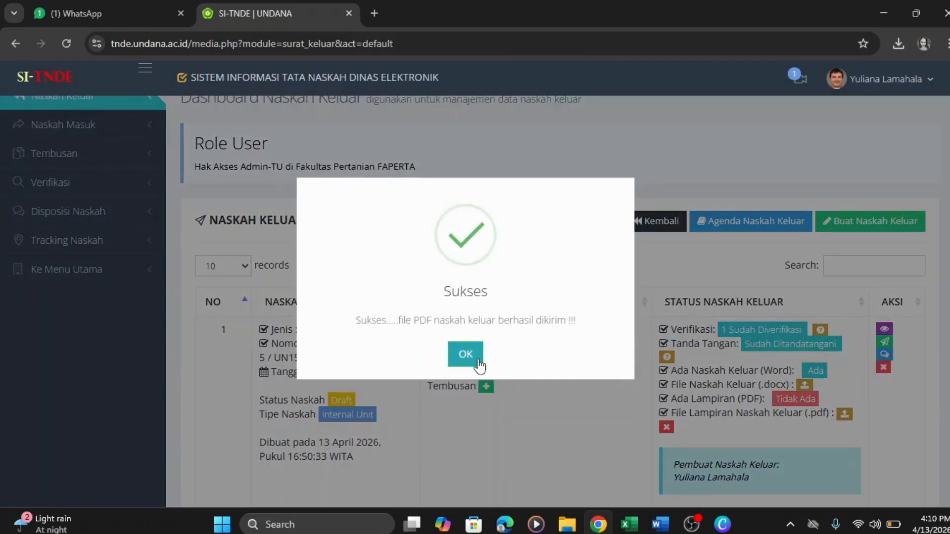
click(475, 360)
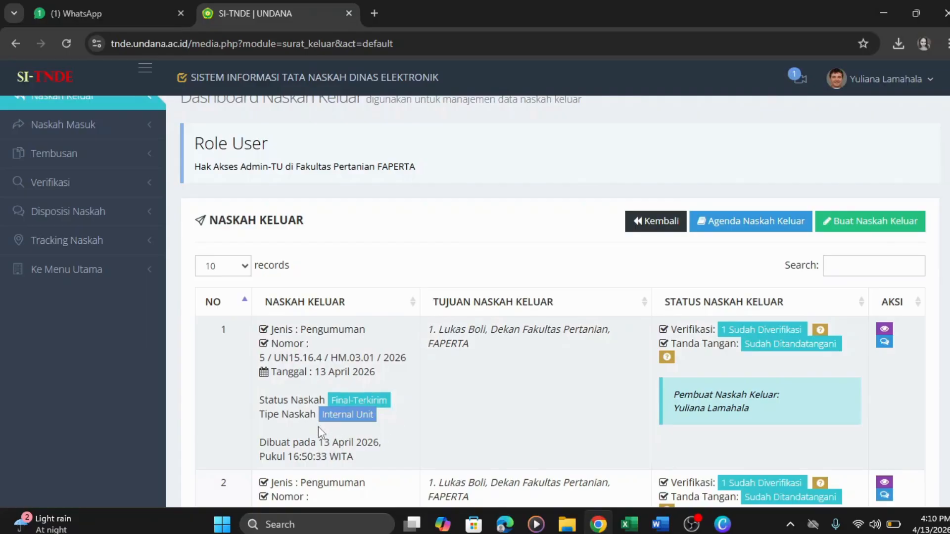
- Highlight the letter's Internal Unit type, Pengumuman line and number, then open its details
drag(322, 416, 375, 415)
drag(365, 329, 263, 330)
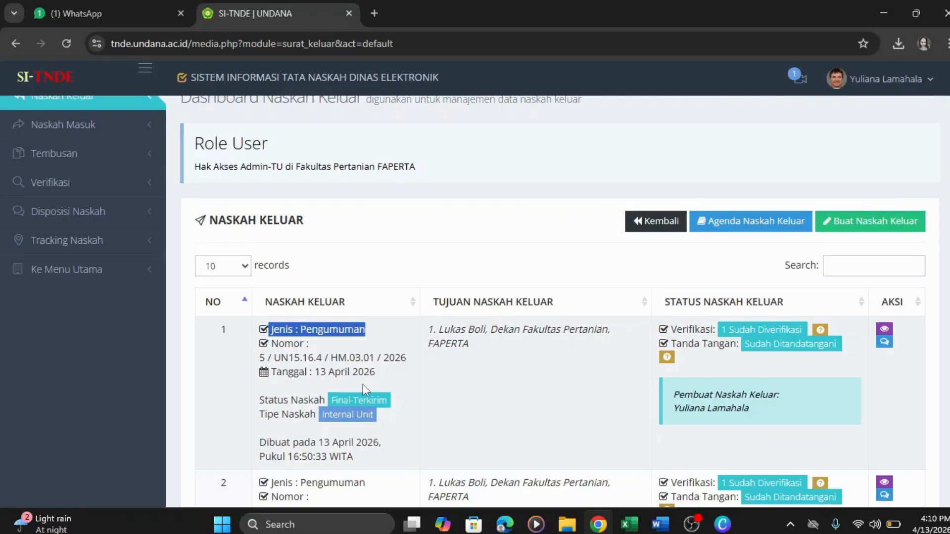
click(408, 396)
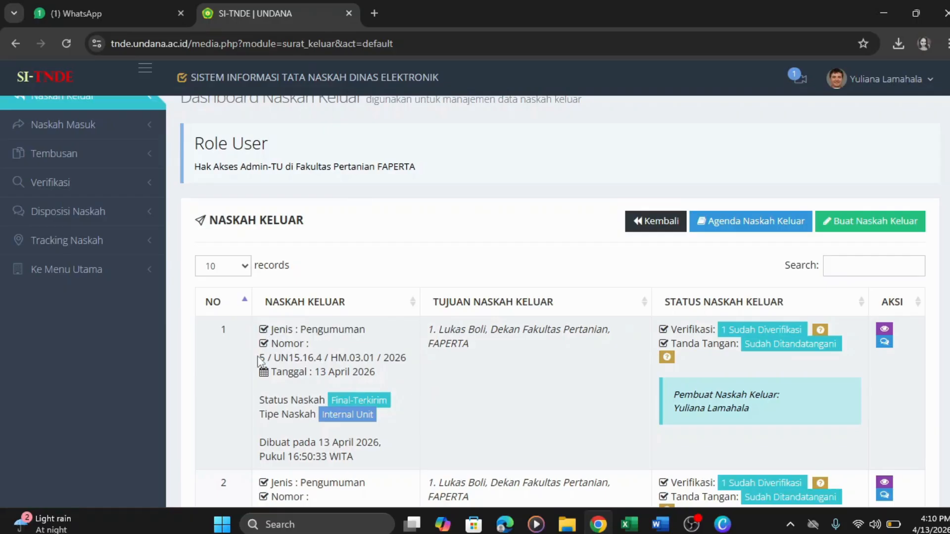
drag(259, 358, 411, 358)
click(430, 349)
click(885, 331)
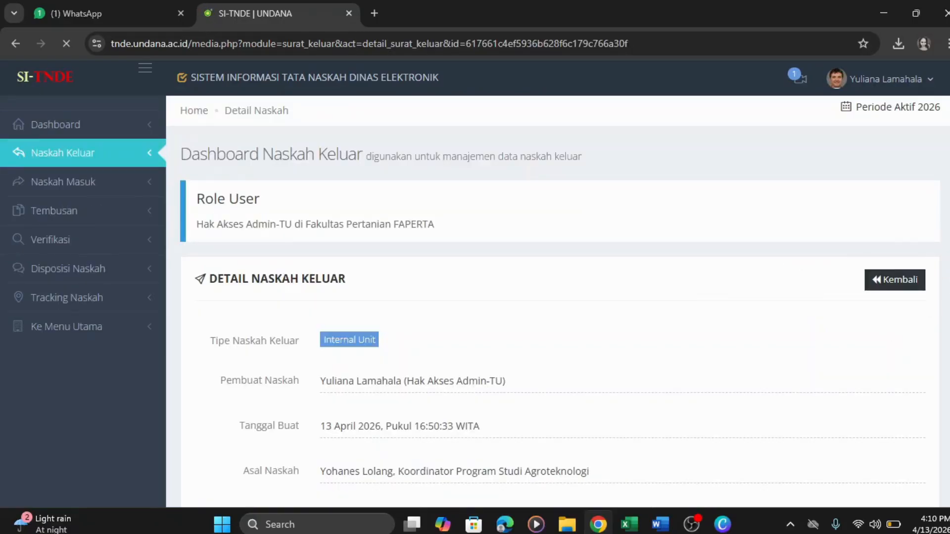
- Scroll through the PDF preview of letter 5/UN15.16.4/HM.03.01/2026, dated 13 April 2026, with its QR signature
scroll(946, 269, down, 3)
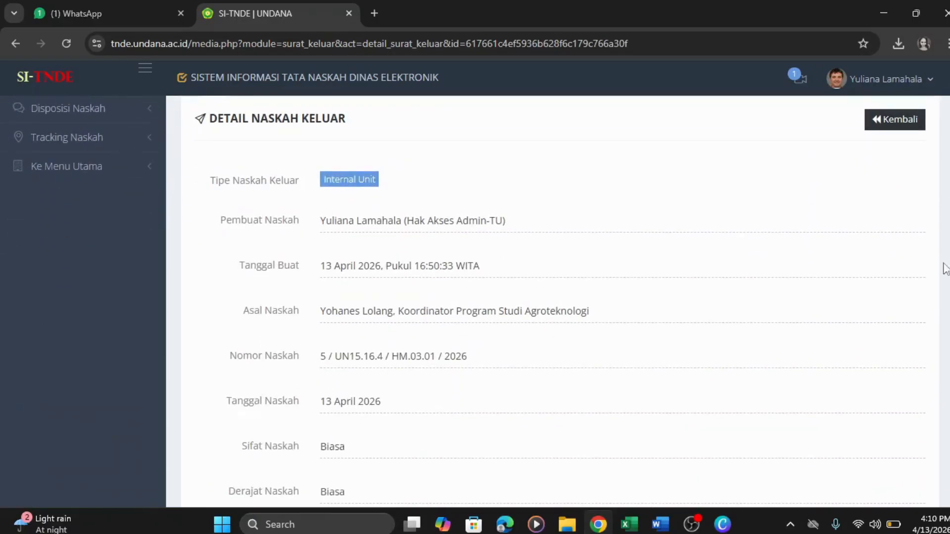
scroll(945, 268, down, 5)
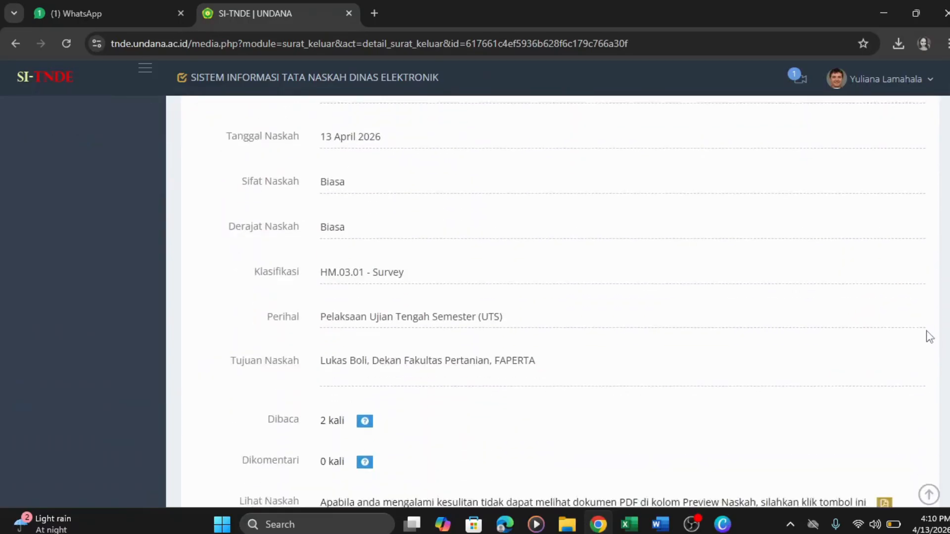
scroll(929, 337, down, 3)
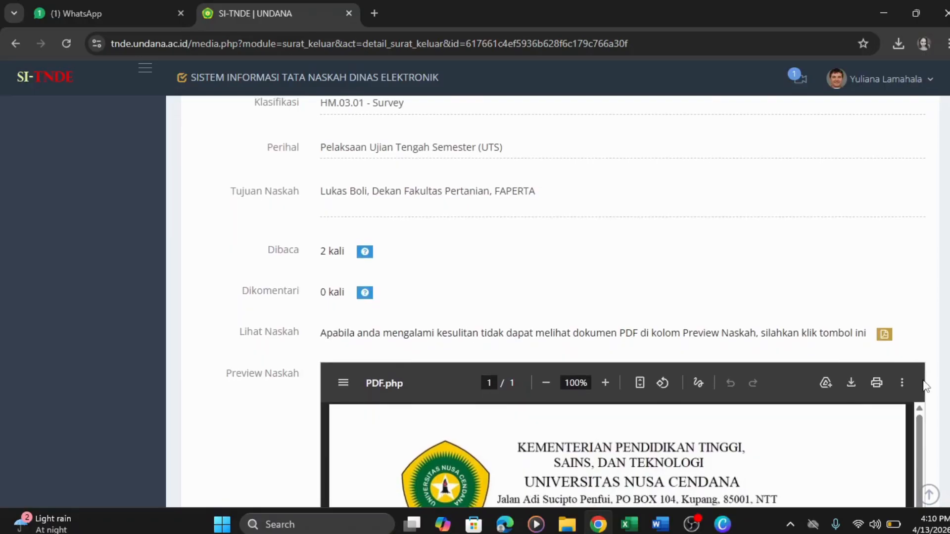
scroll(925, 385, down, 3)
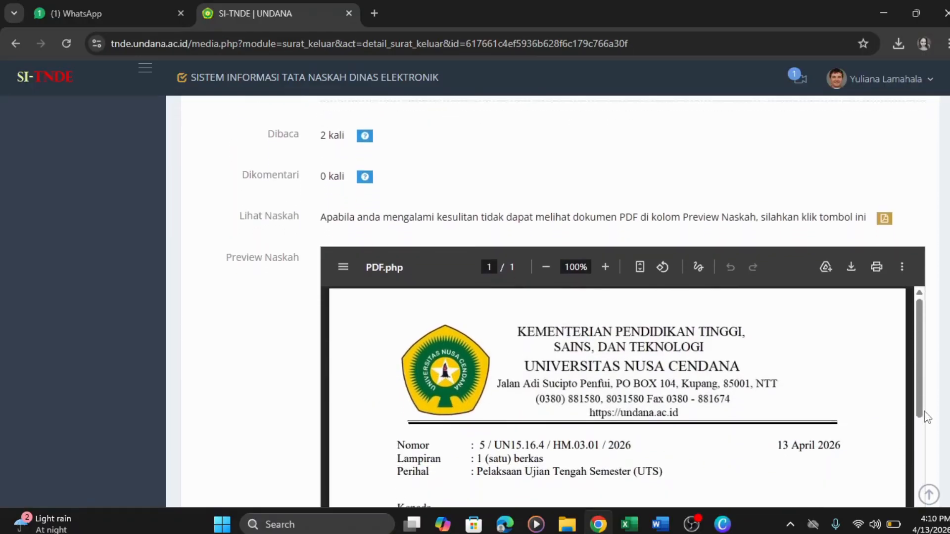
scroll(927, 417, down, 1)
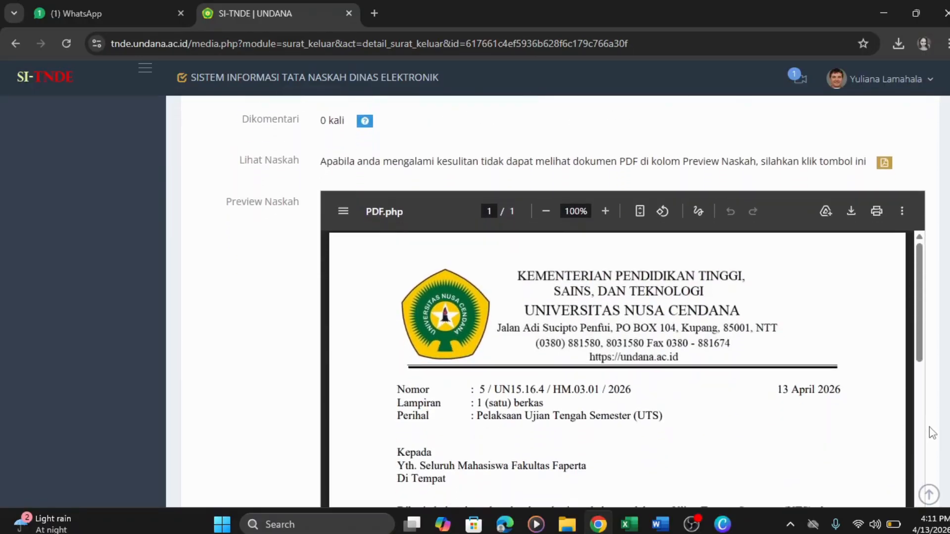
scroll(932, 433, down, 1)
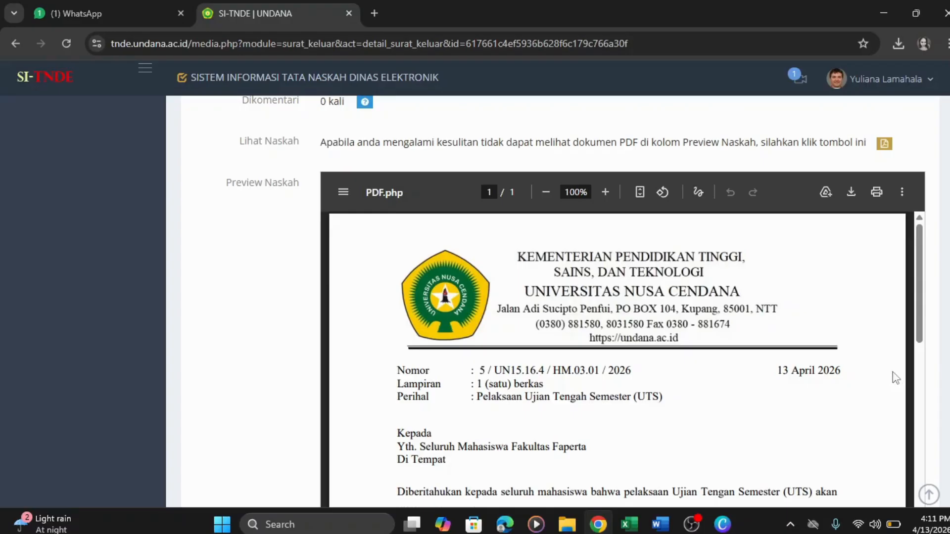
scroll(576, 302, down, 1)
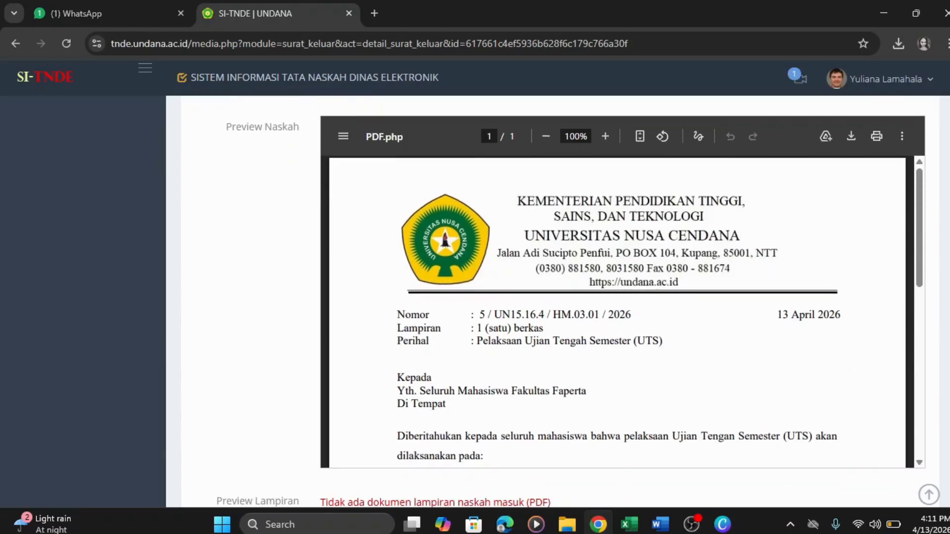
scroll(576, 301, down, 1)
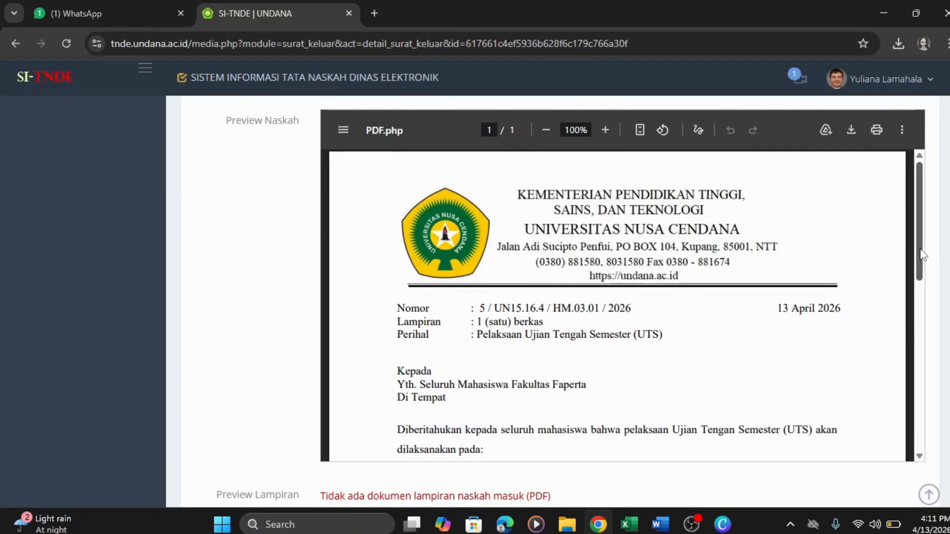
drag(921, 255, 890, 248)
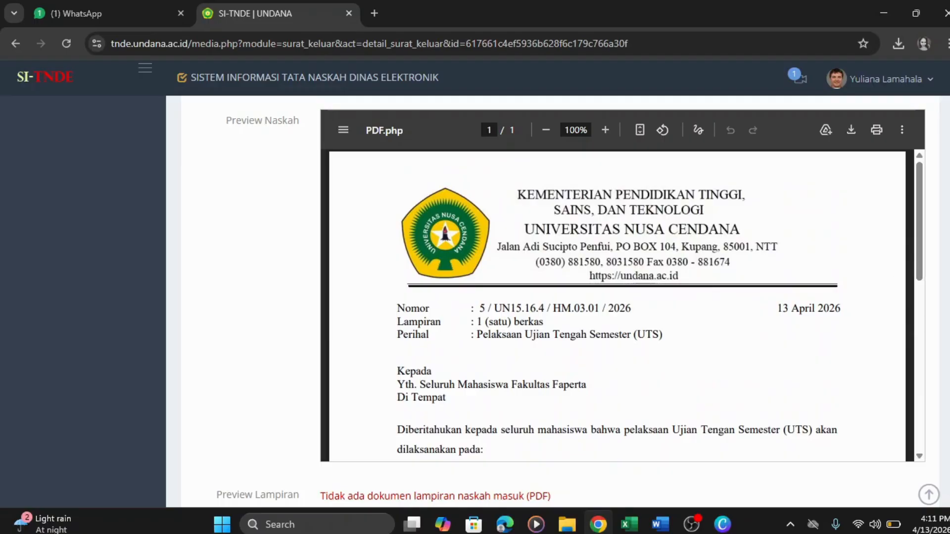
scroll(553, 302, down, 1)
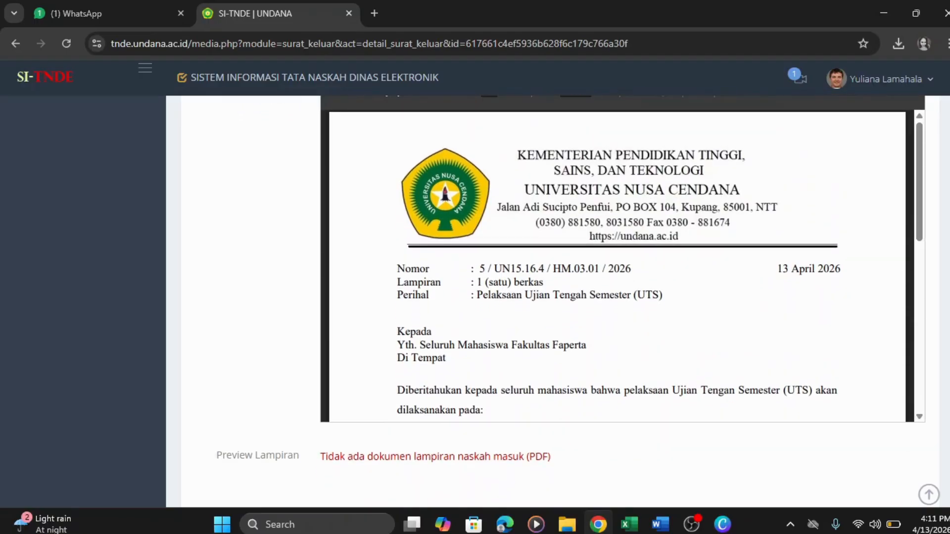
scroll(553, 302, up, 3)
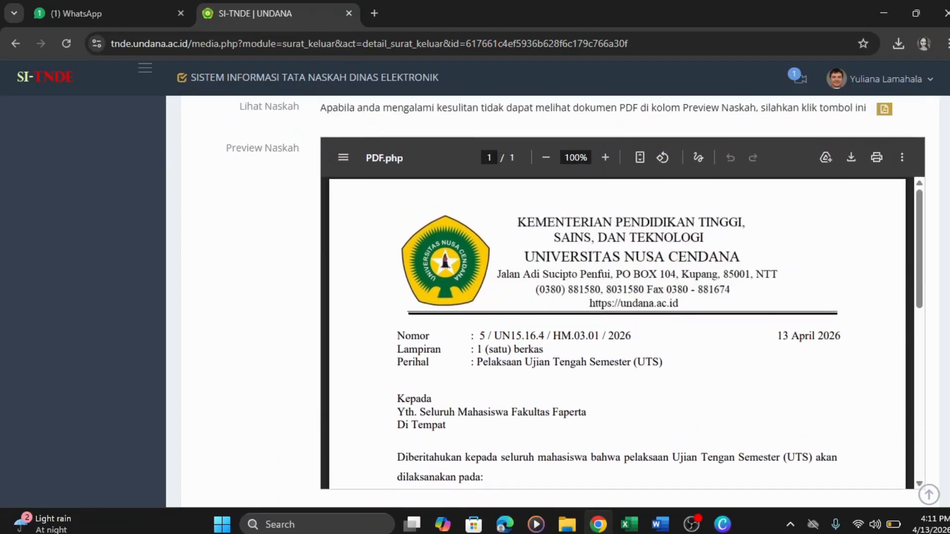
scroll(553, 302, up, 4)
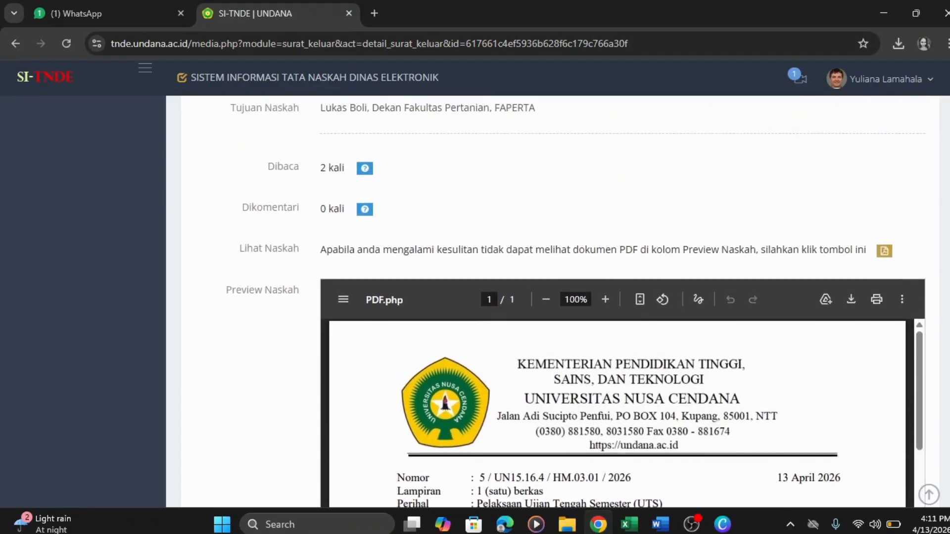
scroll(553, 302, up, 5)
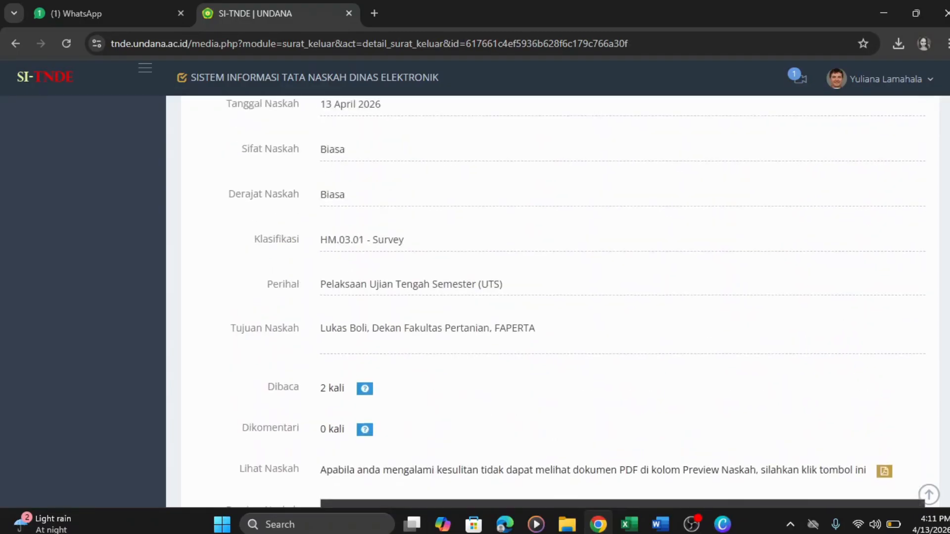
scroll(932, 163, up, 5)
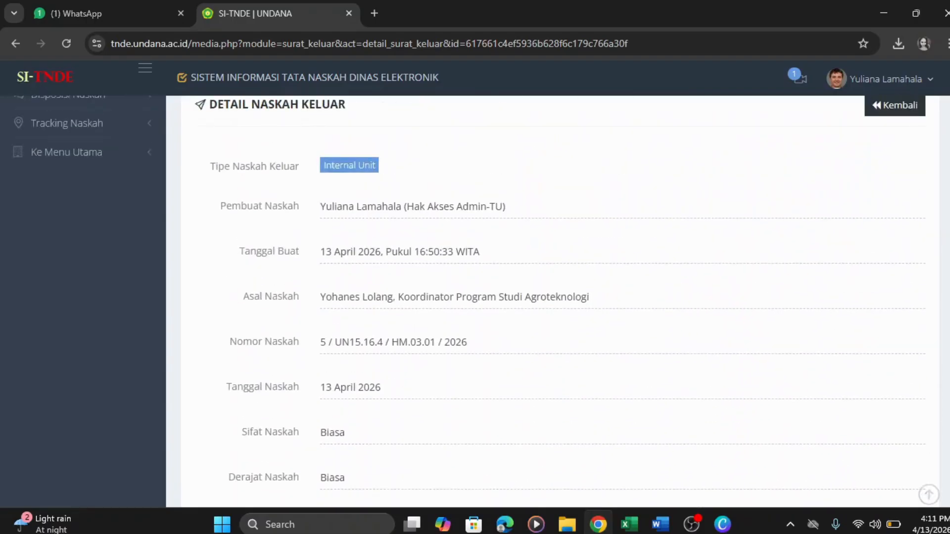
- Return to the Naskah Keluar list and confirm the Pengumuman letter shows Final-Terkirim
click(899, 184)
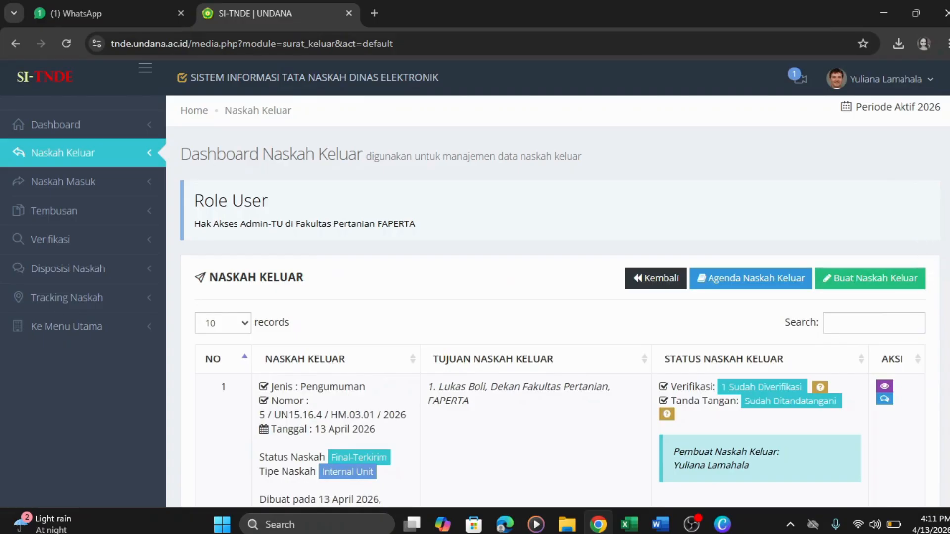
scroll(930, 296, down, 1)
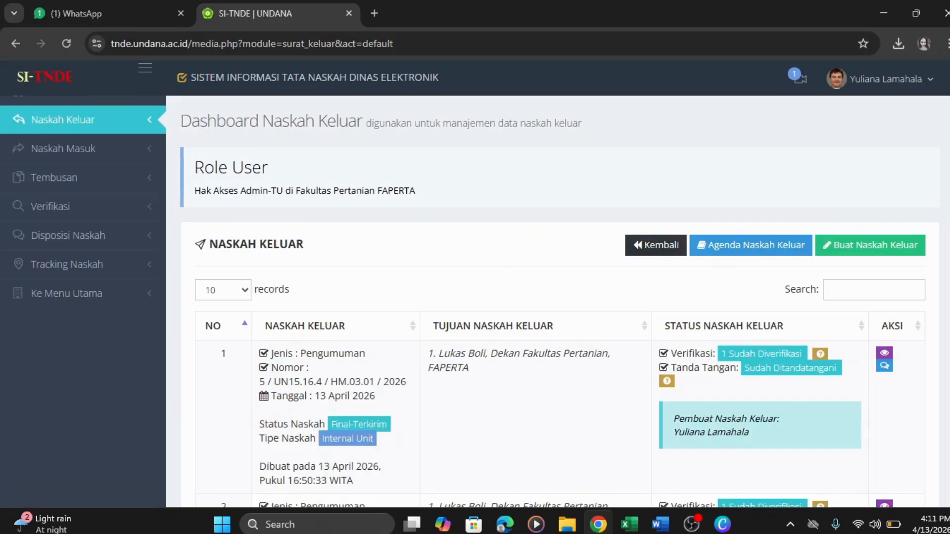